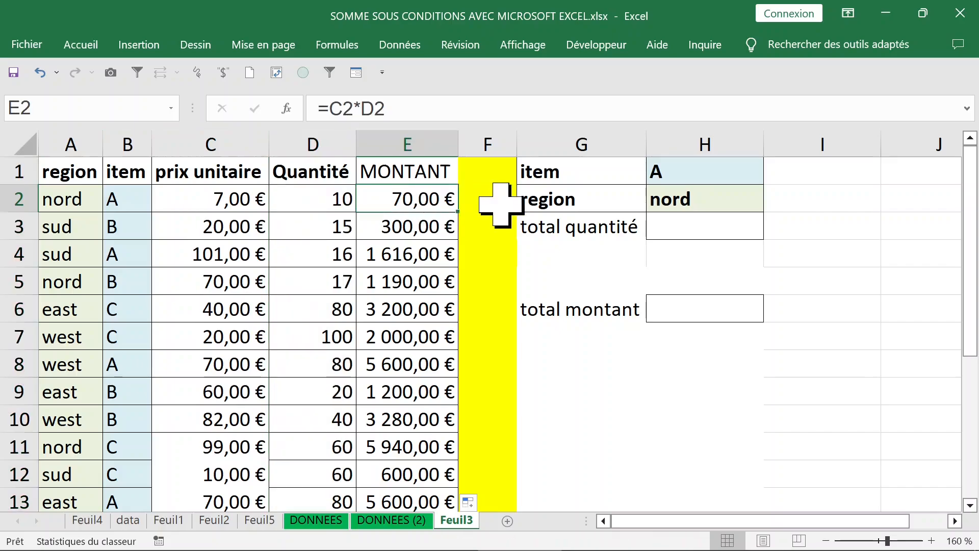
# - Clear the existing formulas from the MONTANT column, cells E2:E13
pyautogui.hotkey('ctrl', 'shift', 'Down')
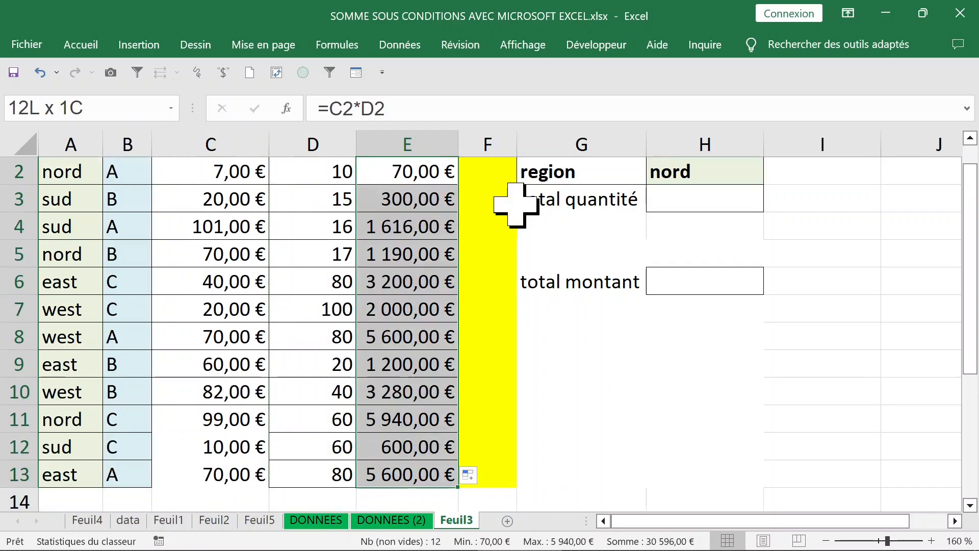
pyautogui.press('Delete')
pyautogui.scroll(1, 437, 196)
# - Calculate MONTANT in E2 with =C2*D2 and fill the formula down through row 13
pyautogui.click(433, 204)
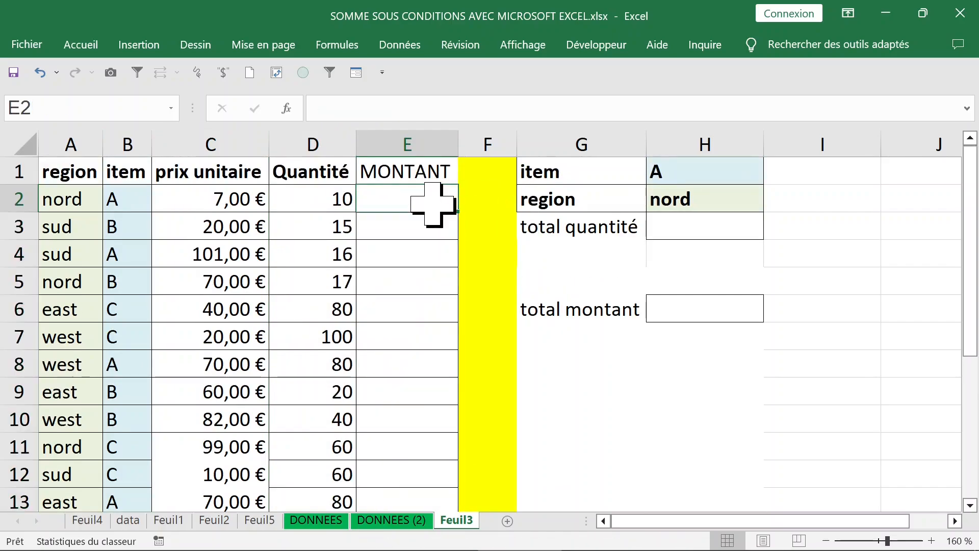
pyautogui.write('=')
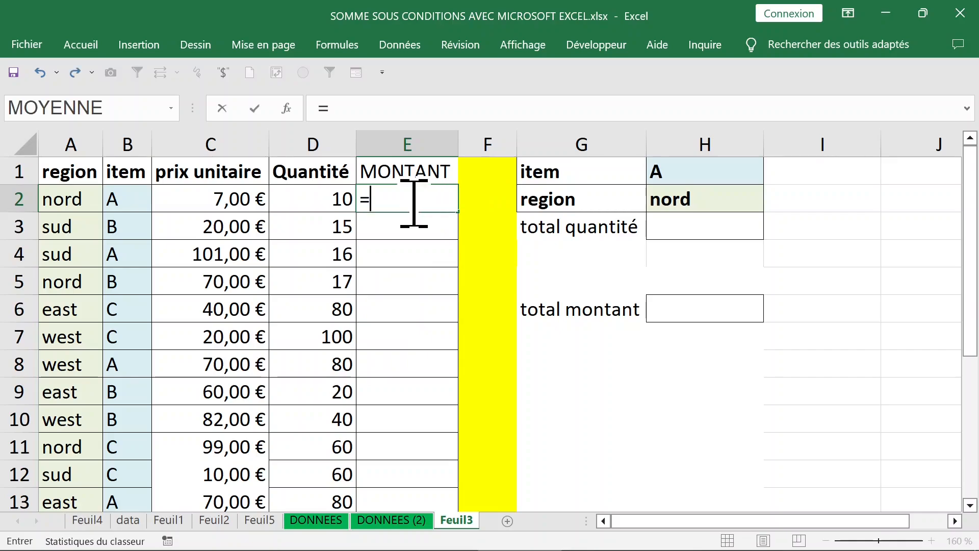
pyautogui.click(250, 198)
pyautogui.write('*')
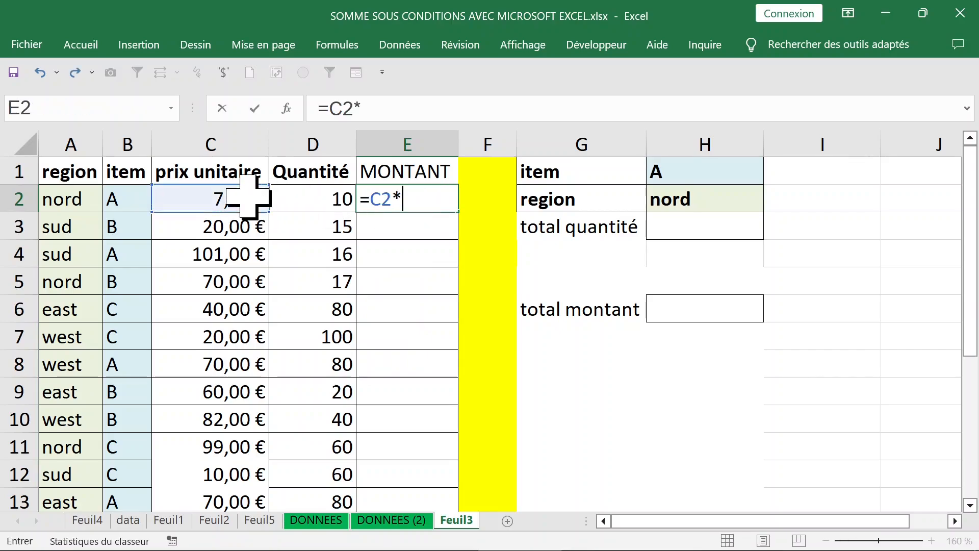
pyautogui.click(329, 203)
pyautogui.press('Return')
pyautogui.click(389, 199)
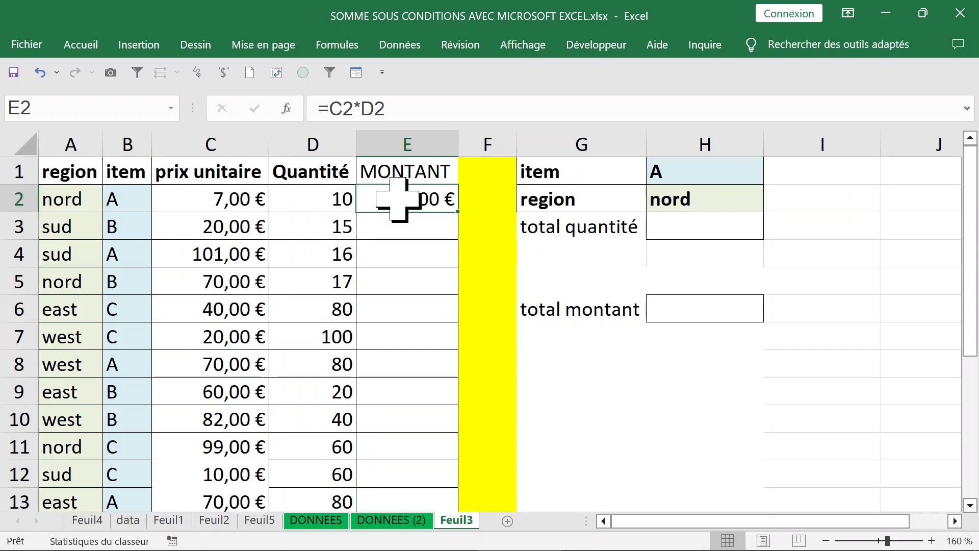
pyautogui.doubleClick(462, 215)
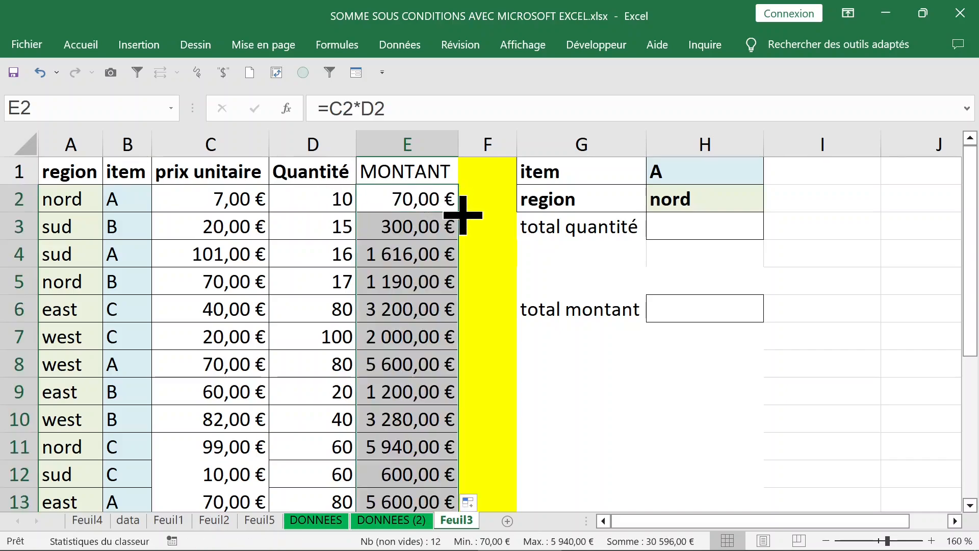
# - Review the MONTANT column and the item, region and total quantité cells of the summary table
pyautogui.click(408, 140)
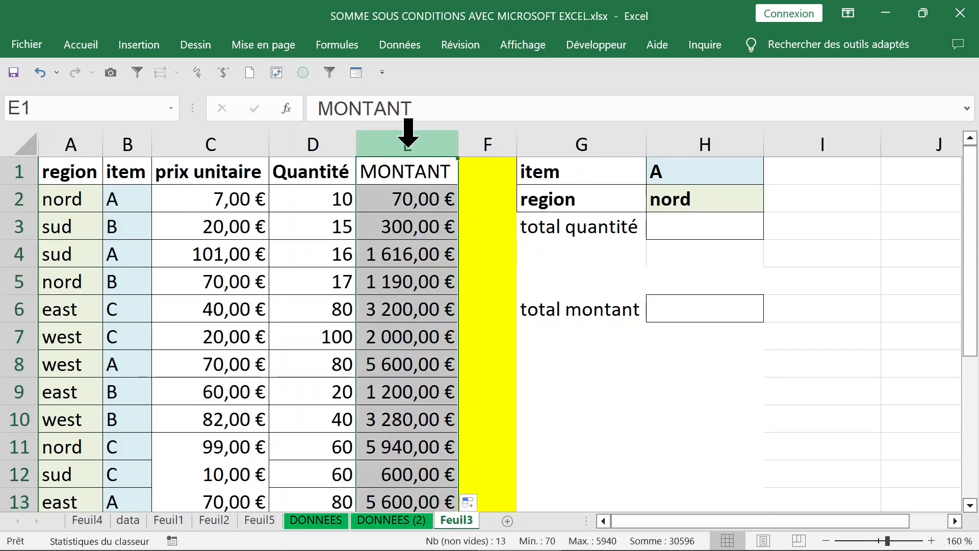
pyautogui.click(688, 225)
pyautogui.click(687, 177)
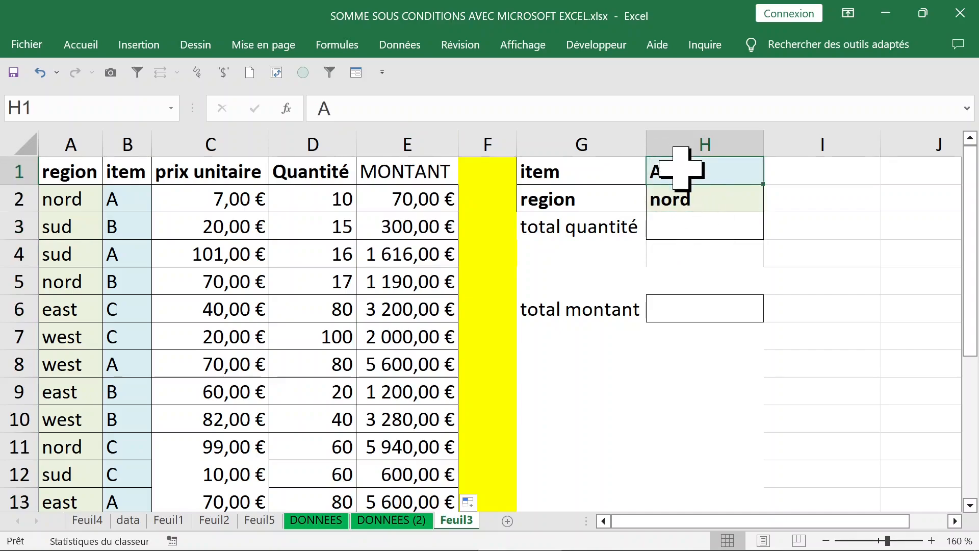
pyautogui.click(692, 199)
pyautogui.click(684, 223)
pyautogui.click(692, 170)
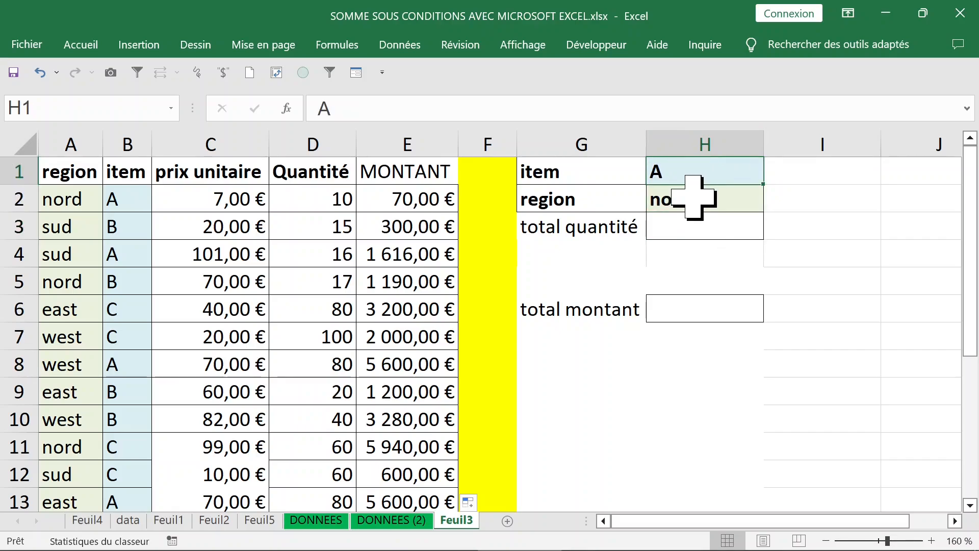
pyautogui.click(693, 199)
pyautogui.click(693, 227)
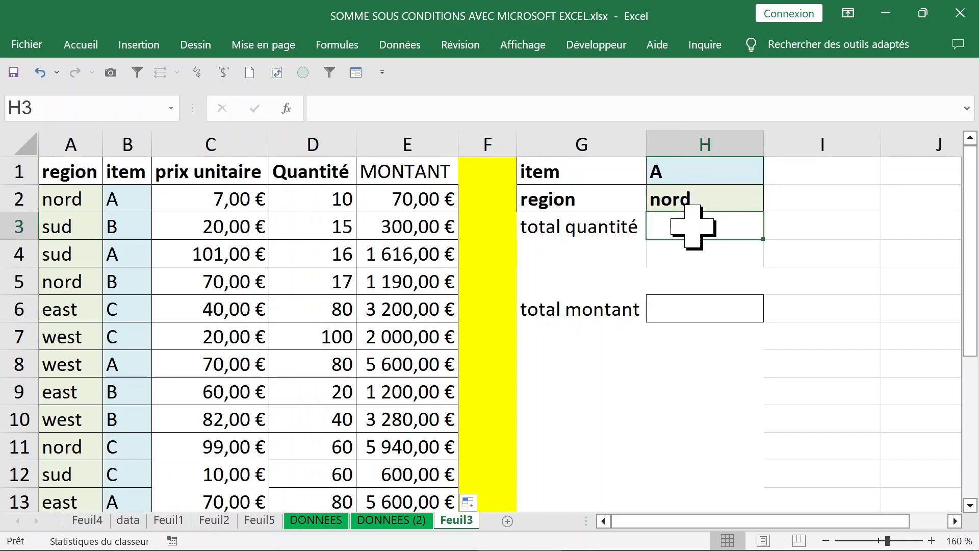
pyautogui.write('=somme')
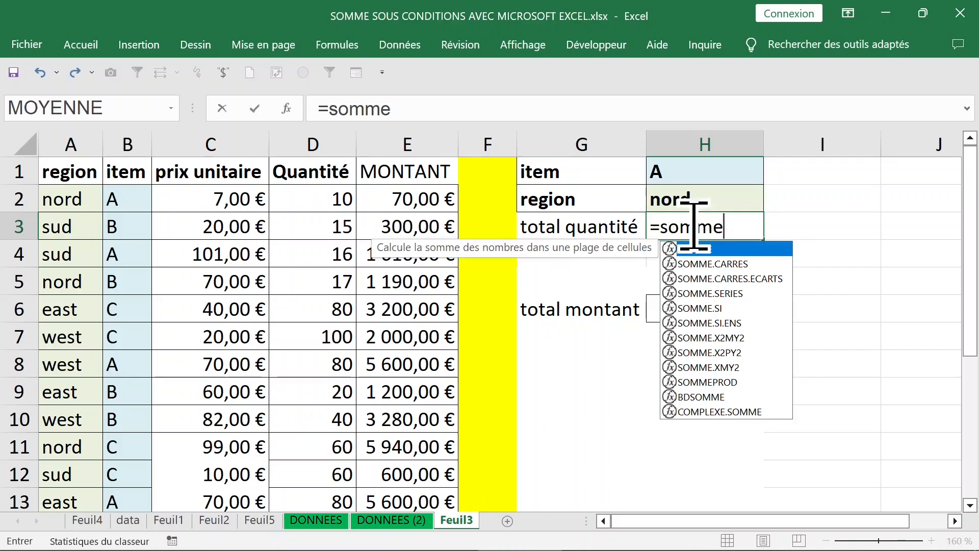
pyautogui.write('p')
pyautogui.press('Tab')
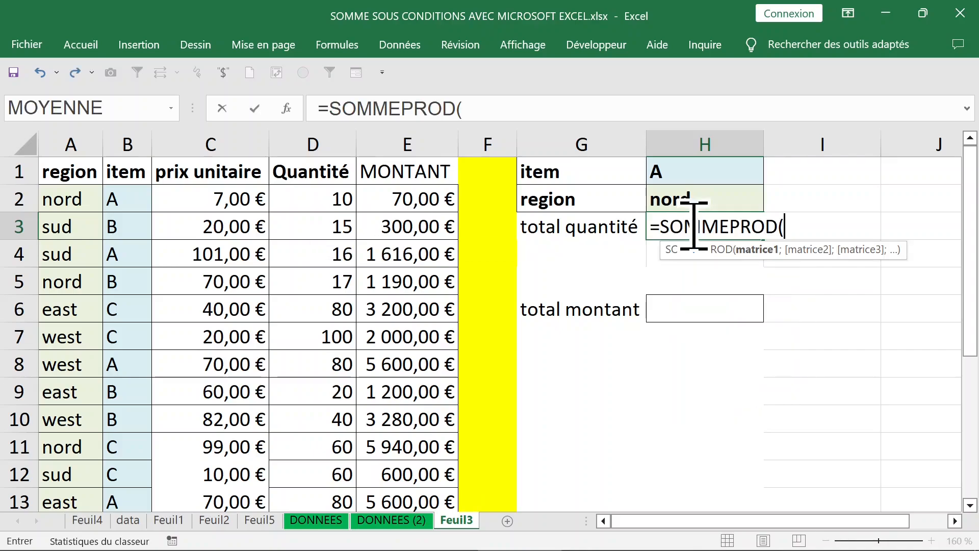
pyautogui.hotkey('ctrl', 'a')
pyautogui.press('Escape')
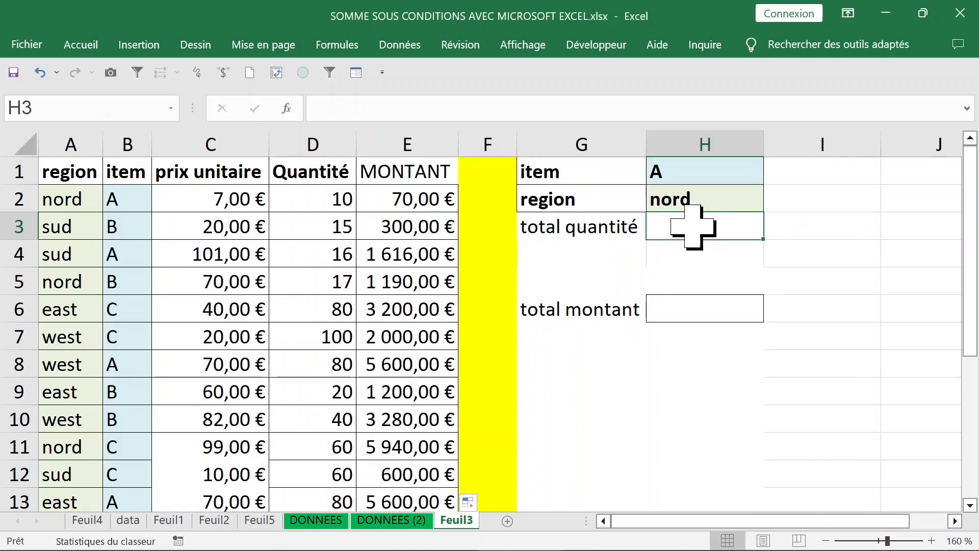
# - Start a SOMMEPROD formula in H3 with its function arguments open and set Matrice1 to the quantity range $D$2:$D$13
pyautogui.write('=SOMMEPROD(')
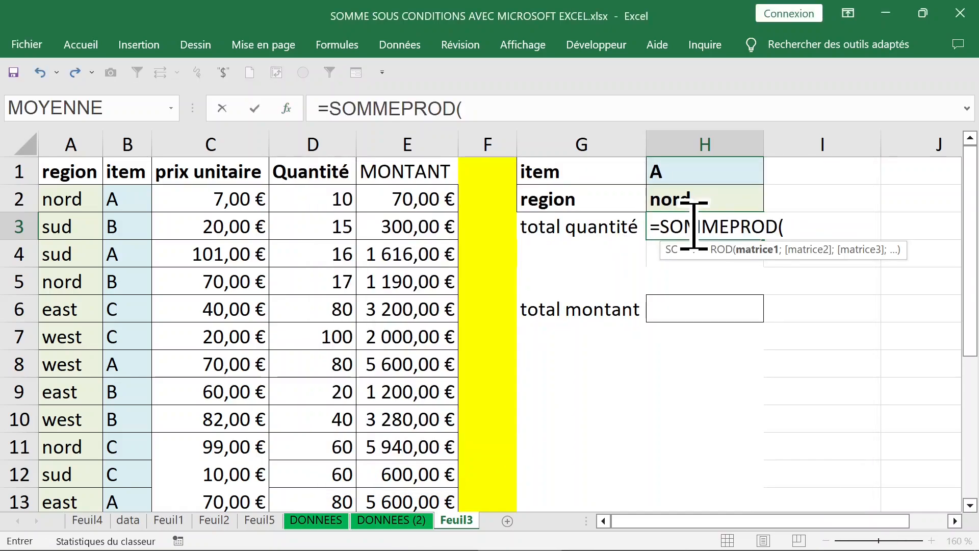
pyautogui.click(286, 109)
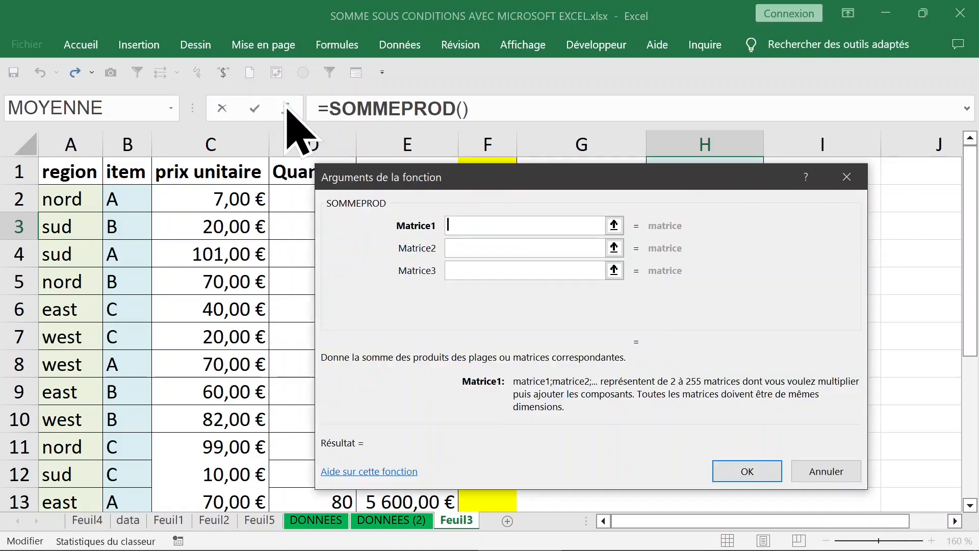
pyautogui.moveTo(450, 179); pyautogui.dragTo(588, 283)
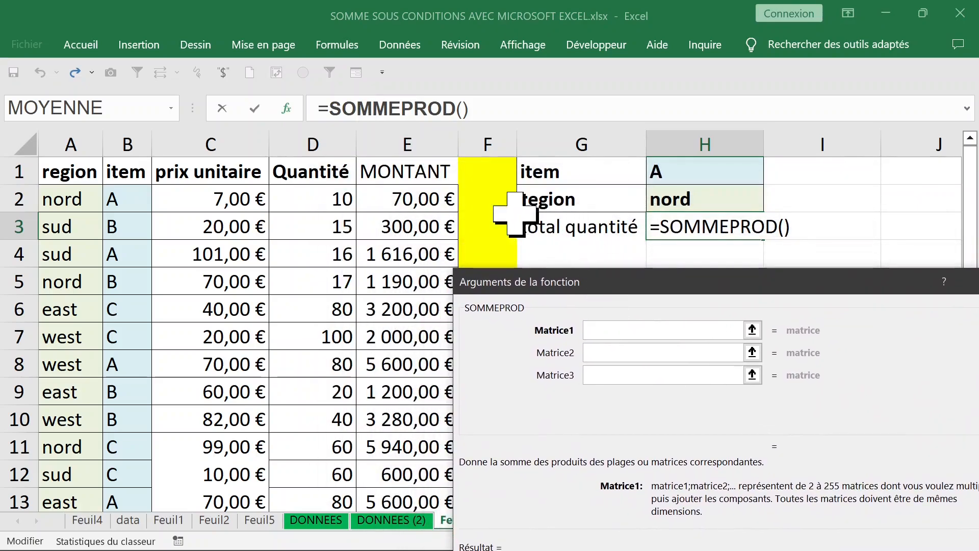
pyautogui.click(320, 198)
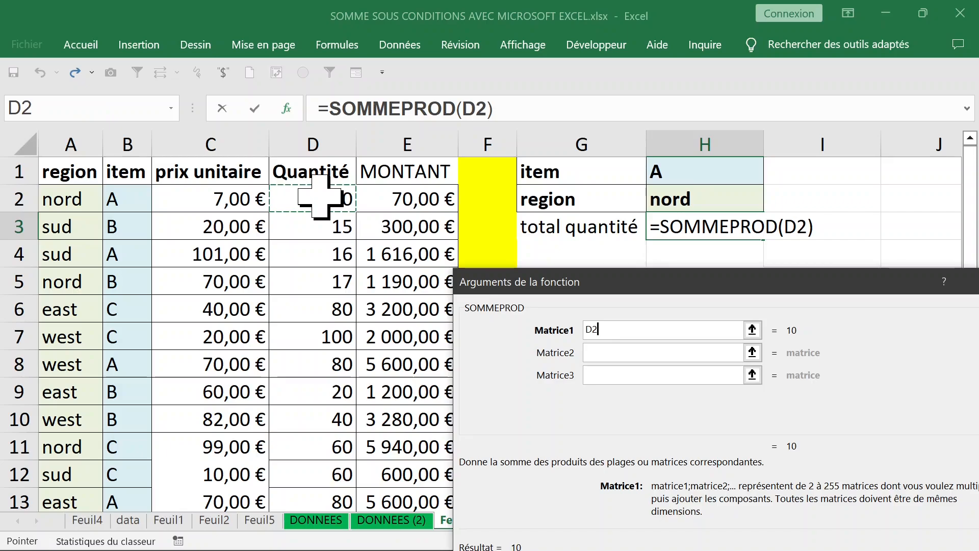
pyautogui.hotkey('ctrl', 'shift', 'Down')
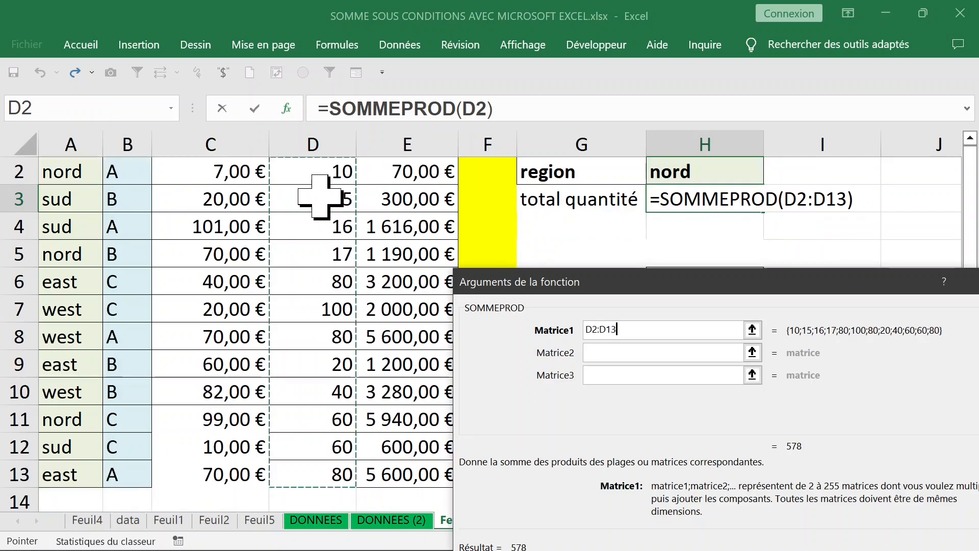
pyautogui.press('F4')
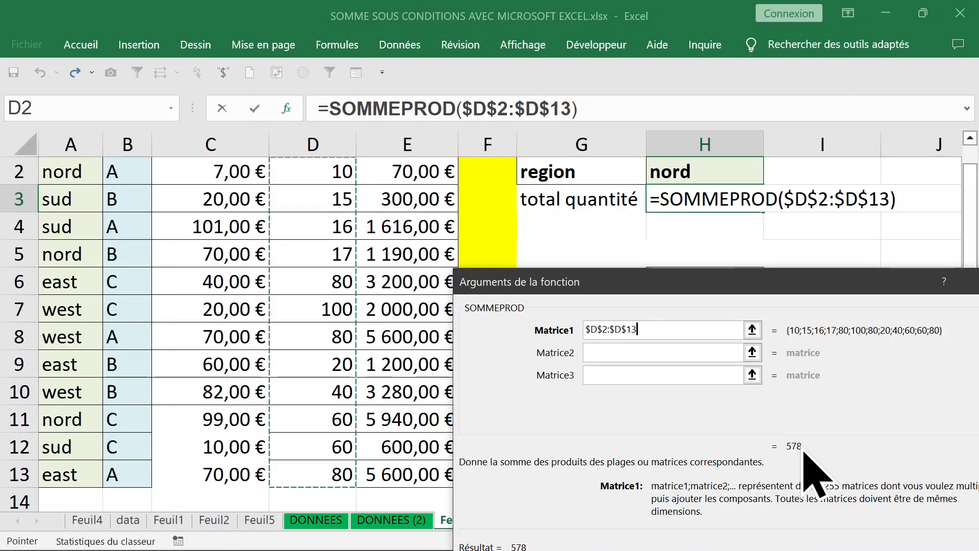
# - Set Matrice2 to the region range $A$2:$A$13 with absolute references
pyautogui.click(626, 352)
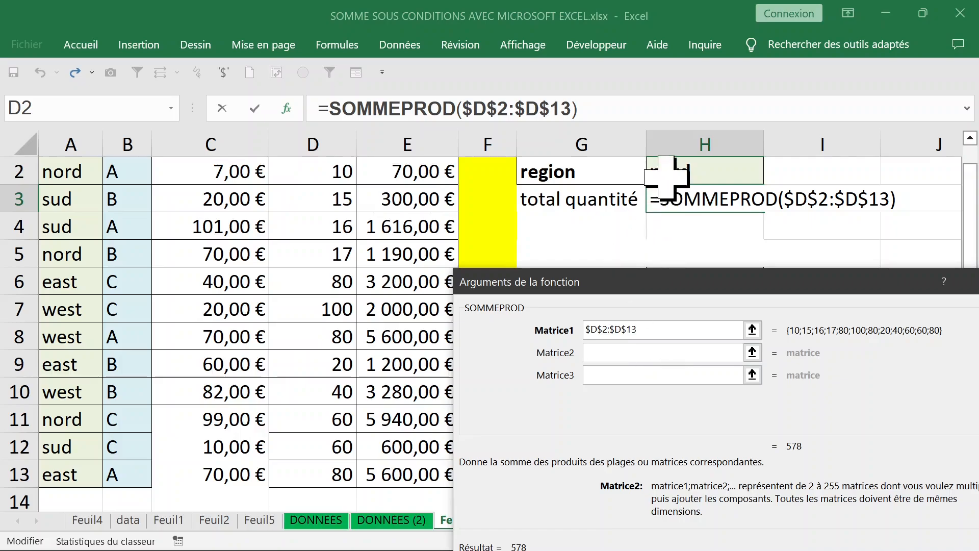
pyautogui.click(75, 174)
pyautogui.scroll(1, 255, 212)
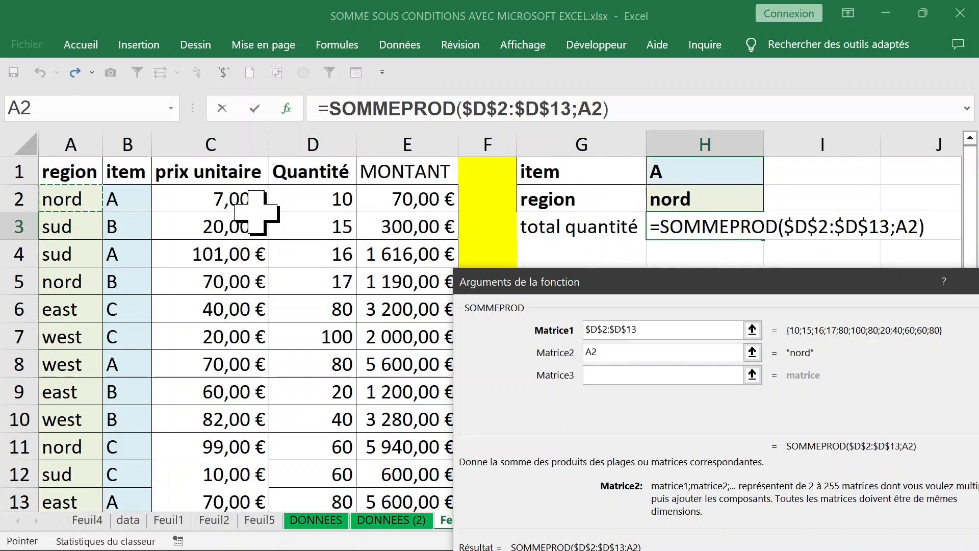
pyautogui.click(73, 143)
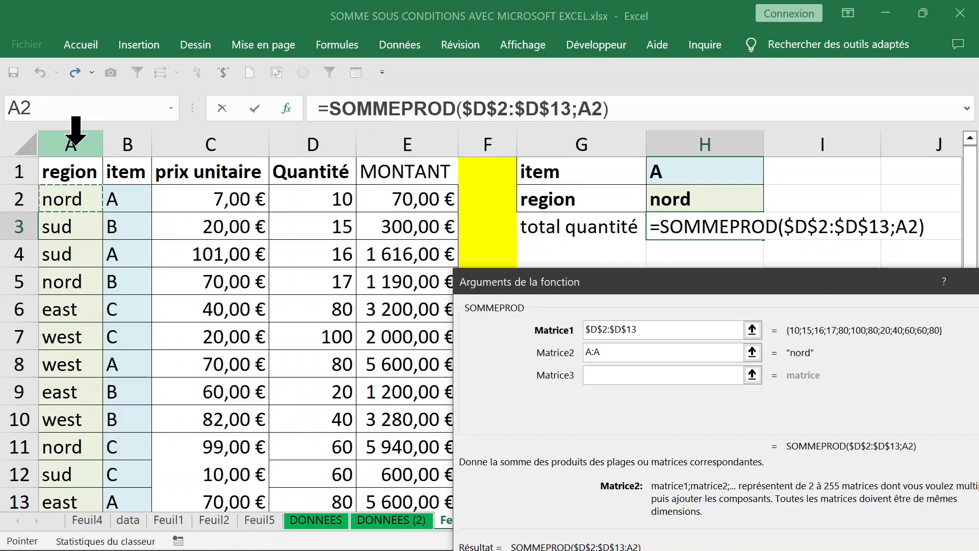
pyautogui.click(69, 201)
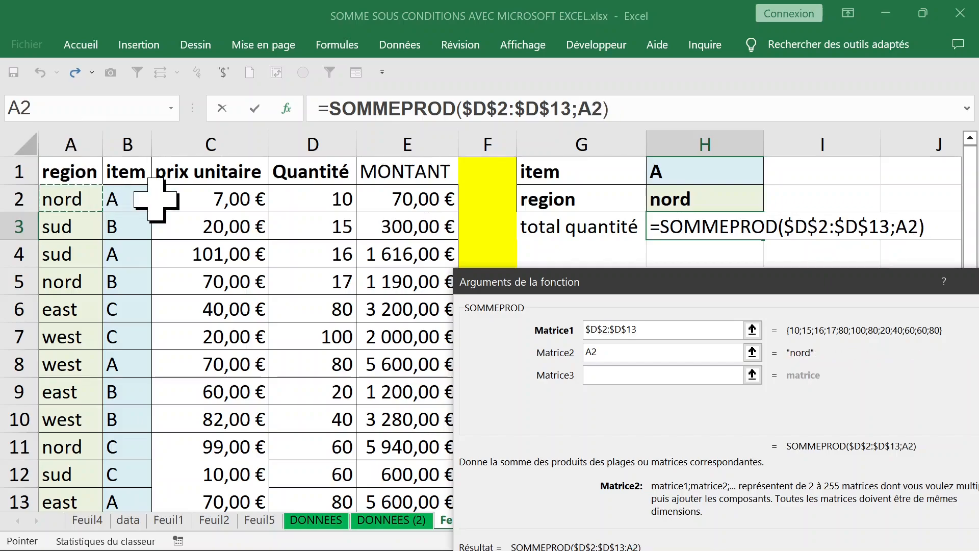
pyautogui.hotkey('ctrl', 'shift', 'Down')
pyautogui.press('F4')
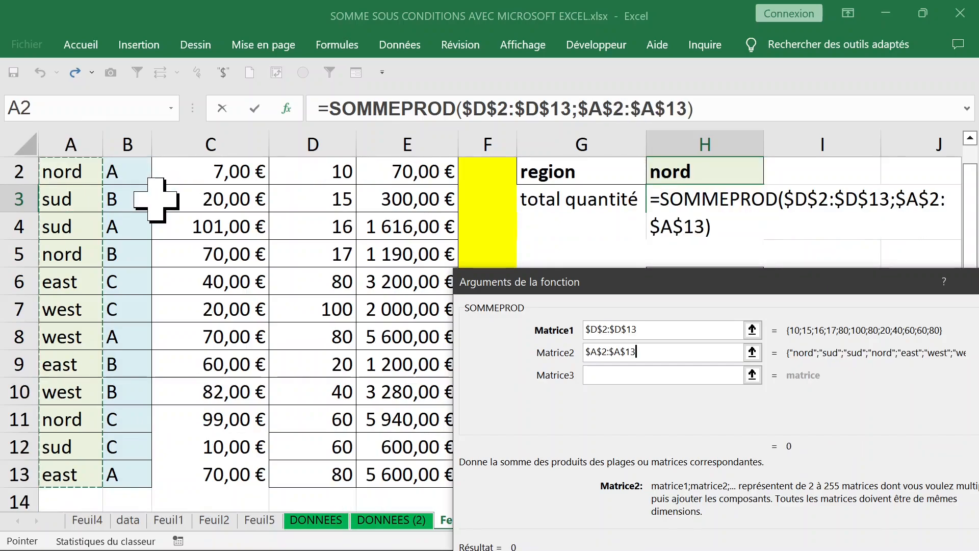
# - Complete the Matrice2 condition so the region range must equal the region criterion in $H$2
pyautogui.write('=')
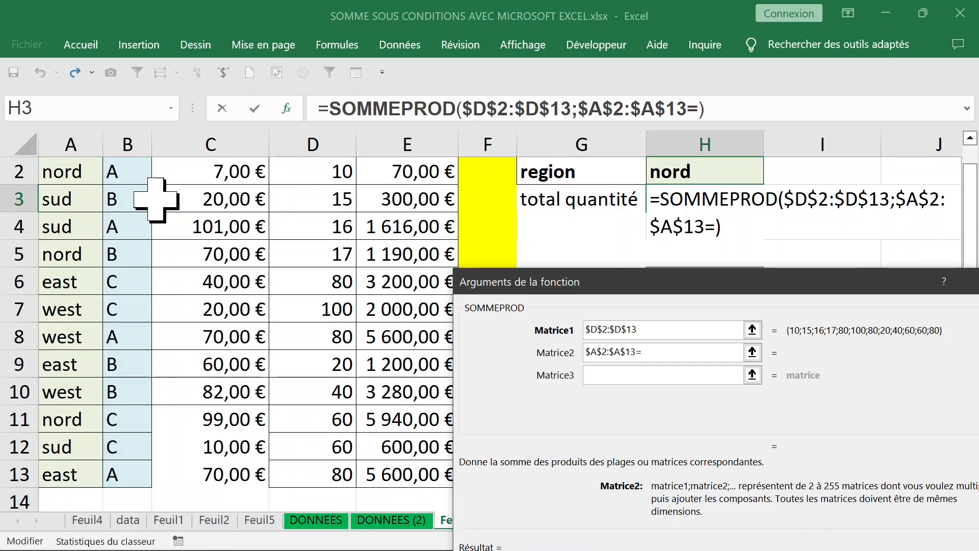
pyautogui.scroll(1, 327, 158)
pyautogui.click(683, 171)
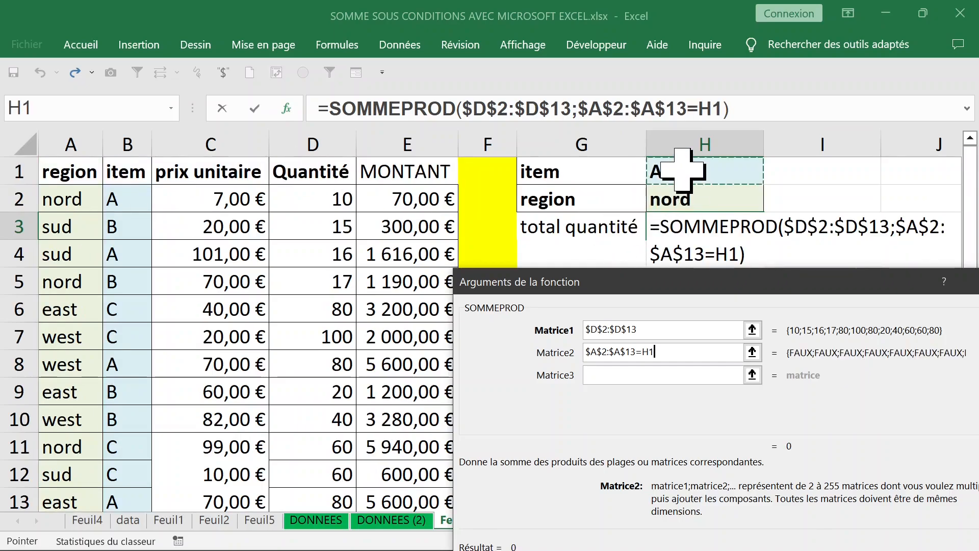
pyautogui.press('F4')
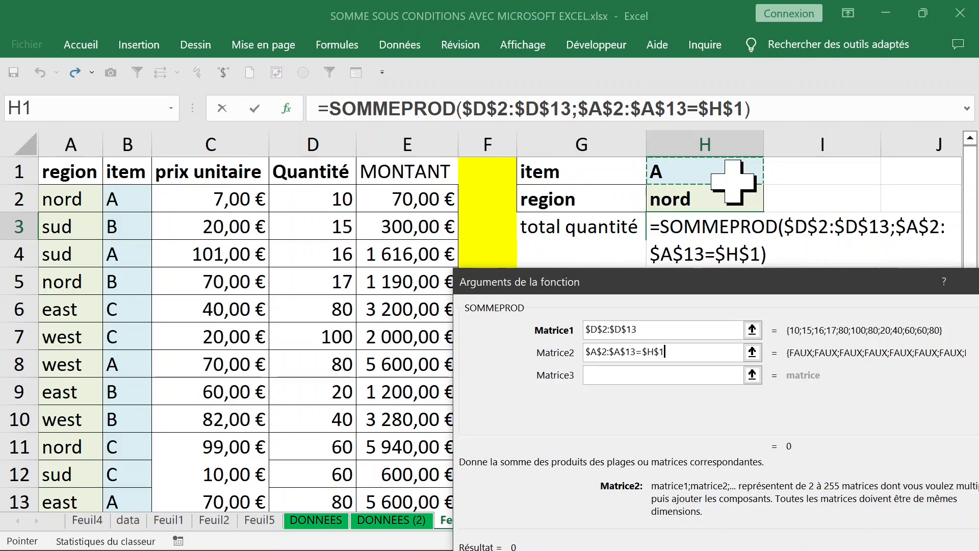
pyautogui.click(736, 109)
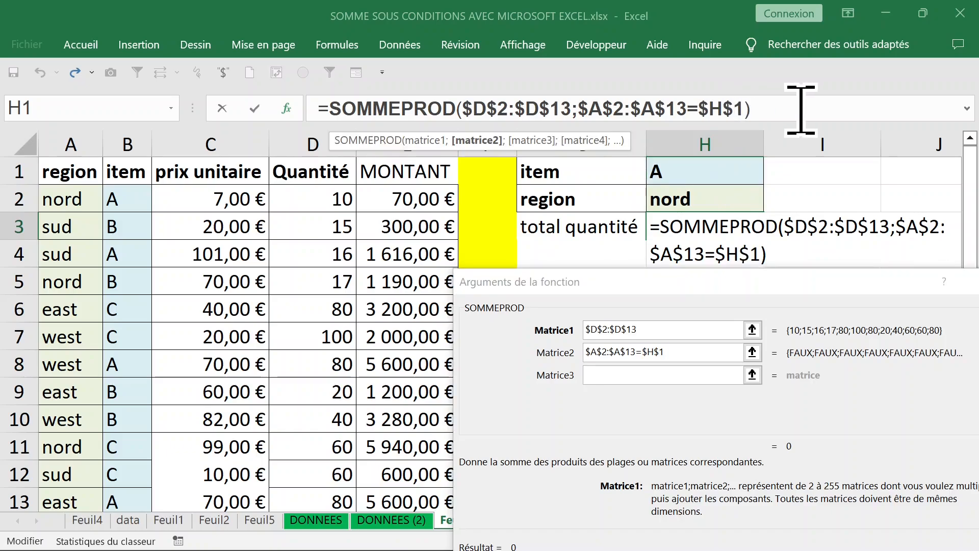
pyautogui.press('BackSpace')
pyautogui.write('2')
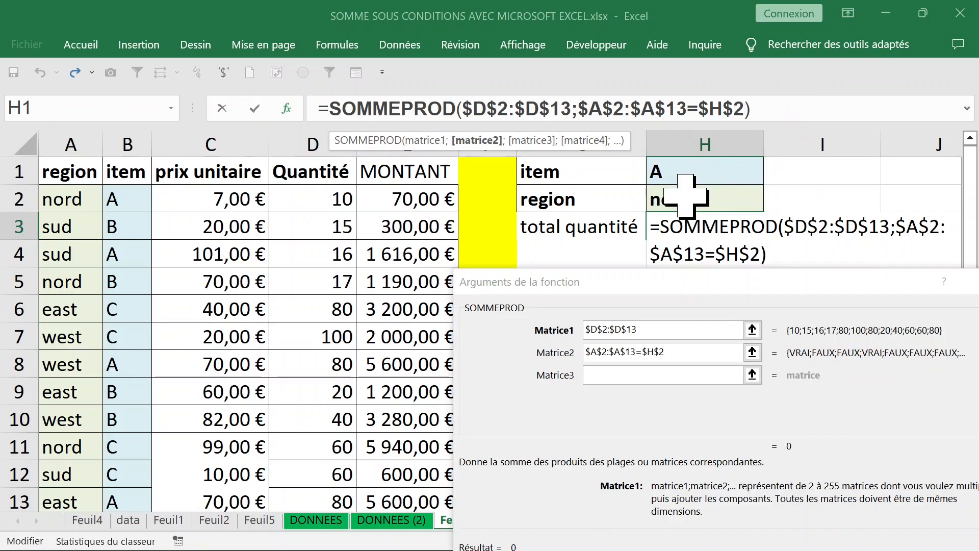
# - Set Matrice3 to the item range $B$2:$B$13 with absolute references
pyautogui.click(632, 374)
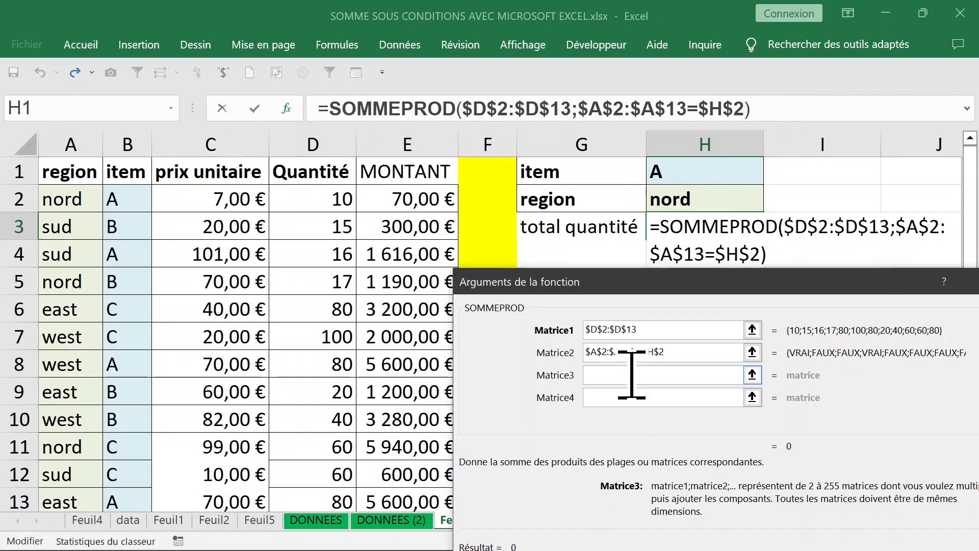
pyautogui.click(130, 199)
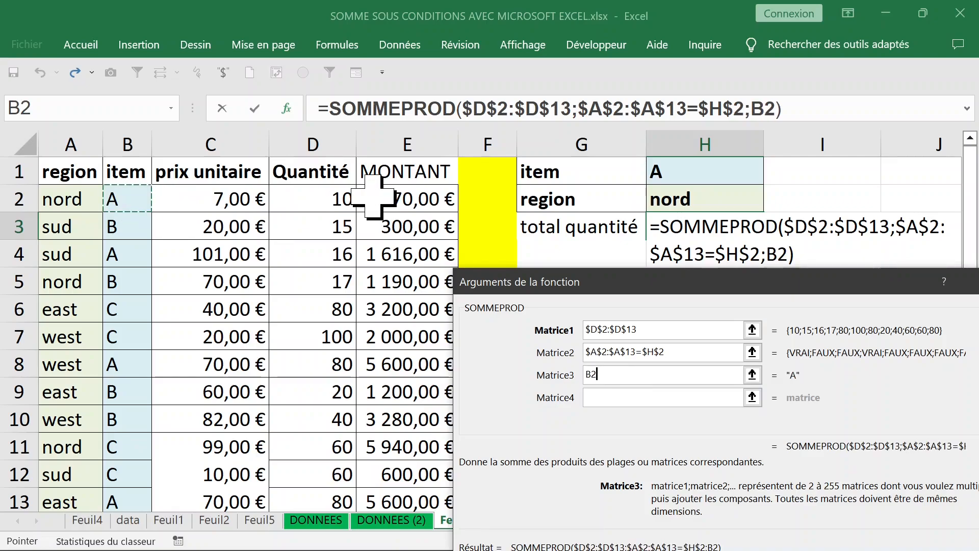
pyautogui.hotkey('ctrl', 'shift', 'Down')
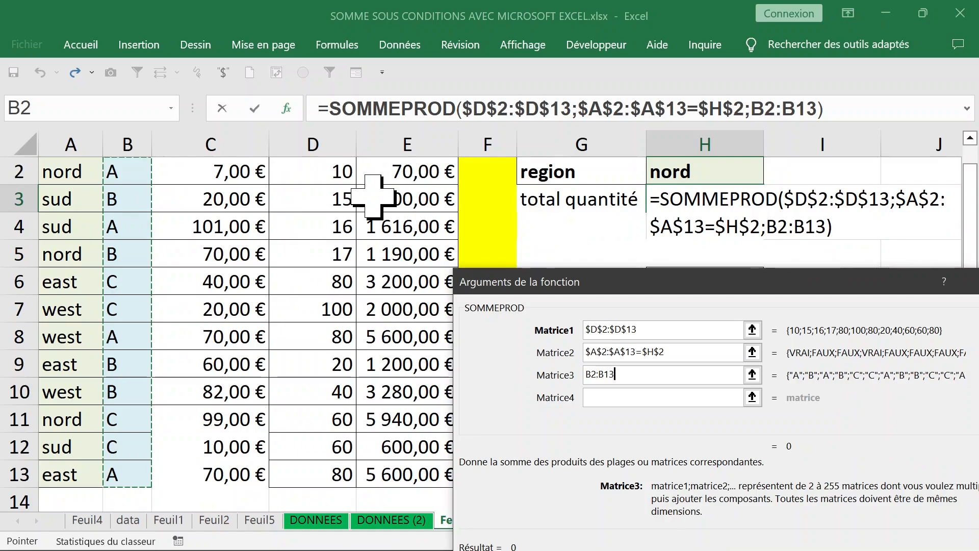
pyautogui.press('F4')
# - Complete the Matrice3 condition so the item range must equal the item criterion in $H$1, and validate the formula
pyautogui.write('=')
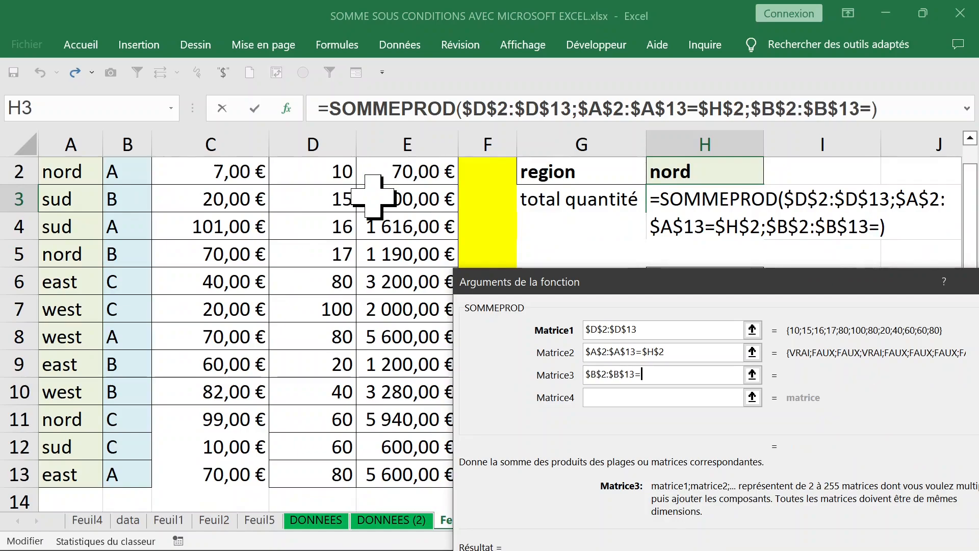
pyautogui.scroll(1, 616, 232)
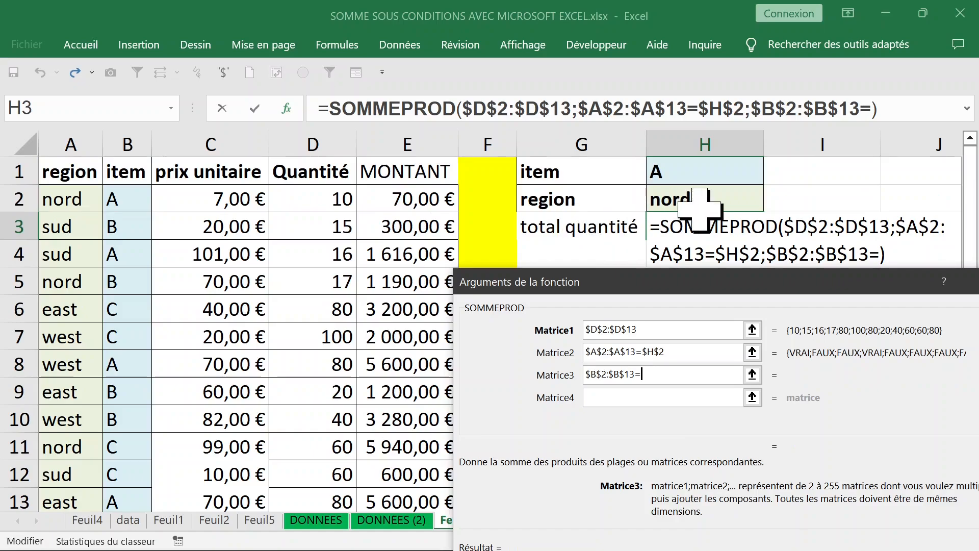
pyautogui.click(697, 175)
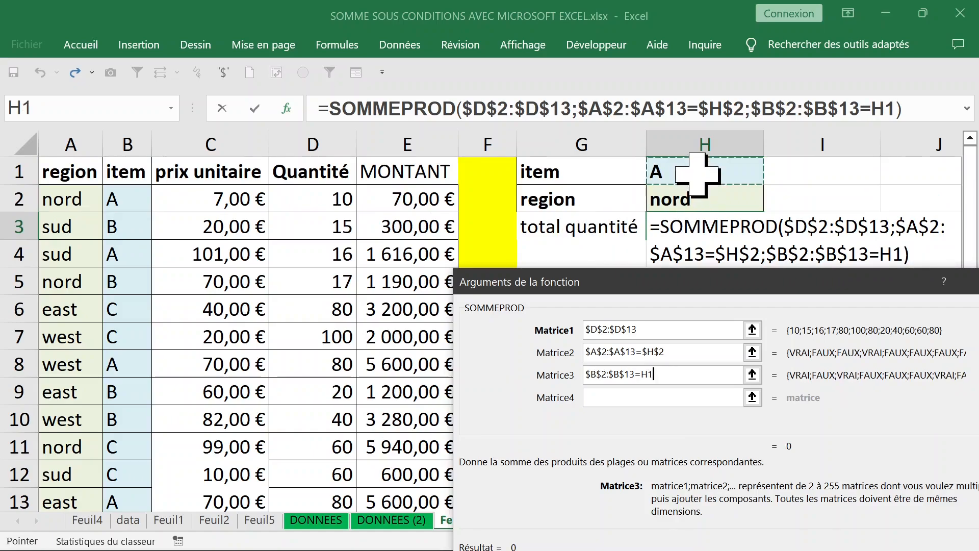
pyautogui.press('F4')
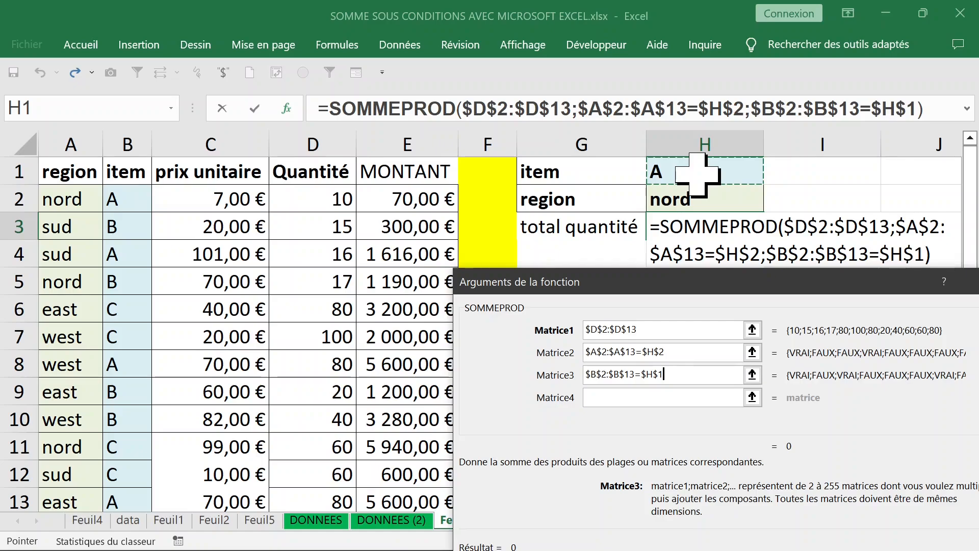
pyautogui.write(')')
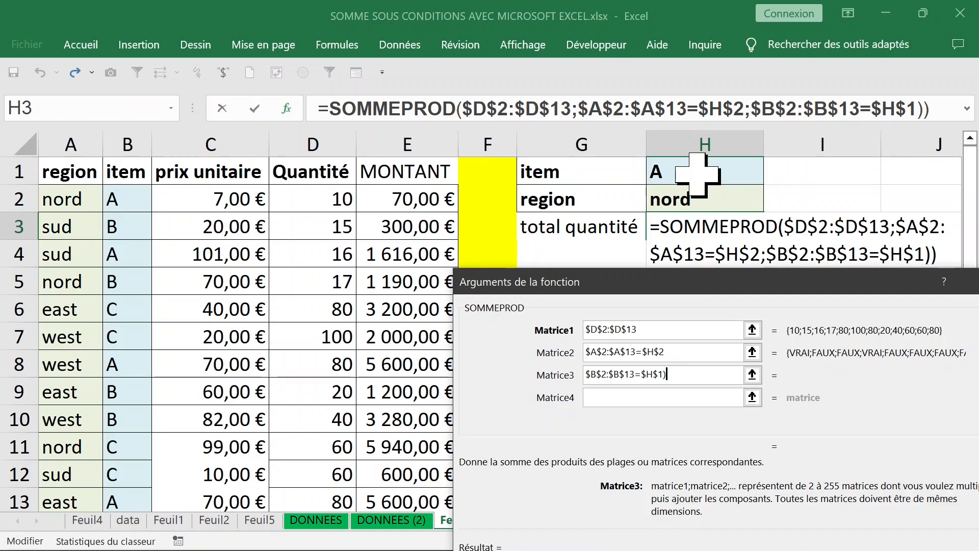
pyautogui.press('Return')
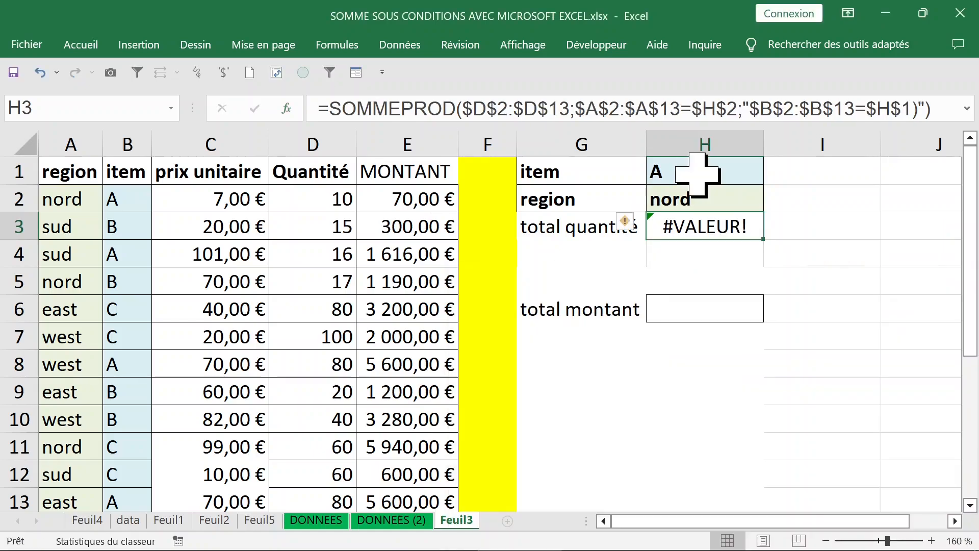
# - Evaluate the region condition $A$2:$A$13=$H$2 inside the H3 formula, and undo the evaluation
pyautogui.doubleClick(701, 227)
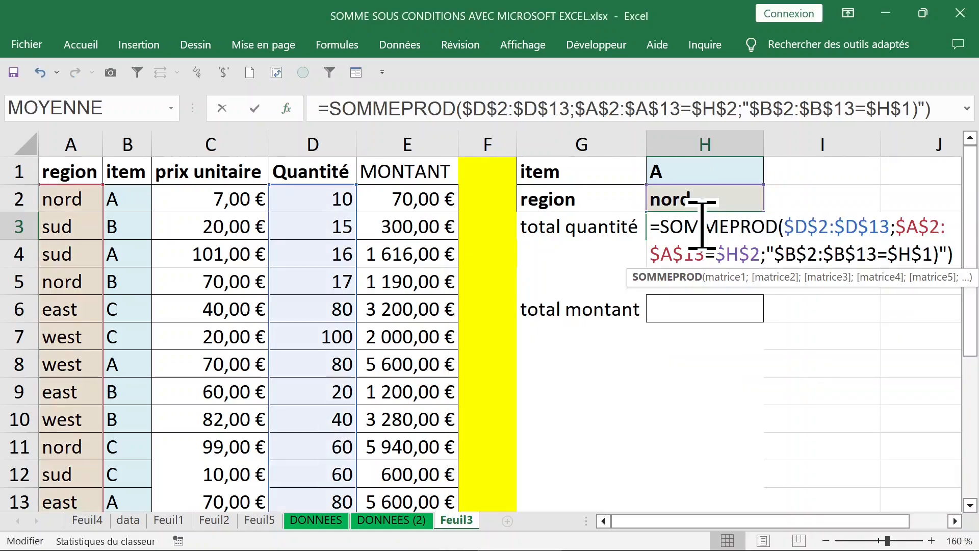
pyautogui.click(767, 251)
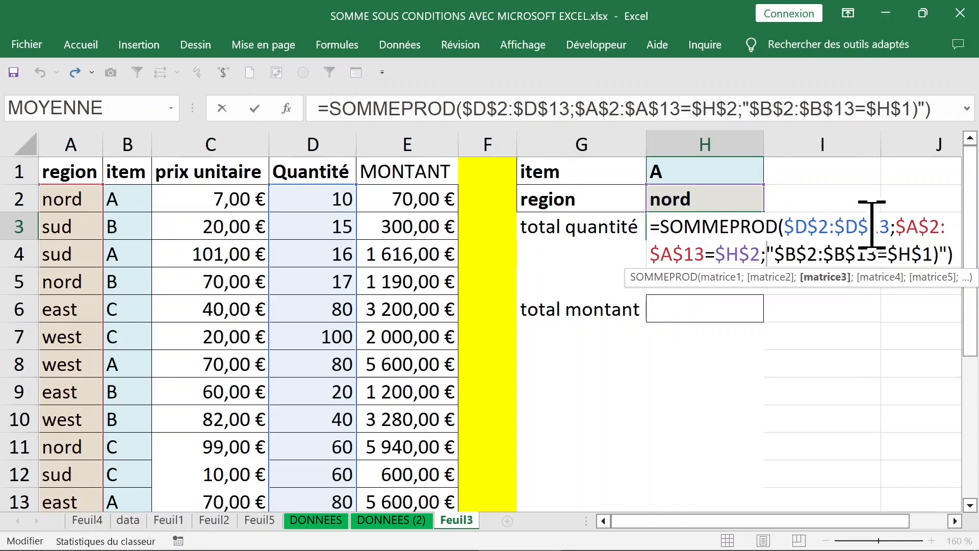
pyautogui.moveTo(896, 227); pyautogui.dragTo(758, 253)
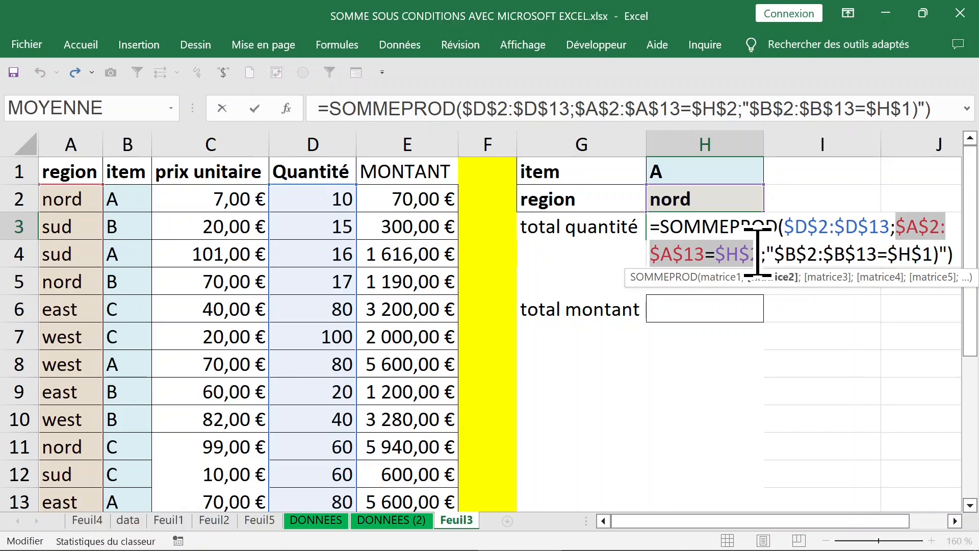
pyautogui.press('F9')
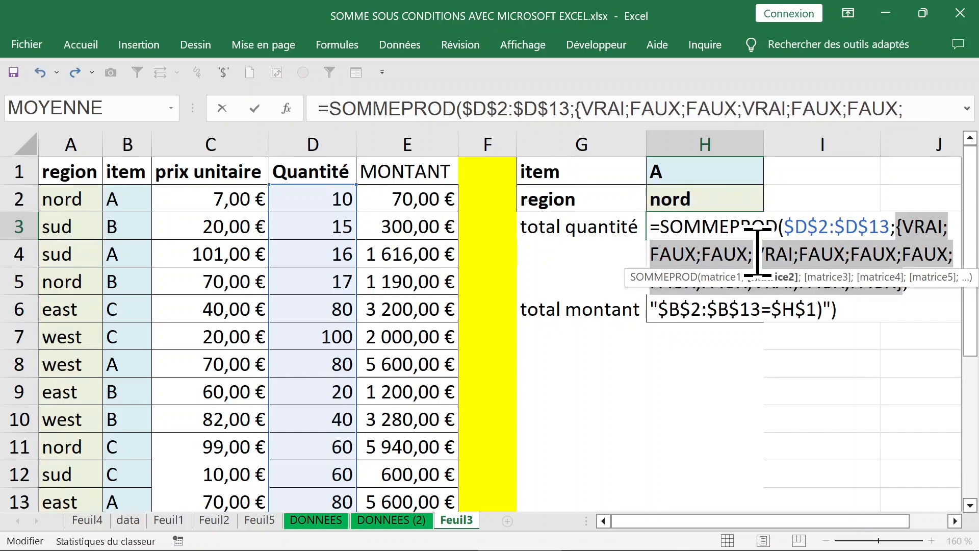
pyautogui.hotkey('ctrl', 'z')
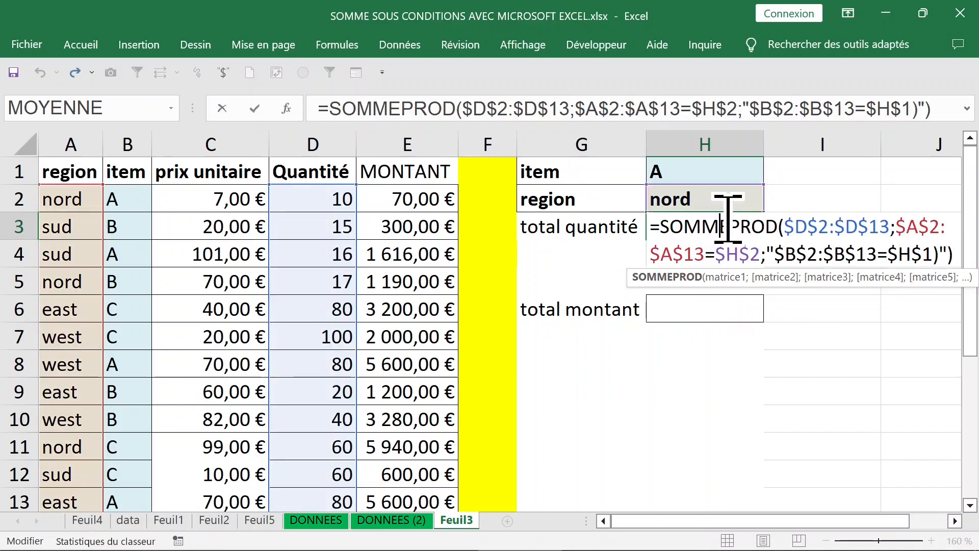
# - Convert the region condition in the H3 formula to numbers by rewriting it as 1*($A$2:$A$13=$H$2)
pyautogui.click(898, 226)
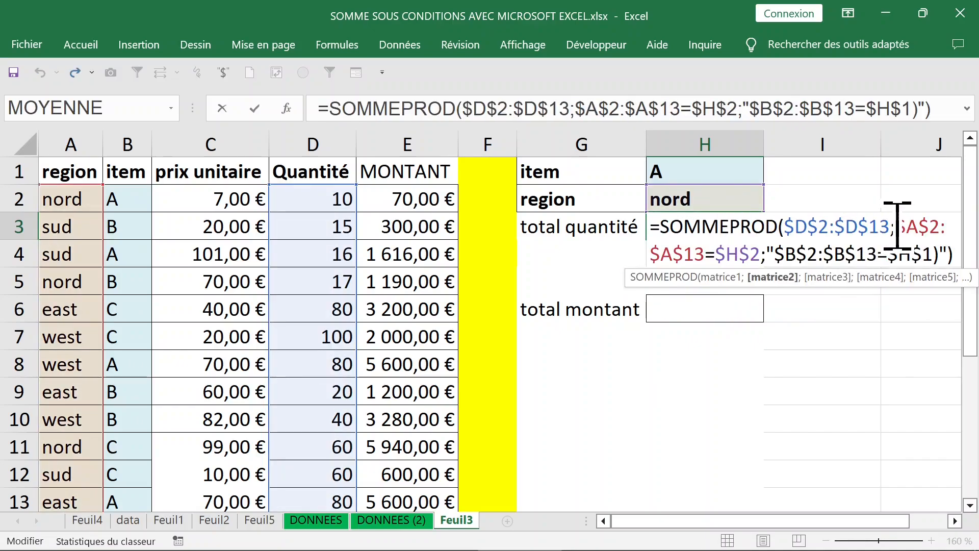
pyautogui.write('1*(')
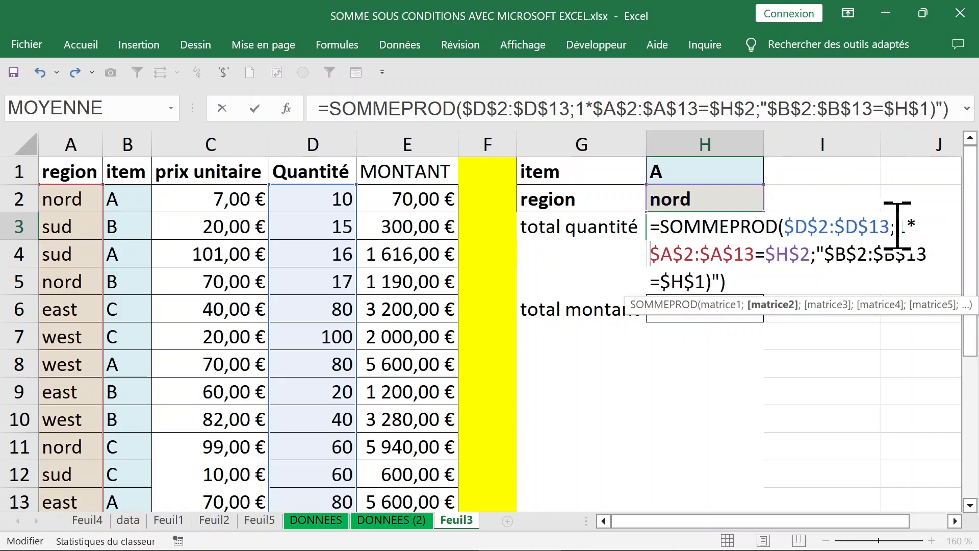
pyautogui.click(809, 253)
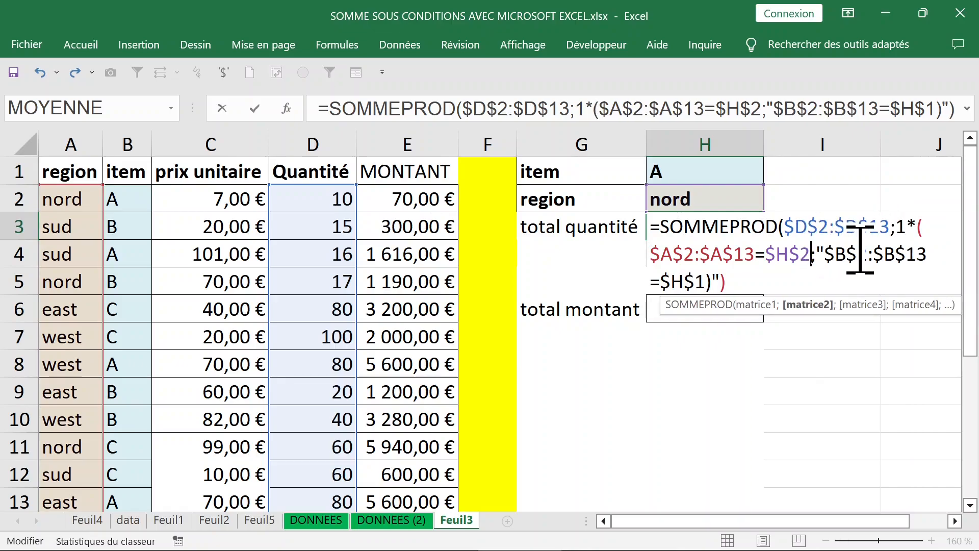
pyautogui.write(')')
# - Multiply the item condition in the H3 formula by 1 and accept the proposed formula correction
pyautogui.click(832, 253)
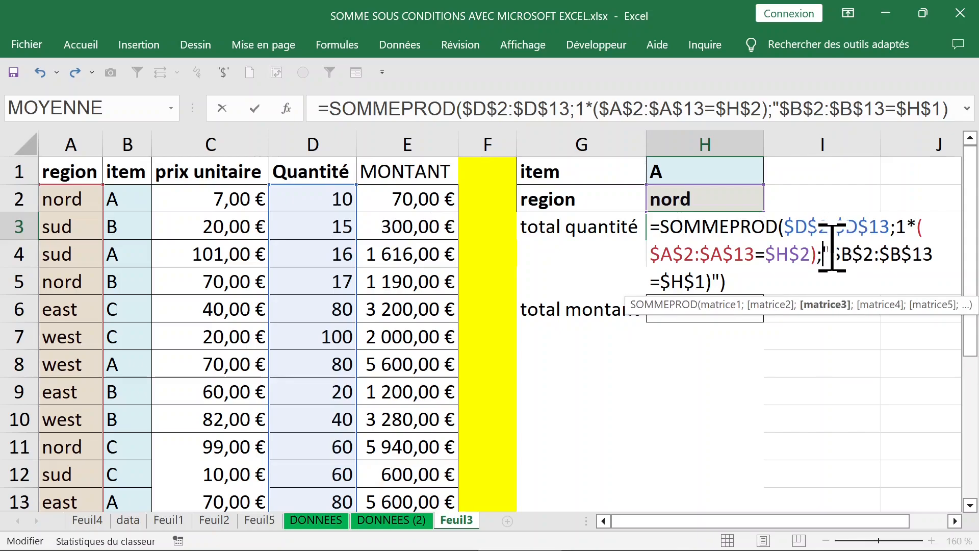
pyautogui.write('1*')
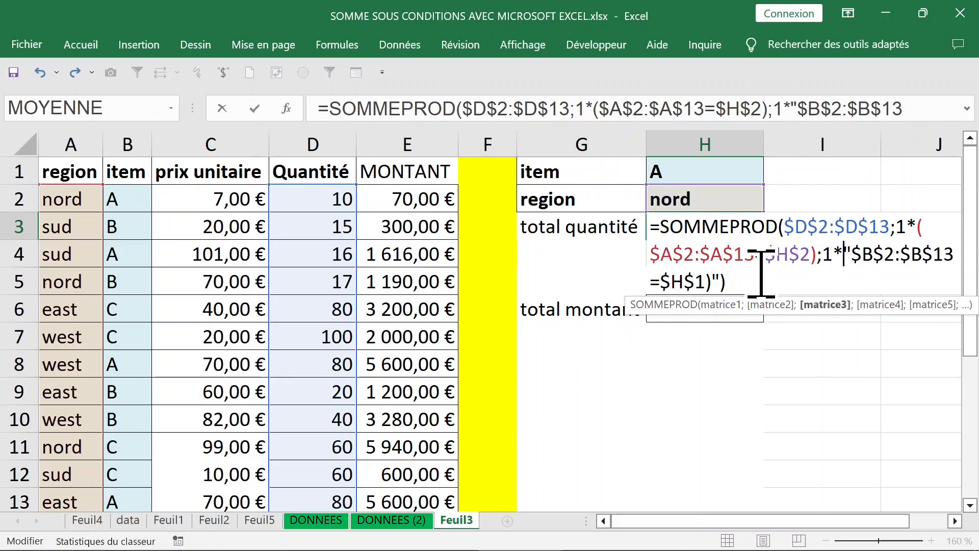
pyautogui.click(761, 275)
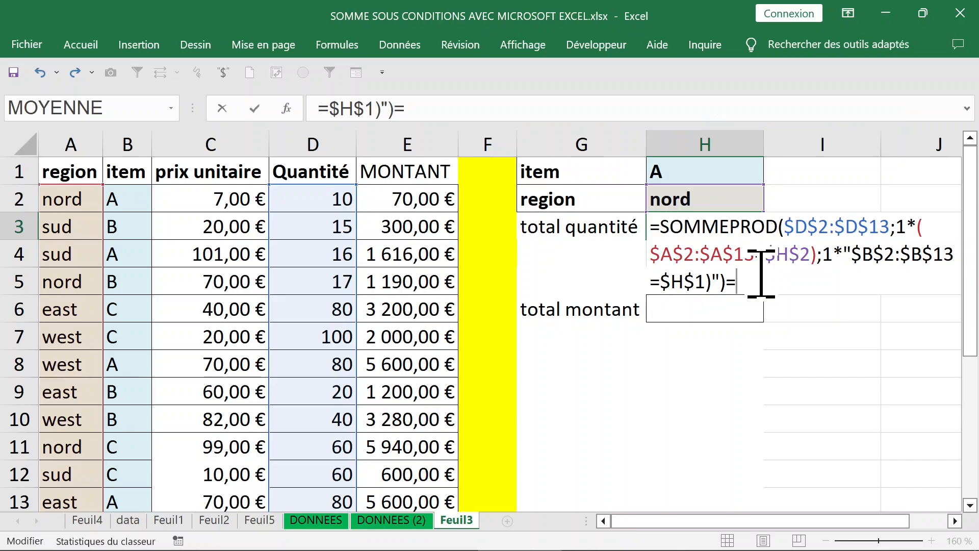
pyautogui.write(')')
pyautogui.press('Return')
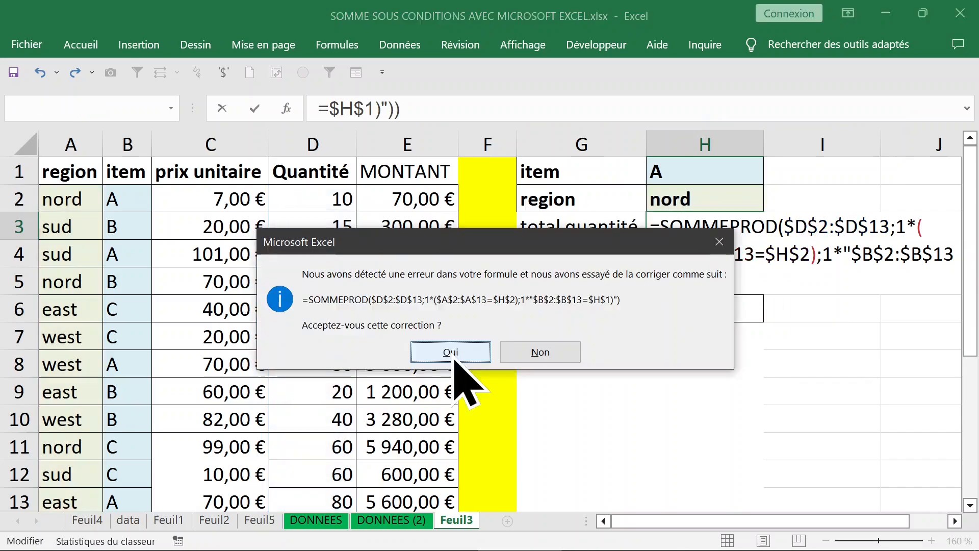
pyautogui.click(452, 355)
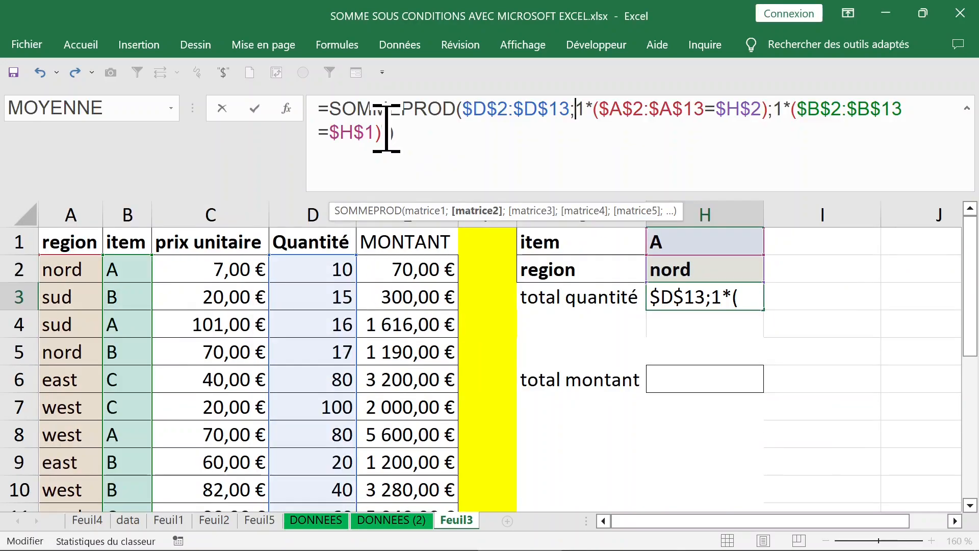
# - Remove the stray quotation mark after 1*($B$2:$B$13=$H$1), validate the H3 formula, and check it against the item and region criteria
pyautogui.click(387, 129)
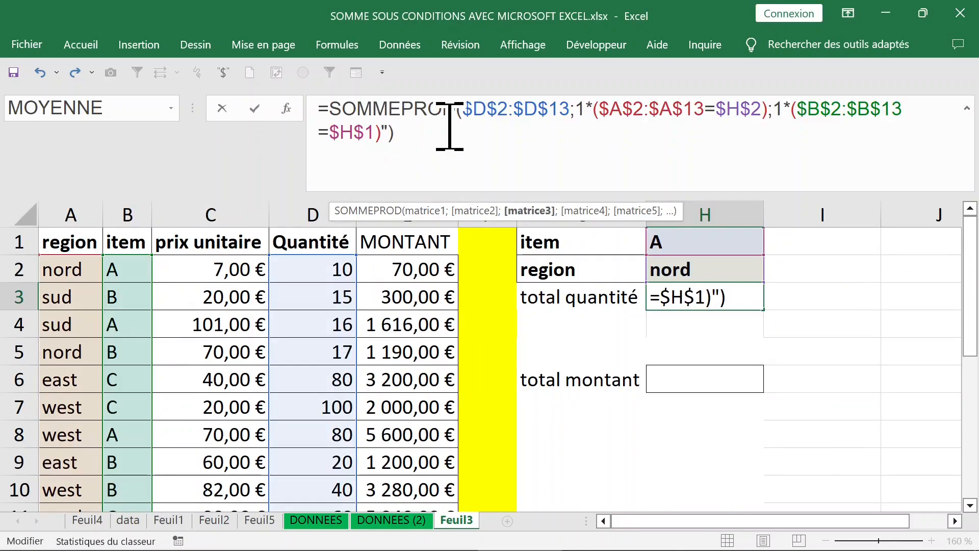
pyautogui.press('BackSpace')
pyautogui.press('Return')
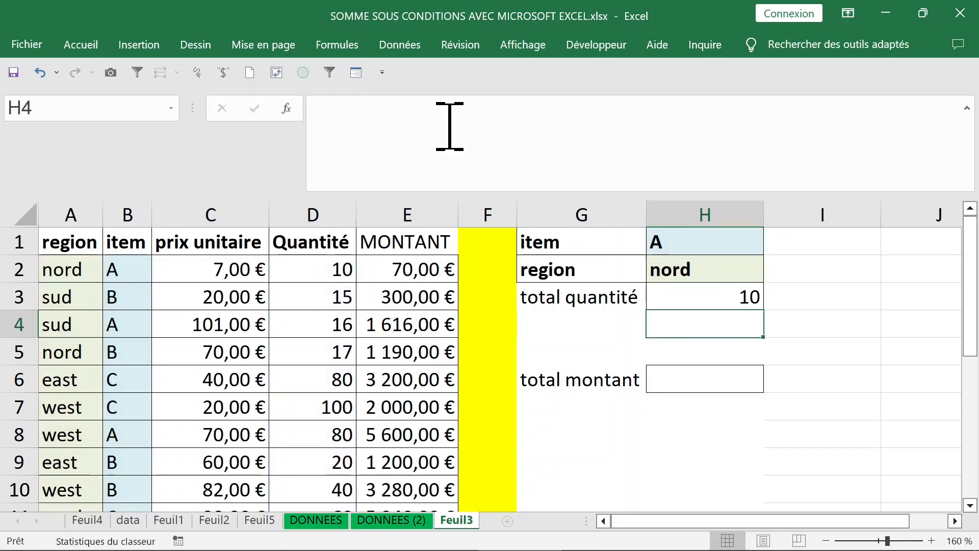
pyautogui.click(720, 300)
pyautogui.click(706, 251)
pyautogui.click(714, 266)
pyautogui.click(714, 298)
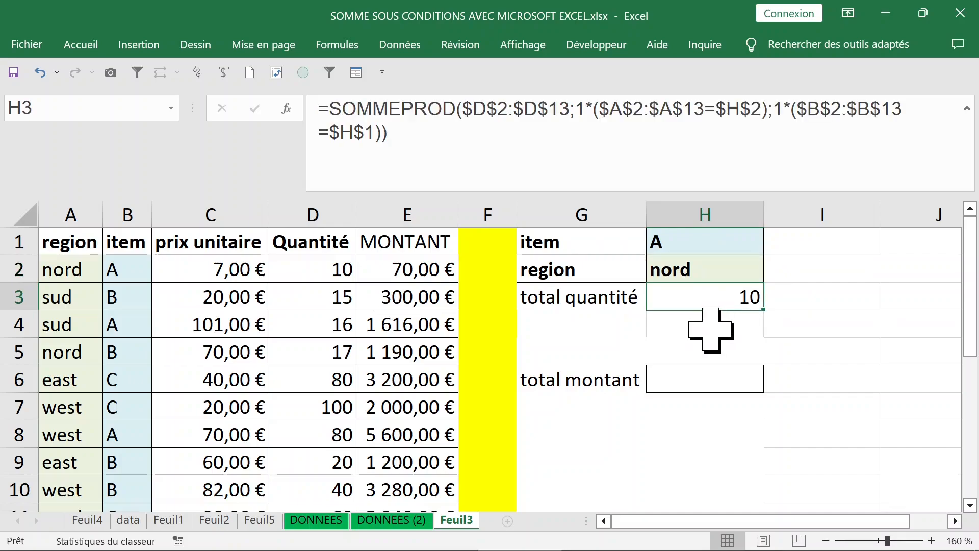
# - Start a second SOMMEPROD formula in H4 with the quantity range ($D$2:$D$13) in parentheses as its first factor
pyautogui.click(710, 329)
pyautogui.write('=')
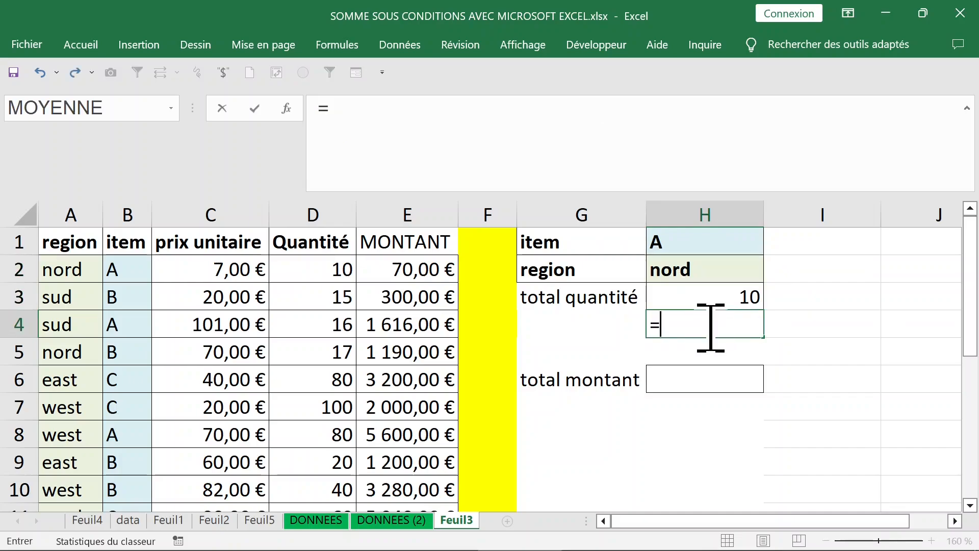
pyautogui.write('sommepr')
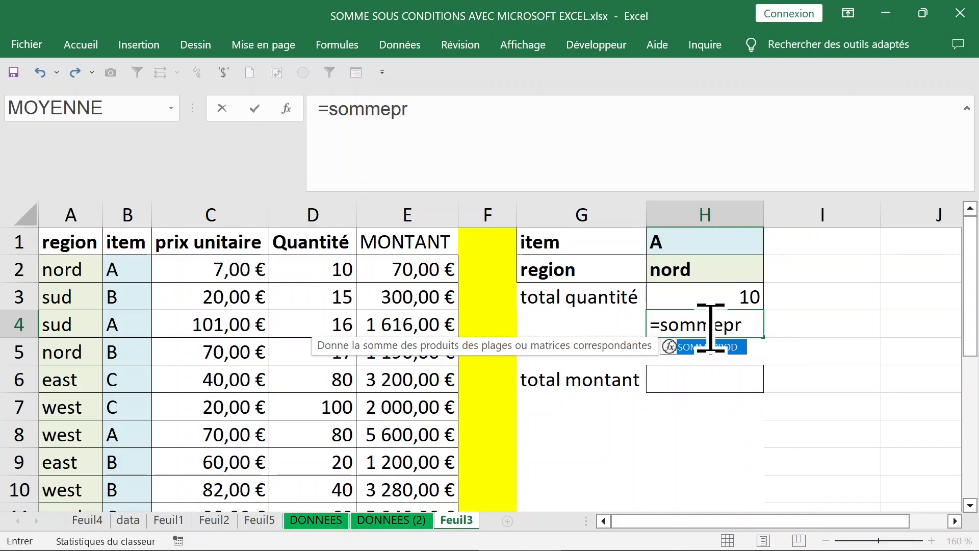
pyautogui.press('Tab')
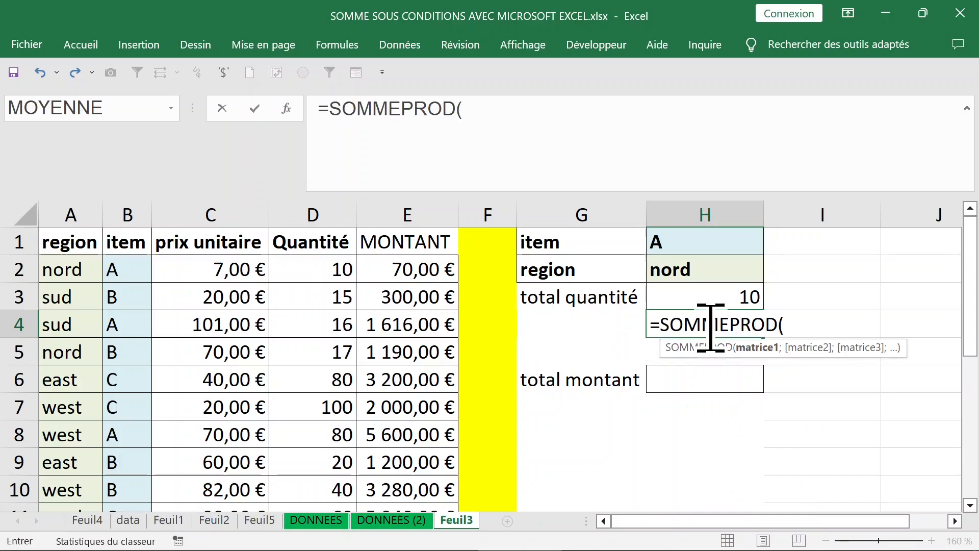
pyautogui.write('(')
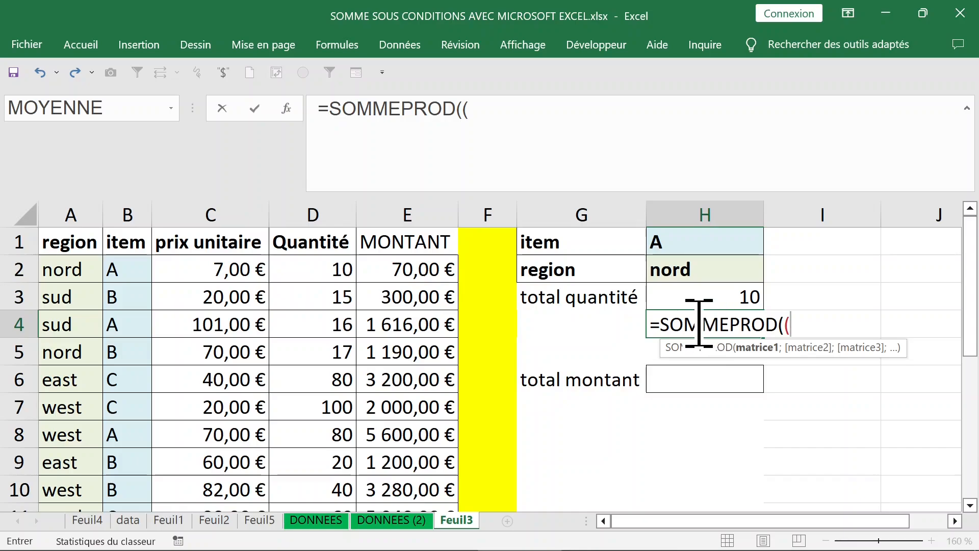
pyautogui.click(316, 273)
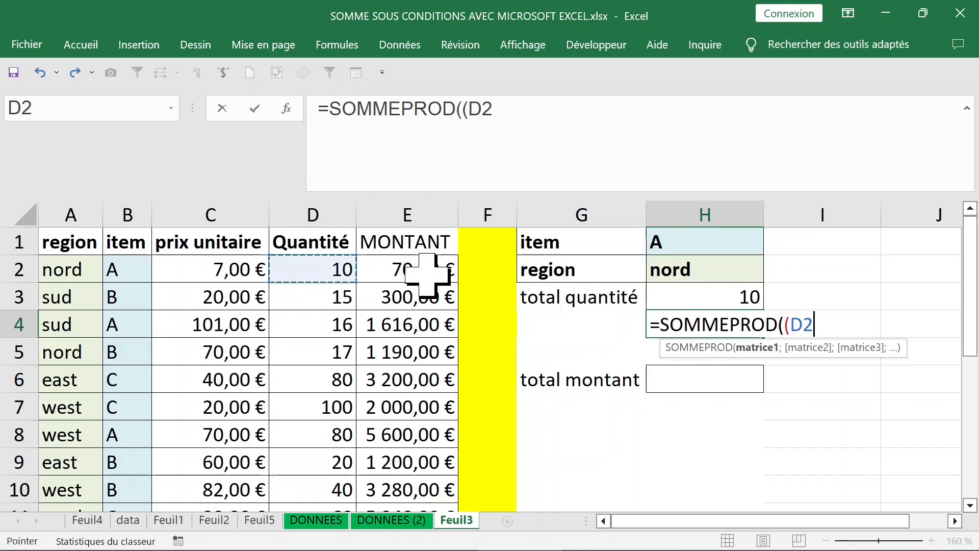
pyautogui.hotkey('ctrl', 'shift', 'Down')
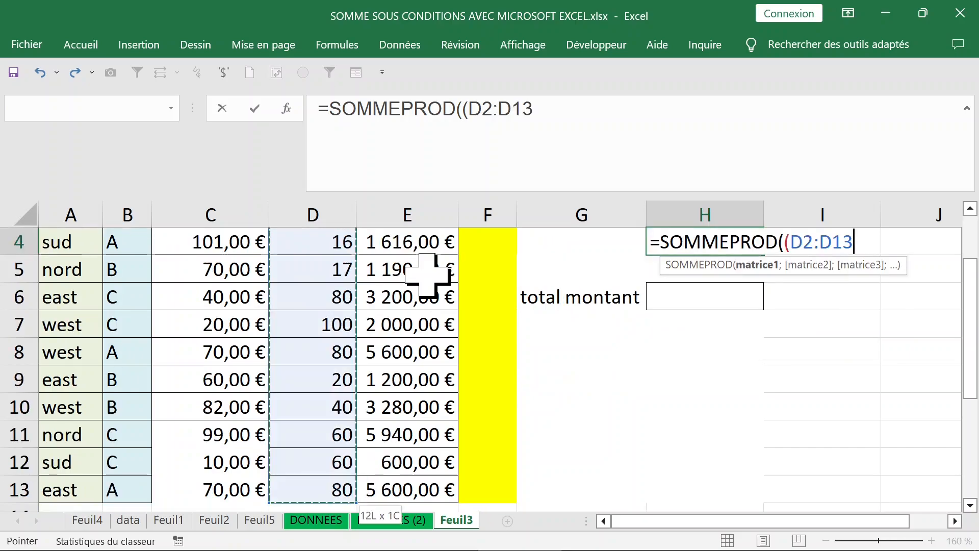
pyautogui.press('F4')
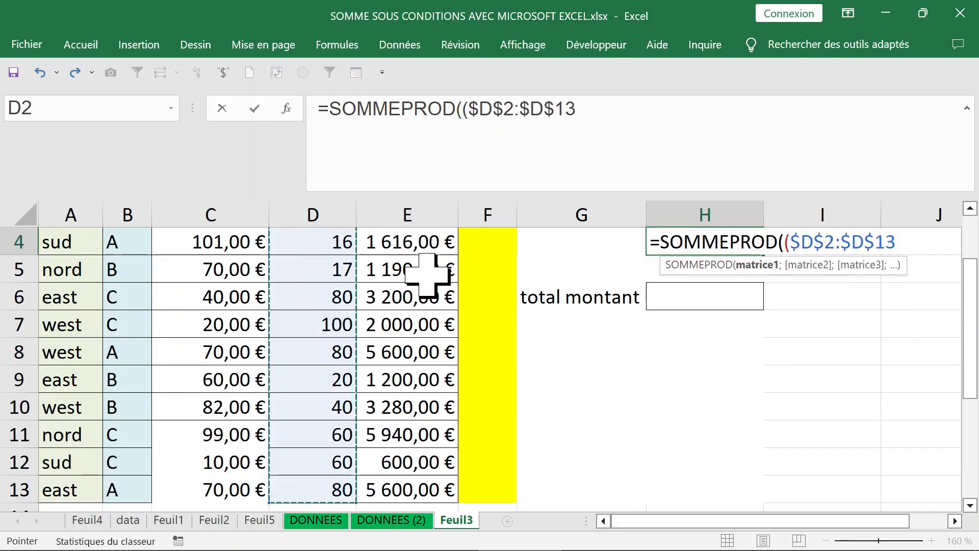
pyautogui.write(')')
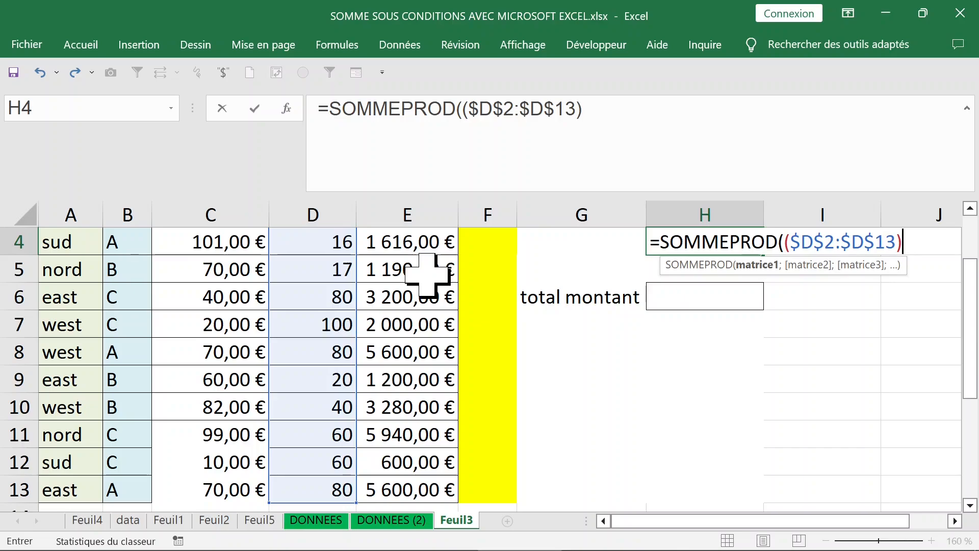
# - Multiply the quantity range in the H4 formula by the region condition (A2:A13=$H$2)
pyautogui.write('*(')
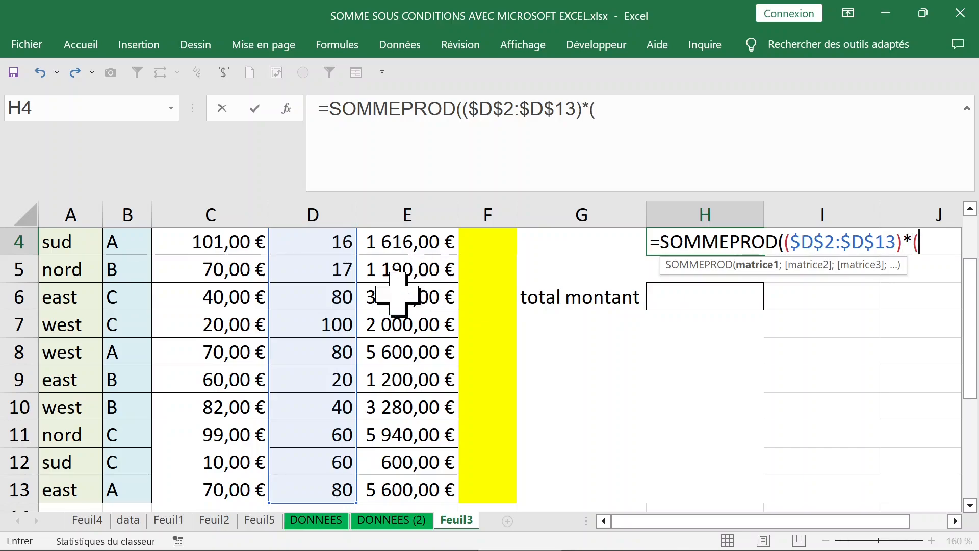
pyautogui.scroll(1, 406, 297)
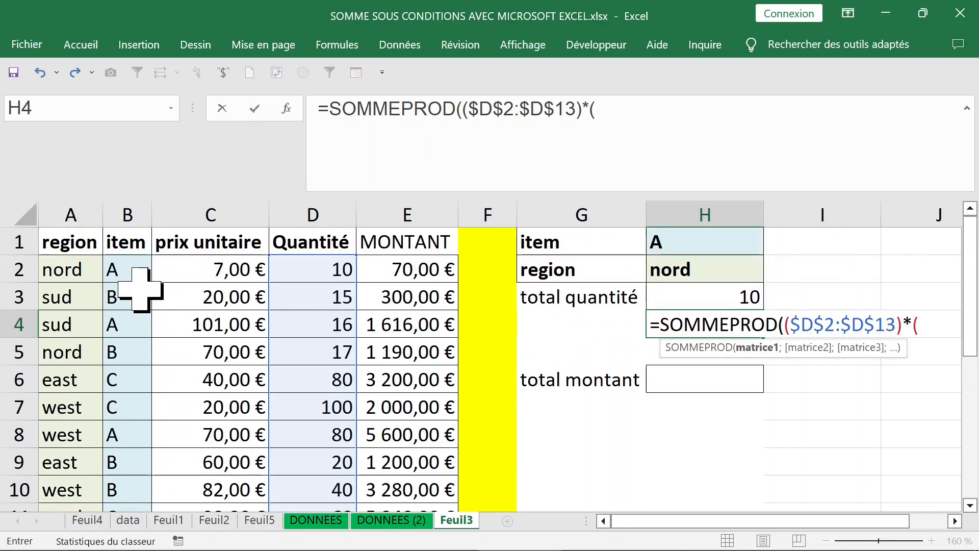
pyautogui.click(74, 266)
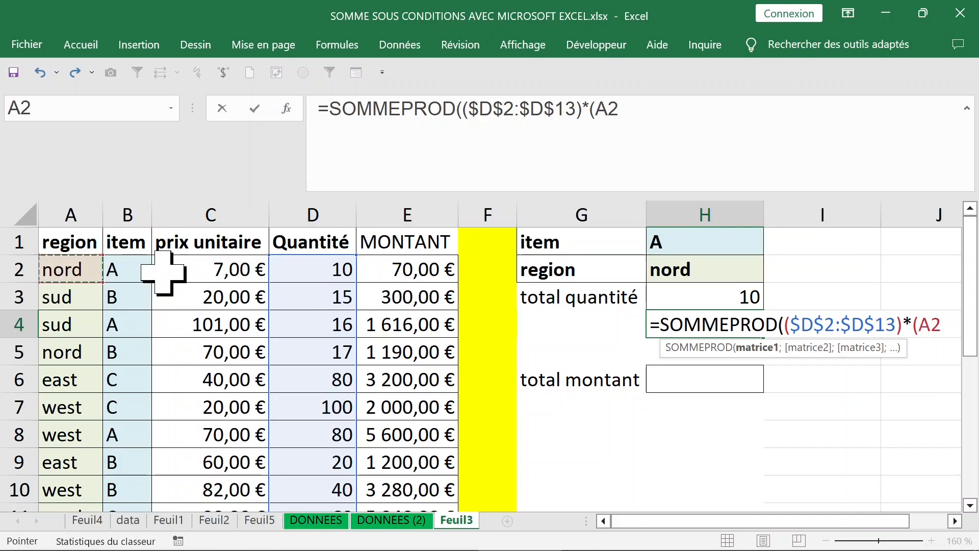
pyautogui.hotkey('ctrl', 'shift', 'Down')
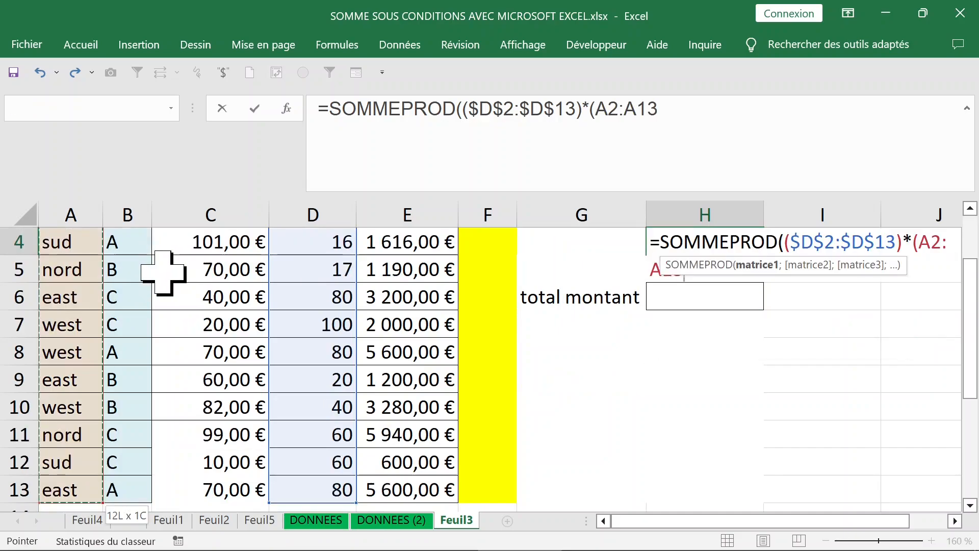
pyautogui.write('=')
pyautogui.scroll(1, 375, 276)
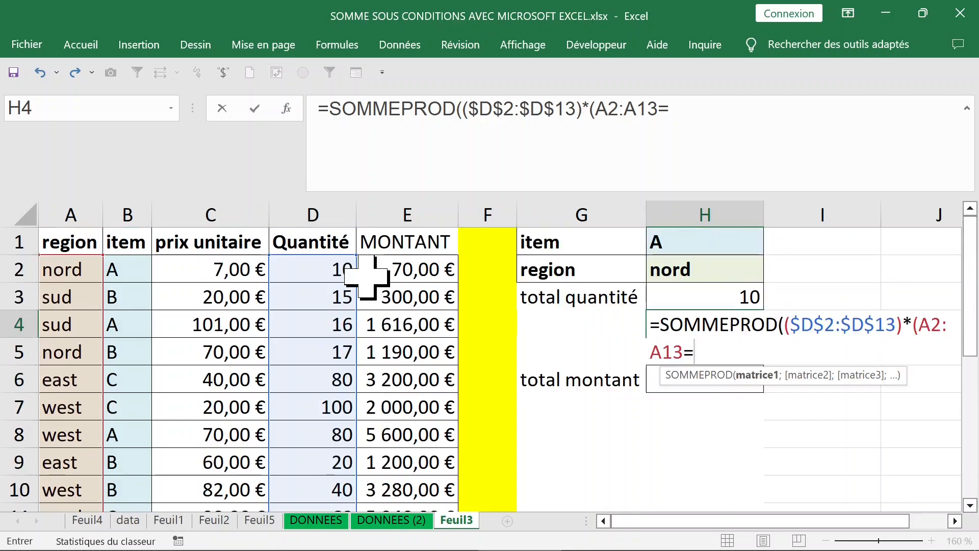
pyautogui.click(715, 270)
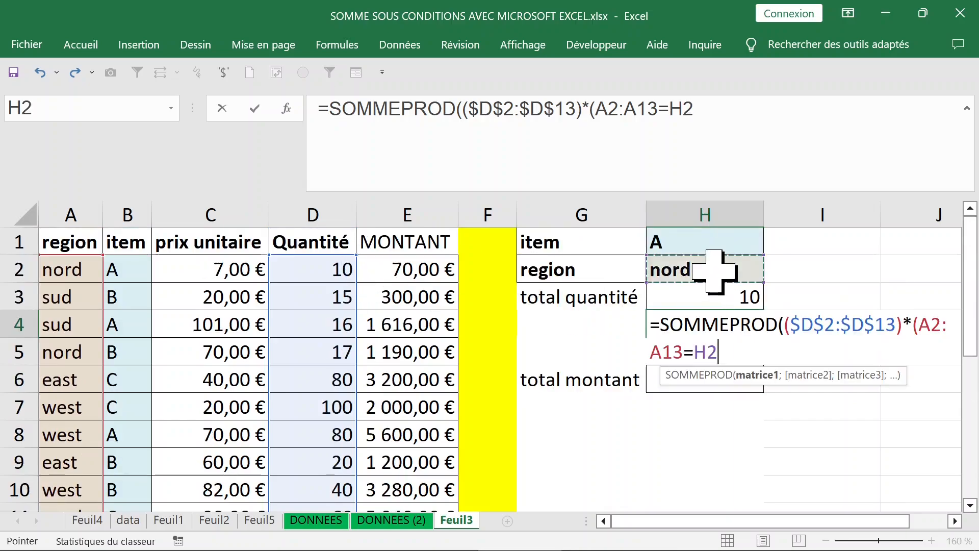
pyautogui.press('F4')
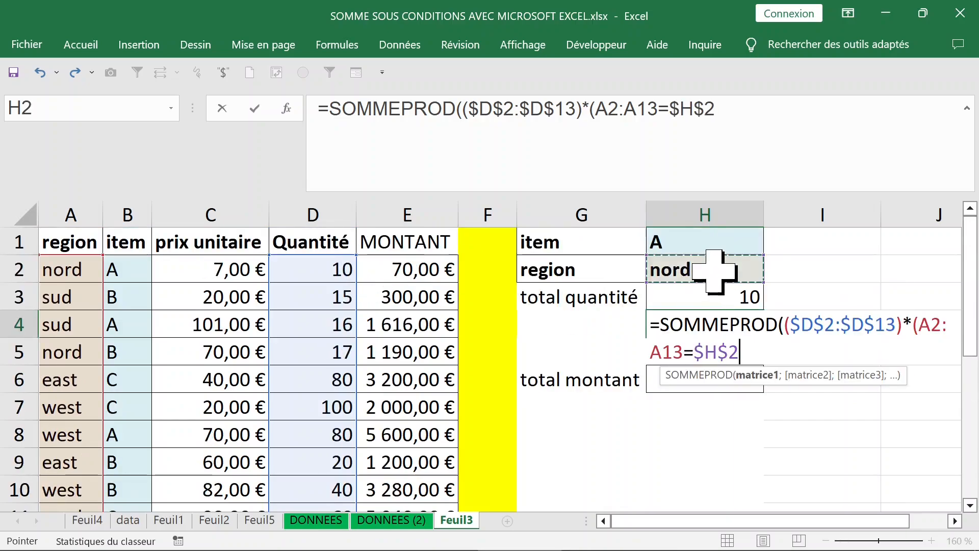
pyautogui.write(')')
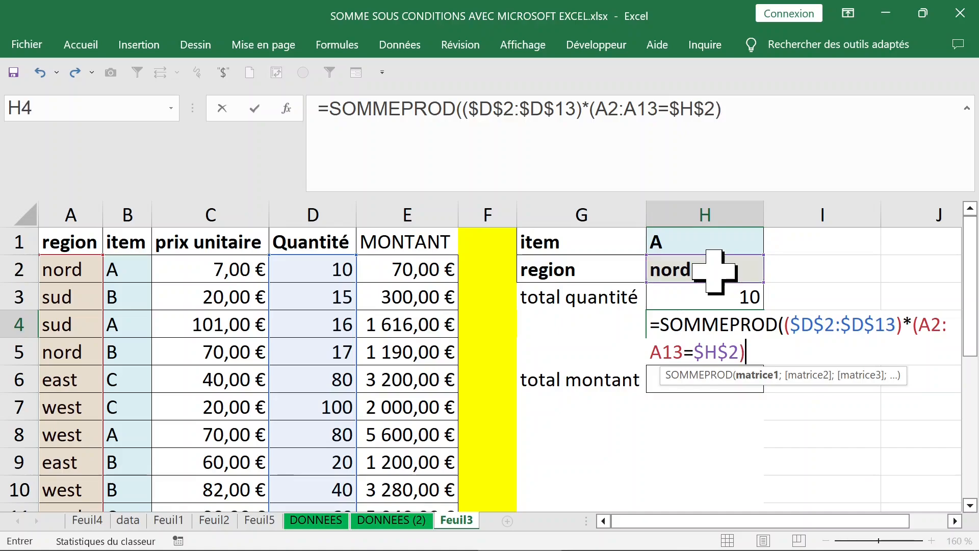
# - Add the item condition (B2:B13=$H$1) as the last factor of the H4 SOMMEPROD formula and validate it
pyautogui.write('*')
pyautogui.write("'")
pyautogui.write('(')
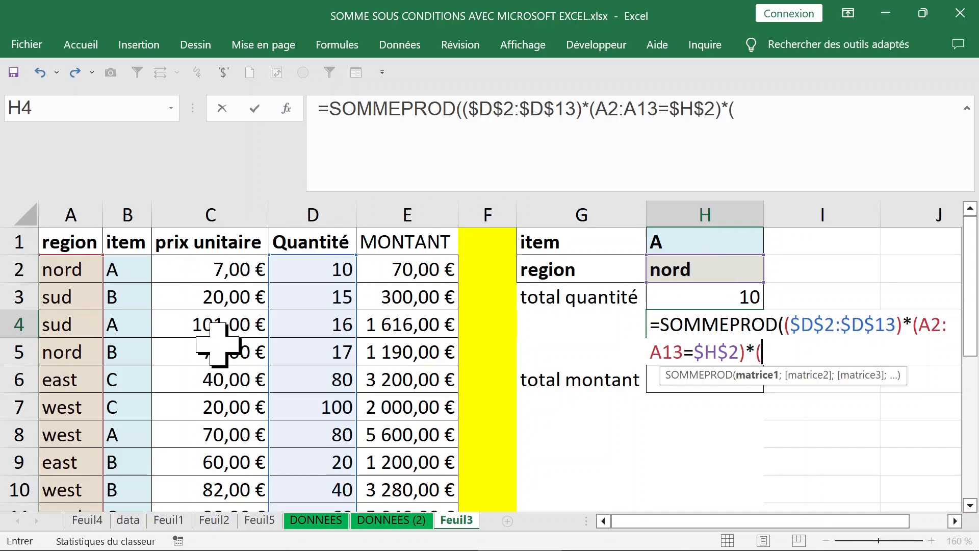
pyautogui.click(124, 272)
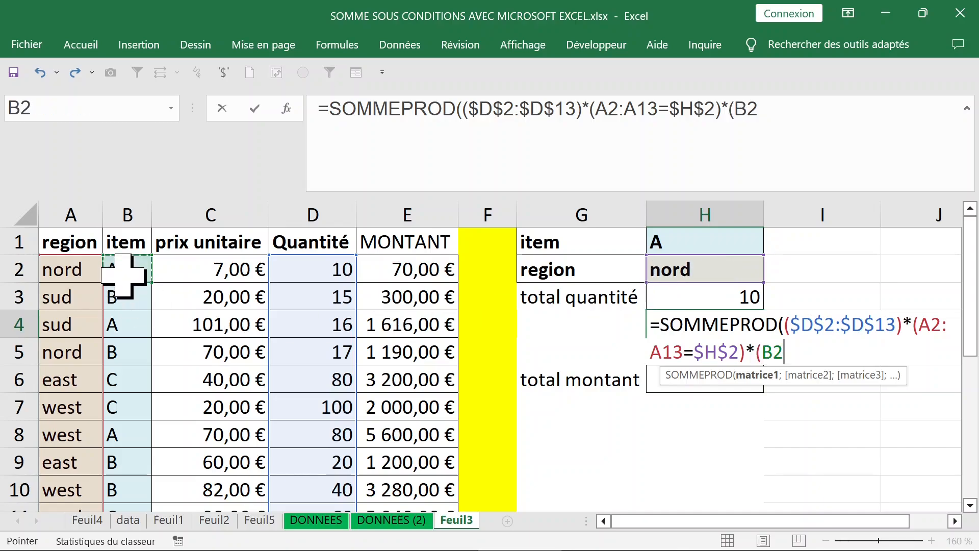
pyautogui.hotkey('ctrl', 'shift', 'Down')
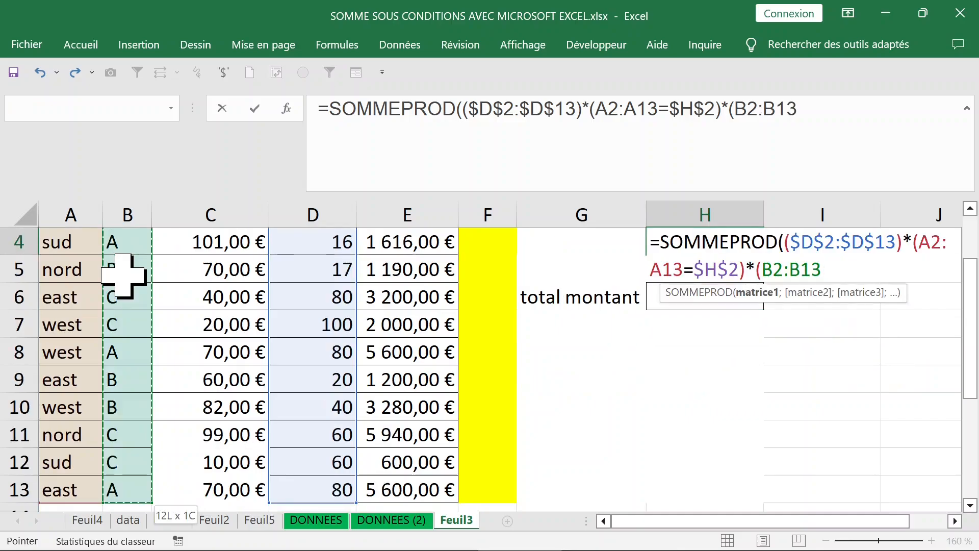
pyautogui.write('=')
pyautogui.scroll(1, 721, 437)
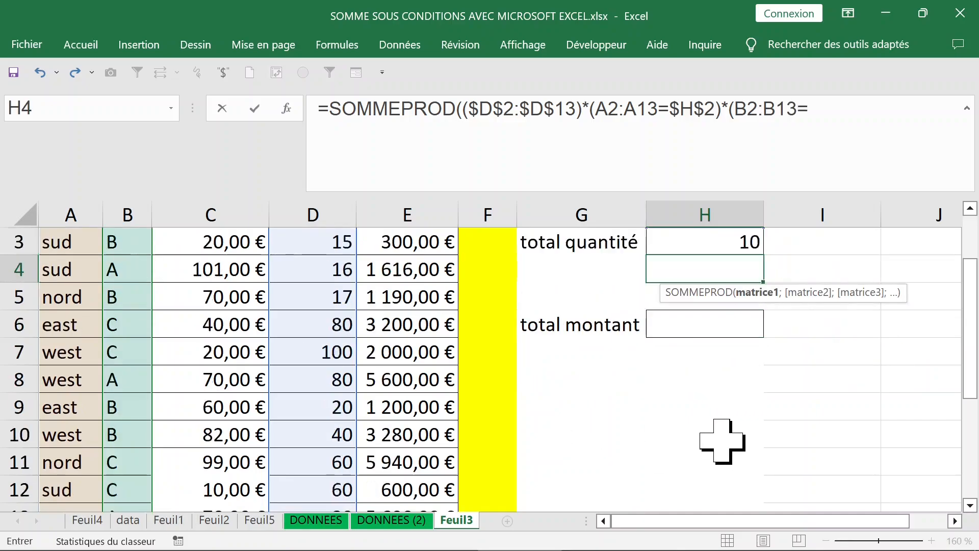
pyautogui.click(700, 244)
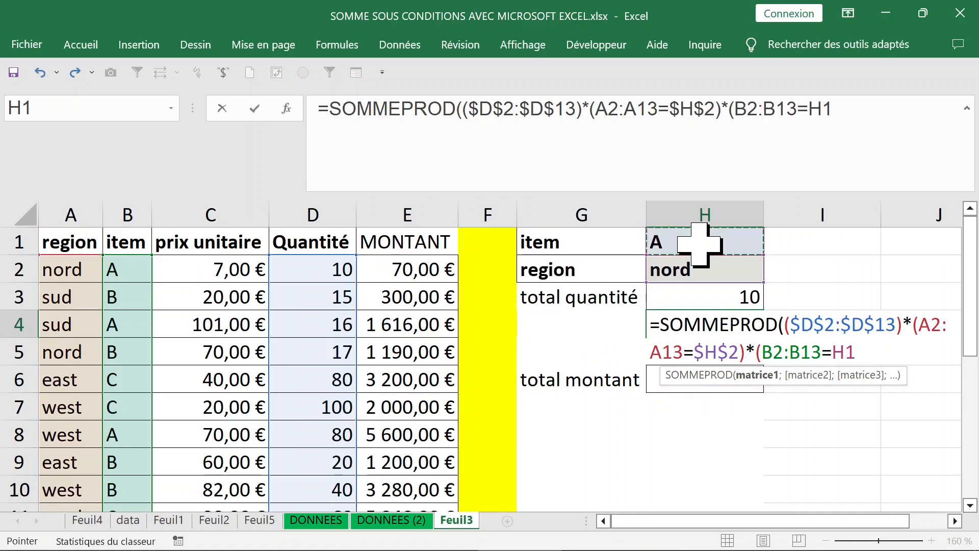
pyautogui.press('F4')
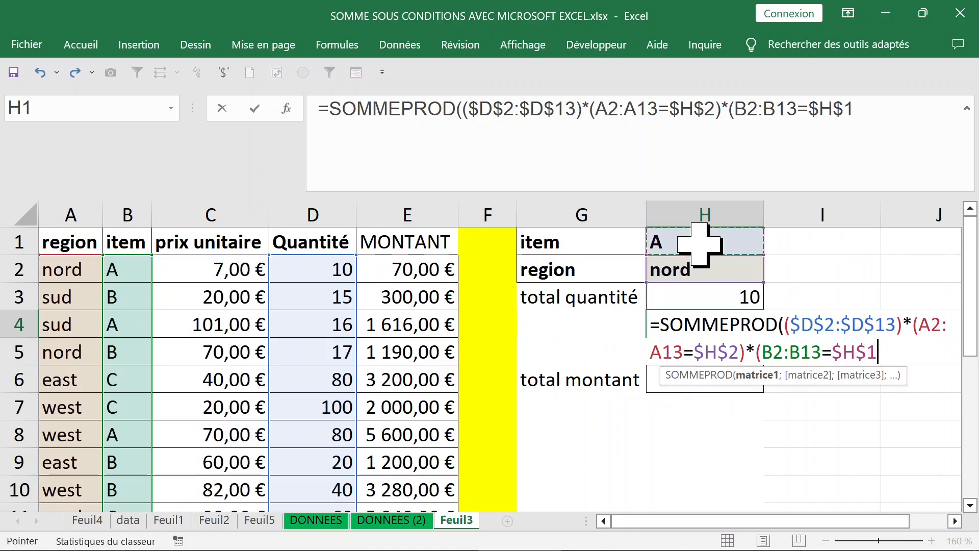
pyautogui.write('=')
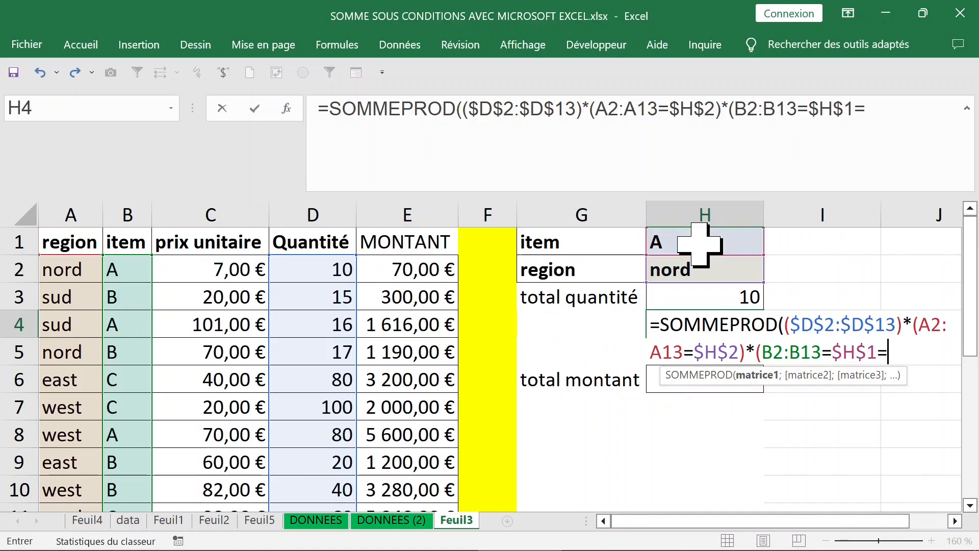
pyautogui.press('BackSpace')
pyautogui.write('))')
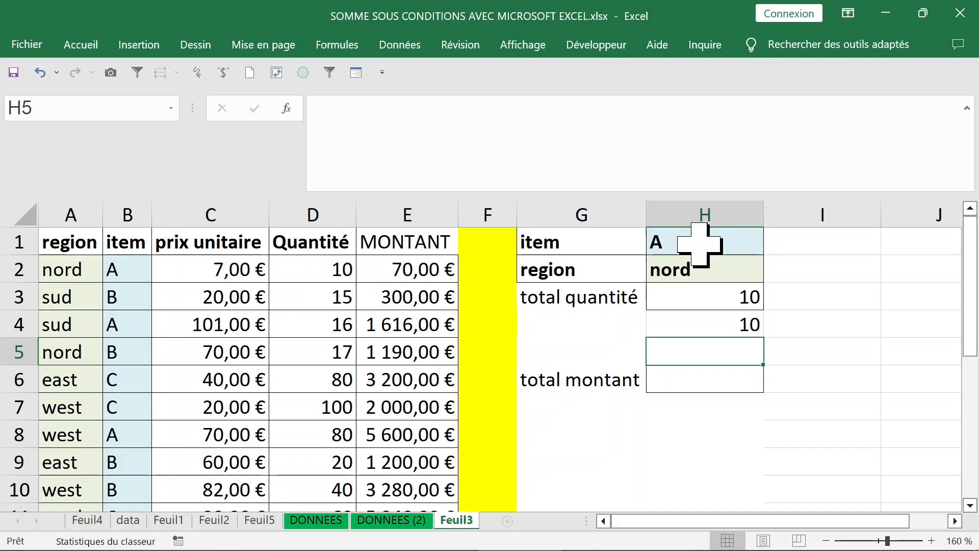
# - Start a SOMME.SI.ENS formula in H5 with the quantity range D2:D13 as the sum range
pyautogui.write('=somm')
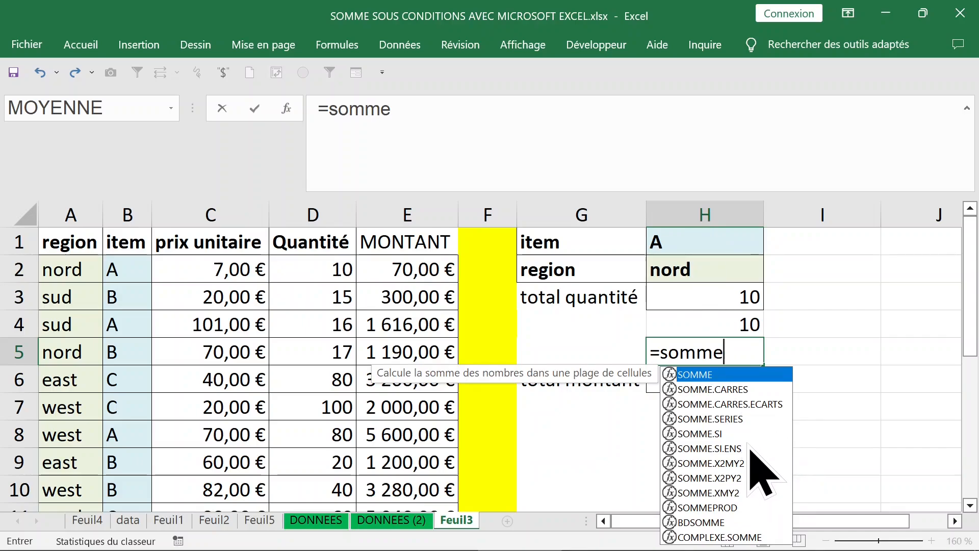
pyautogui.write('e')
pyautogui.click(749, 448)
pyautogui.doubleClick(749, 449)
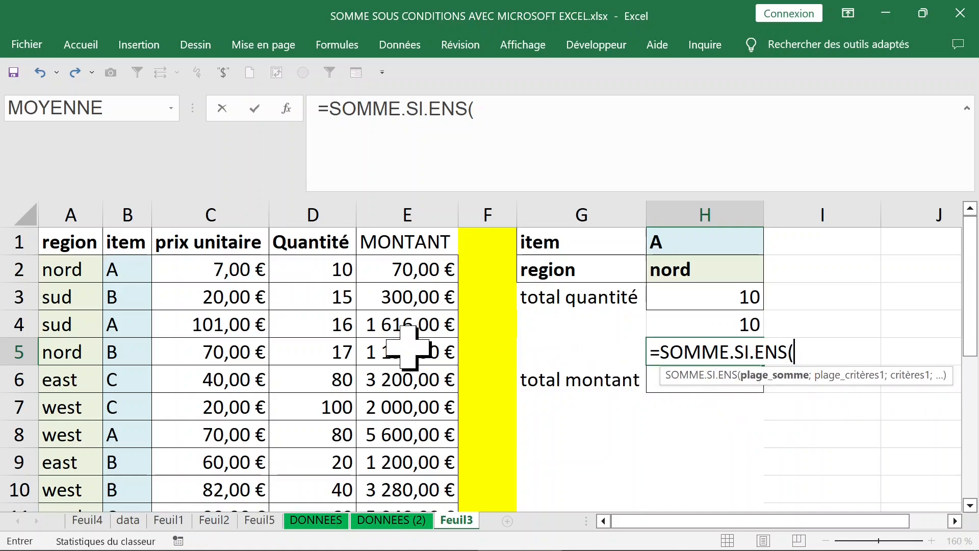
pyautogui.click(328, 268)
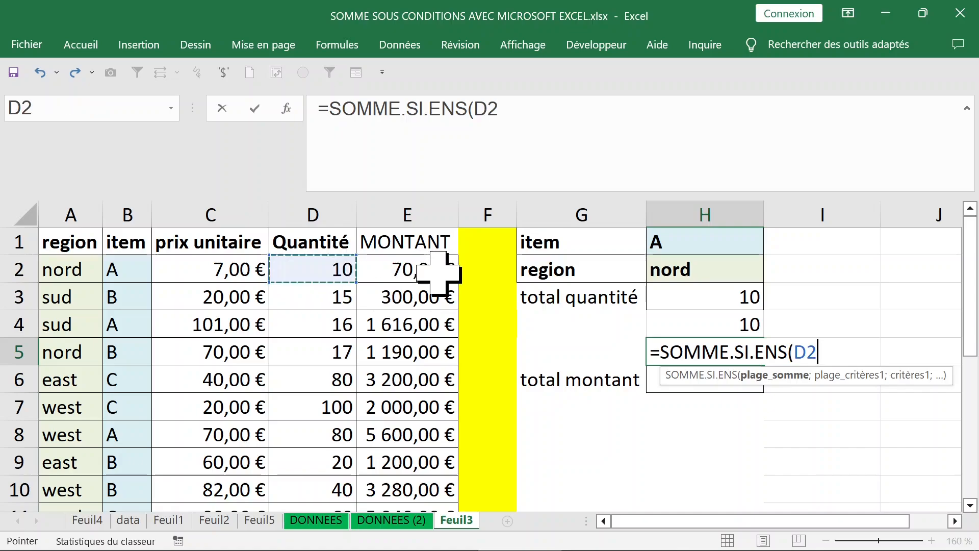
pyautogui.hotkey('ctrl', 'shift', 'Down')
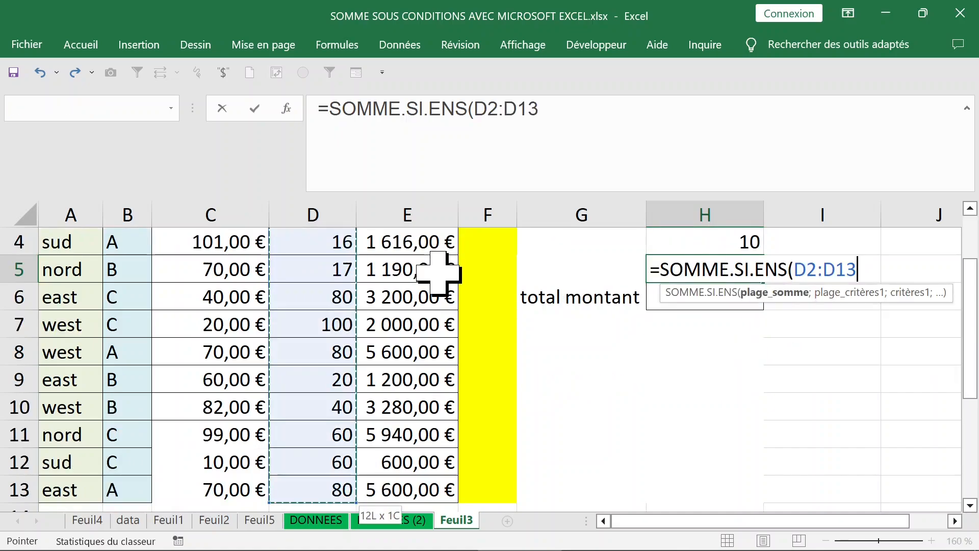
pyautogui.write(';')
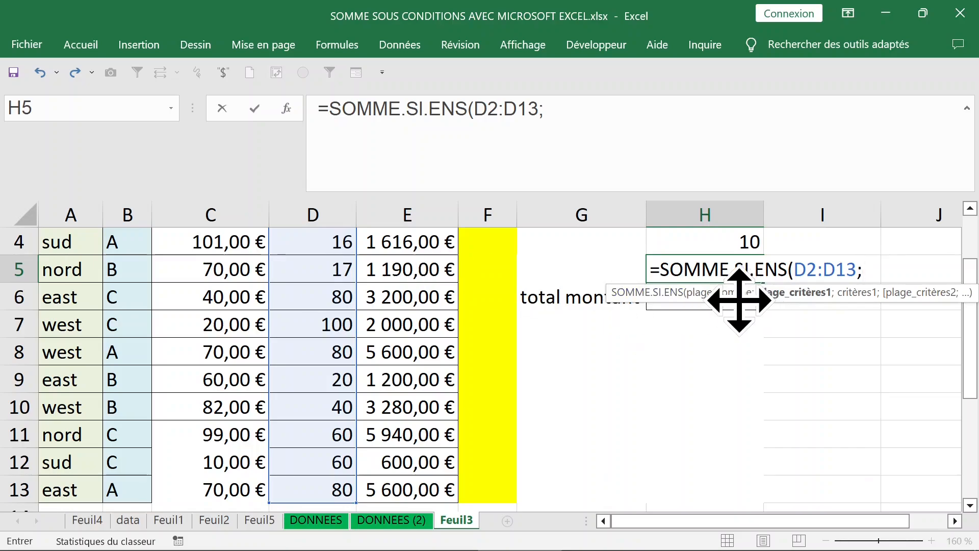
# - Set the item range B2:B13 as the first criteria range of the H5 SOMME.SI.ENS formula
pyautogui.click(625, 244)
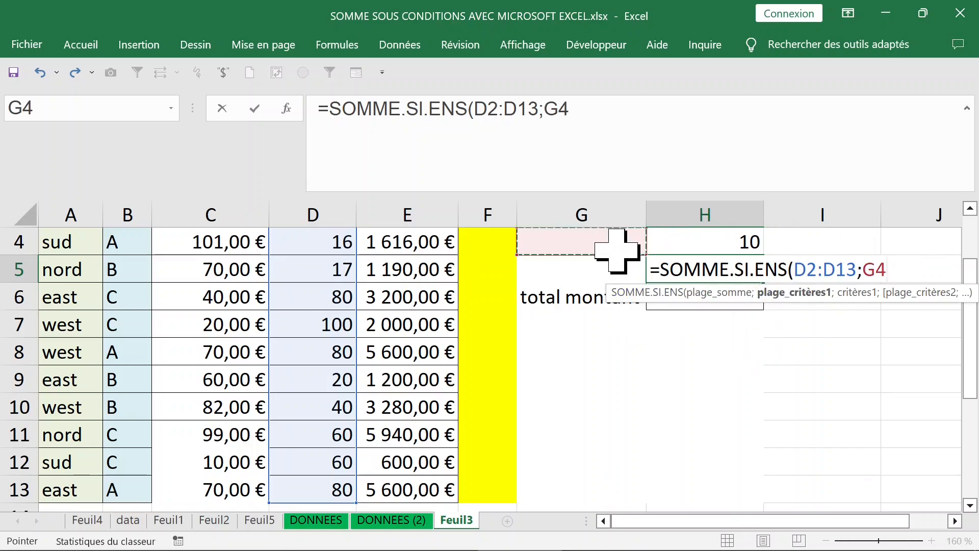
pyautogui.press('Up')
pyautogui.press('Up')
pyautogui.press('Up')
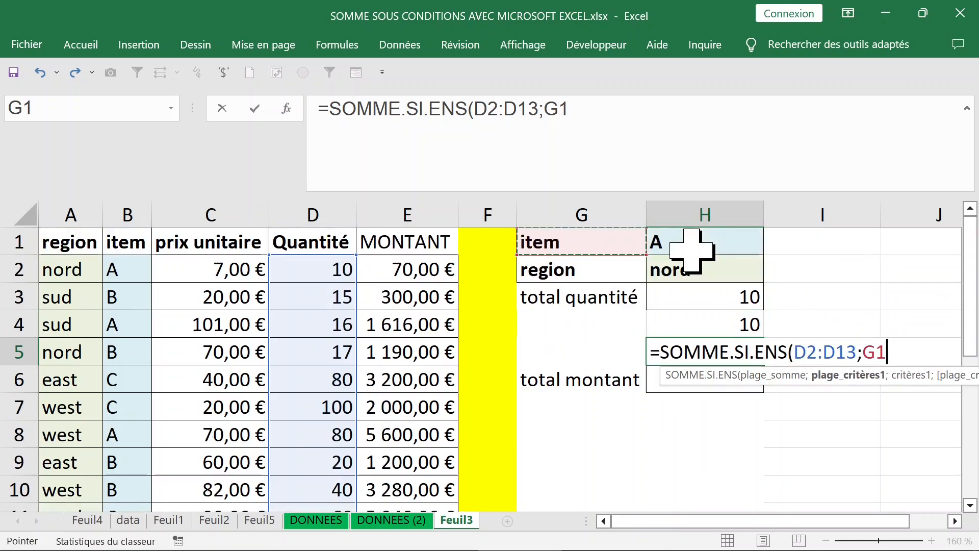
pyautogui.click(691, 250)
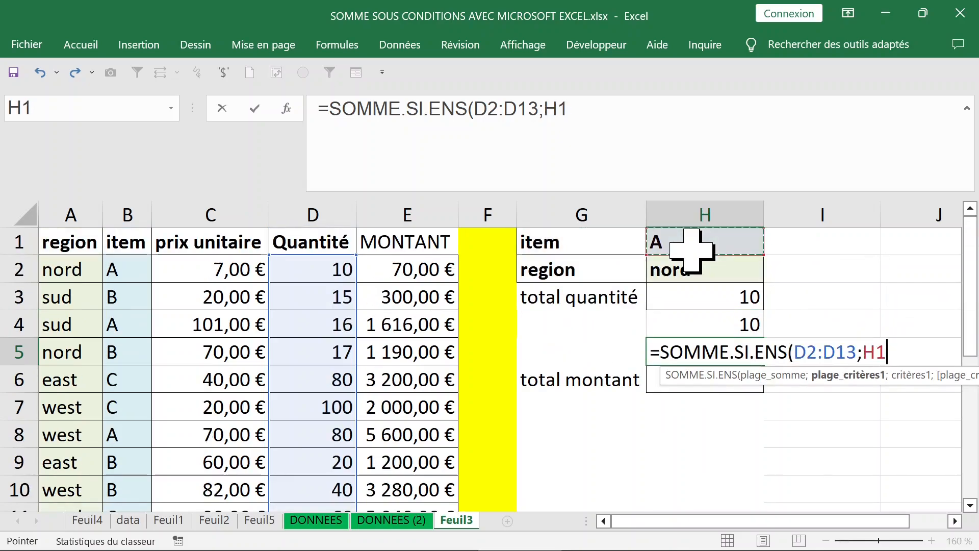
pyautogui.press('Left')
pyautogui.press('Left')
pyautogui.press('Left')
pyautogui.press('Left')
pyautogui.press('Left')
pyautogui.press('Left')
pyautogui.press('Left')
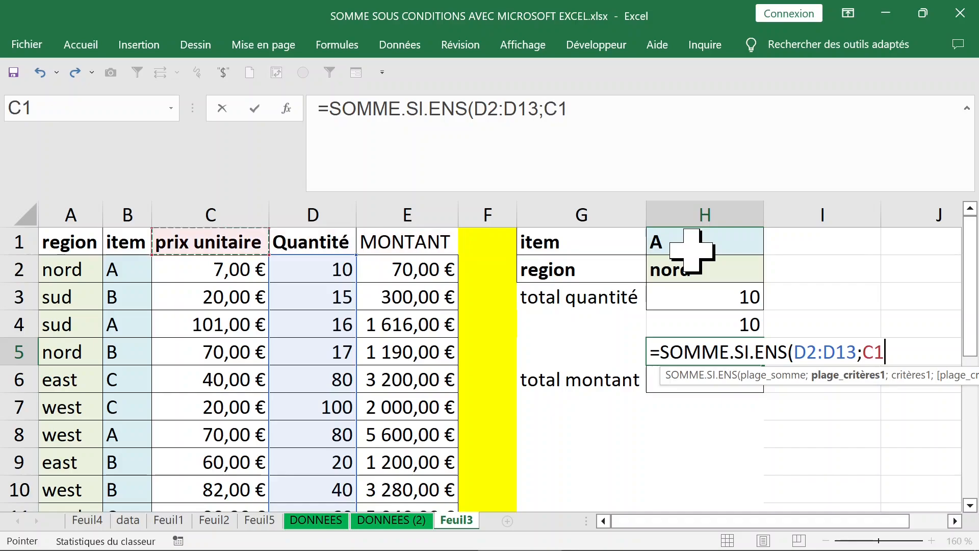
pyautogui.press('Right')
pyautogui.press('Down')
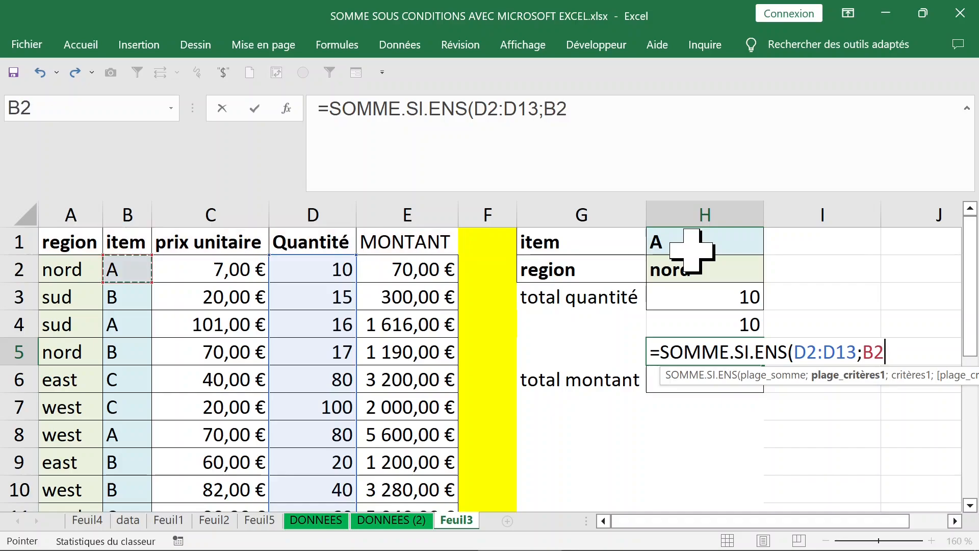
pyautogui.hotkey('ctrl', 'shift', 'Down')
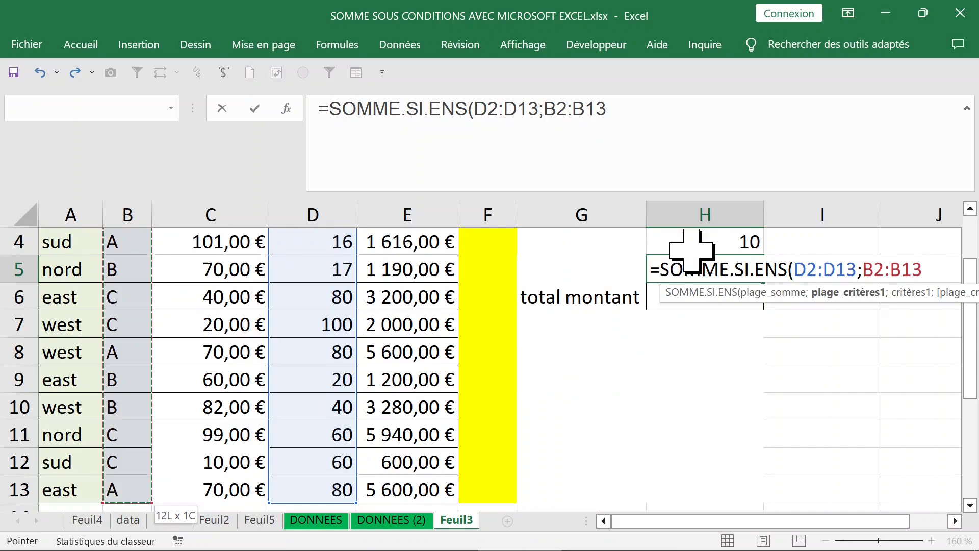
pyautogui.write(';')
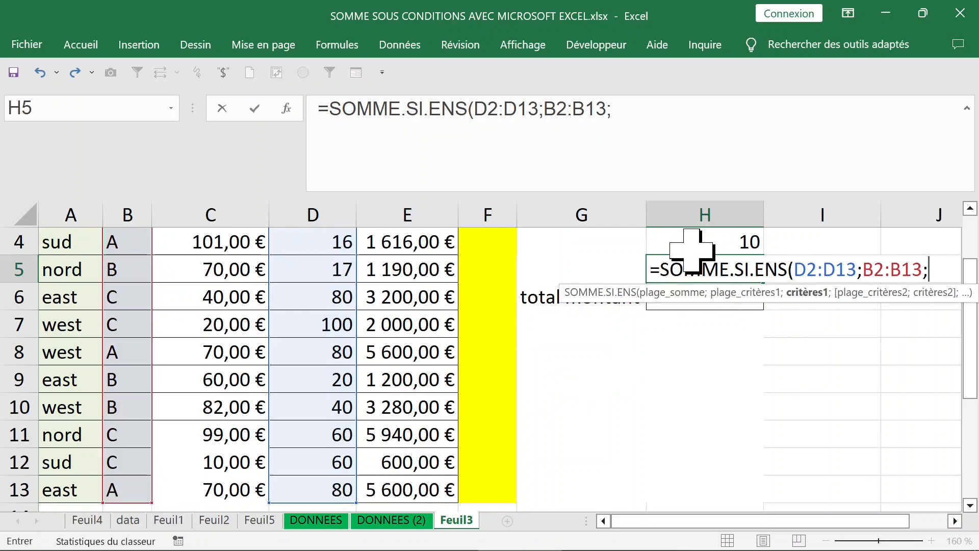
# - Use the chosen item in H1 as the first criterion of the H5 formula
pyautogui.scroll(1, 821, 322)
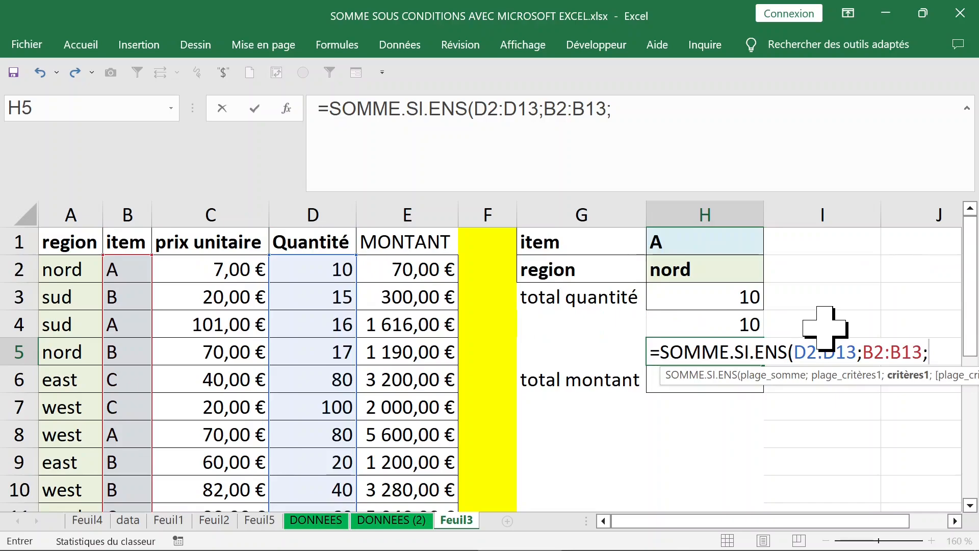
pyautogui.click(757, 244)
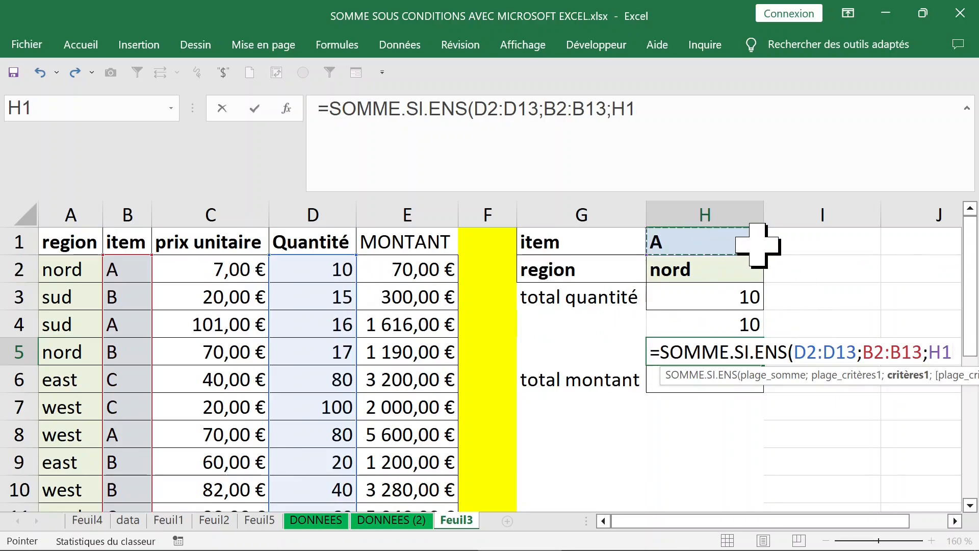
pyautogui.write(';')
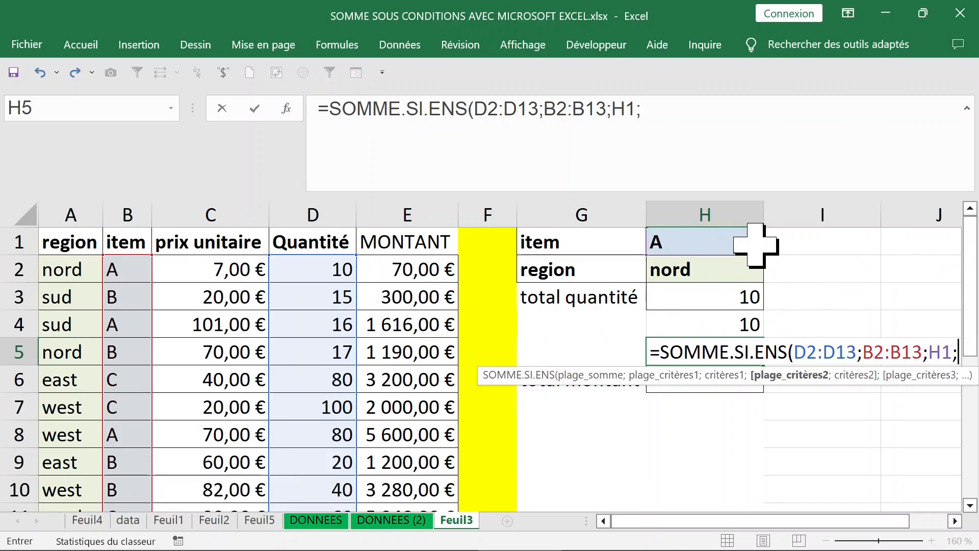
# - Add the region range A2:A13 with the chosen region in H2 as the second criterion of the H5 SOMME.SI.ENS formula and validate it
pyautogui.click(72, 260)
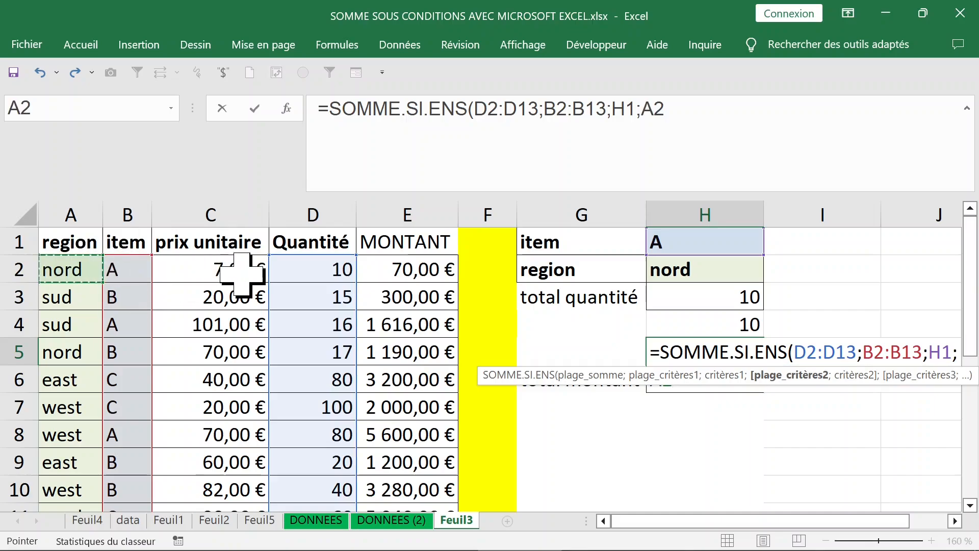
pyautogui.hotkey('ctrl', 'shift', 'Down')
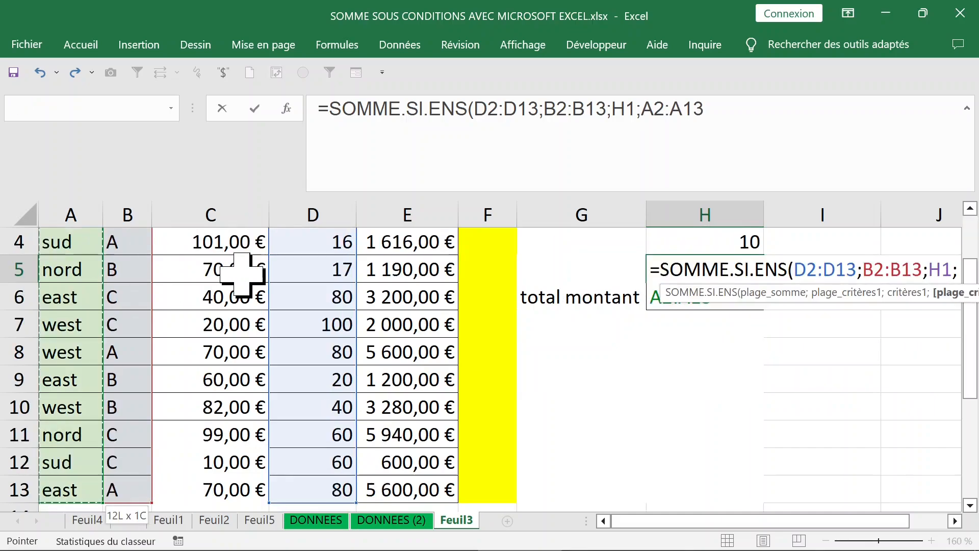
pyautogui.write(';')
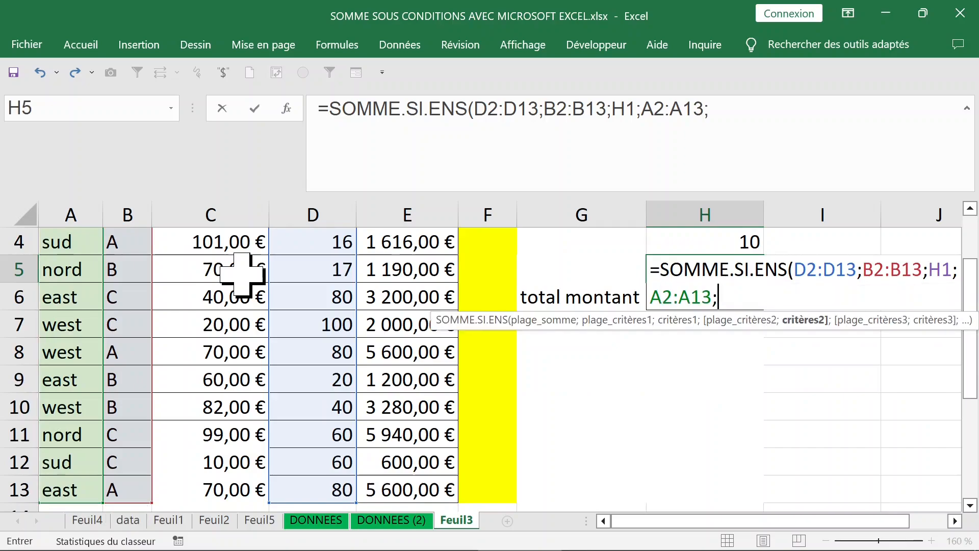
pyautogui.scroll(1, 563, 339)
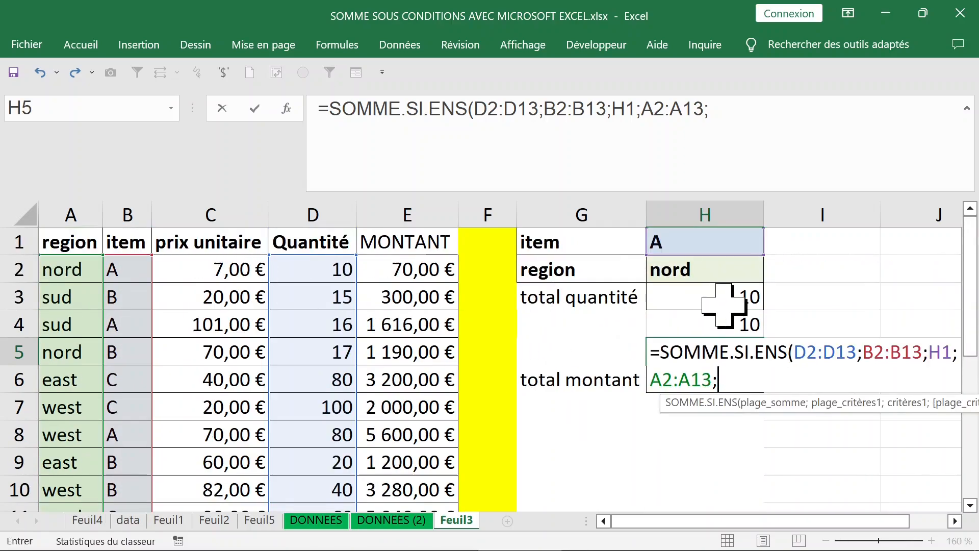
pyautogui.click(710, 269)
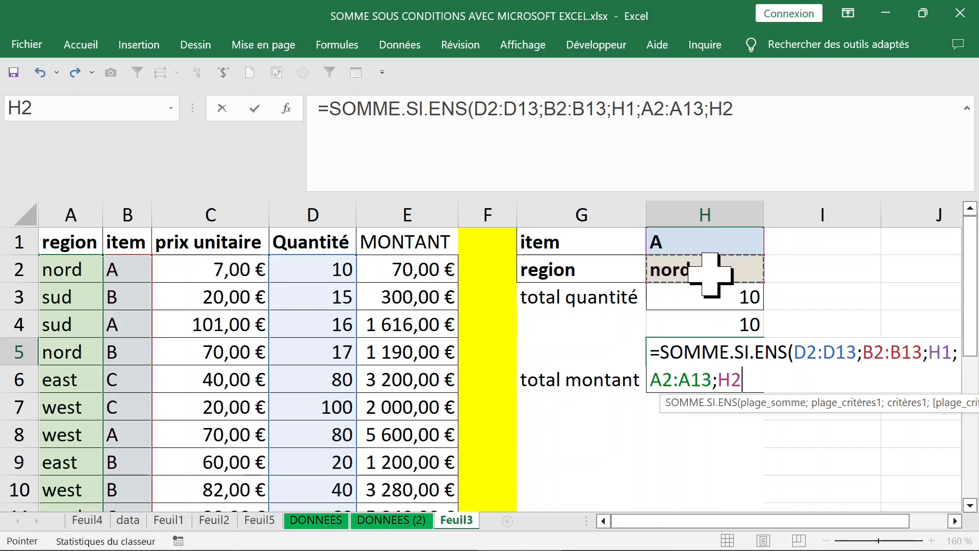
pyautogui.write(')')
pyautogui.press('Return')
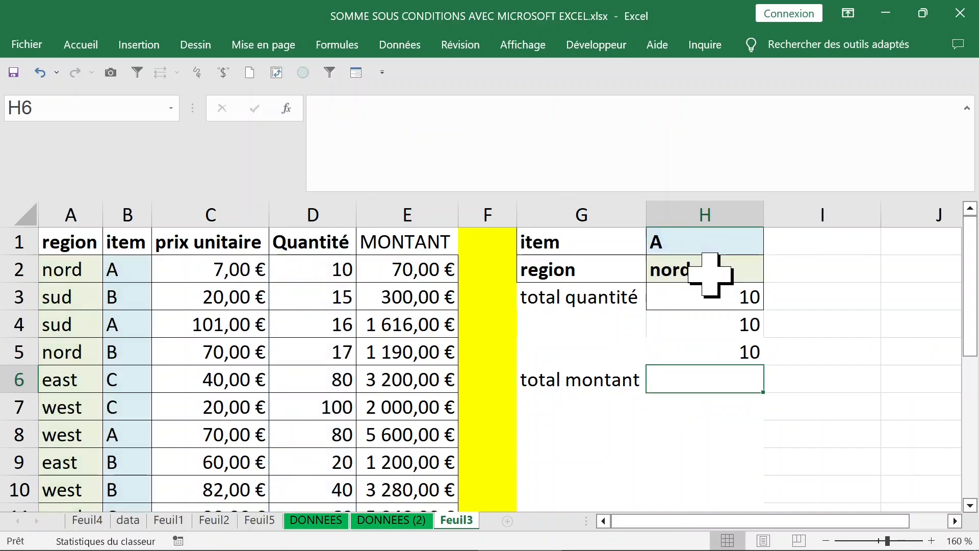
# - Test the three quantity formulas by setting the item in H1 to b and then to c
pyautogui.click(714, 248)
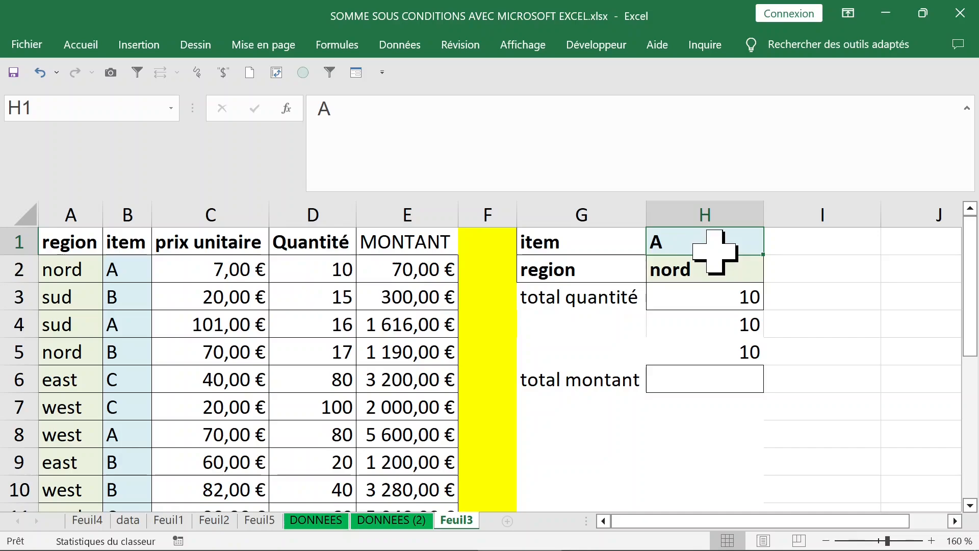
pyautogui.write('b')
pyautogui.press('Return')
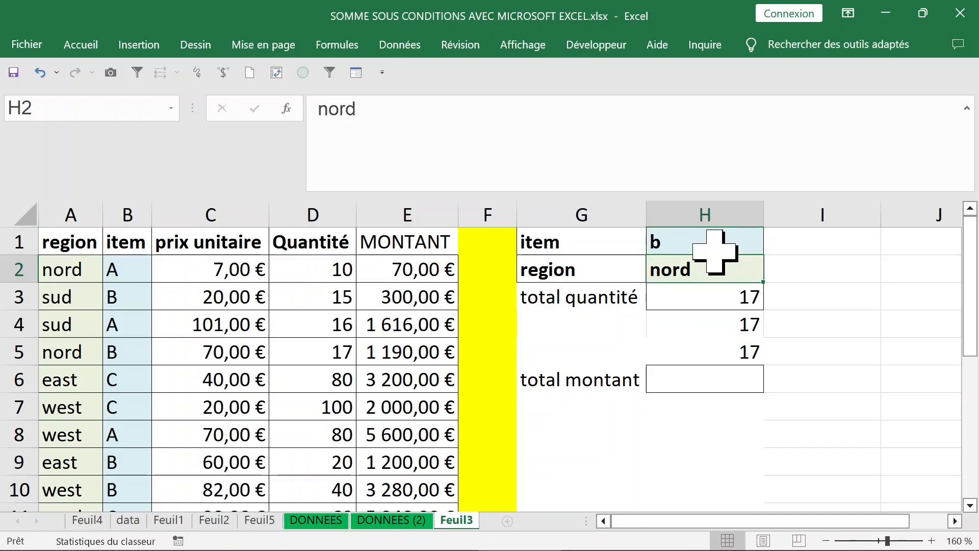
pyautogui.click(711, 246)
pyautogui.write('c')
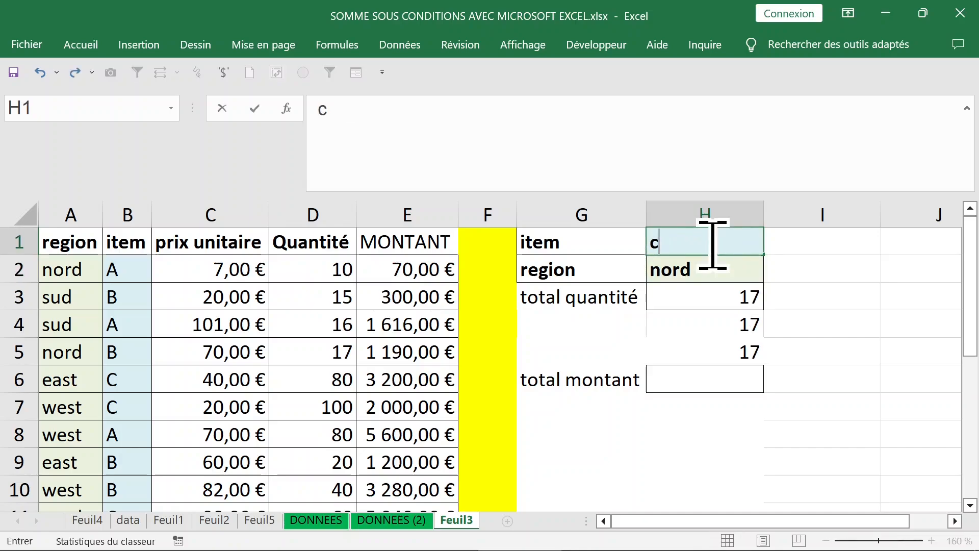
pyautogui.press('Return')
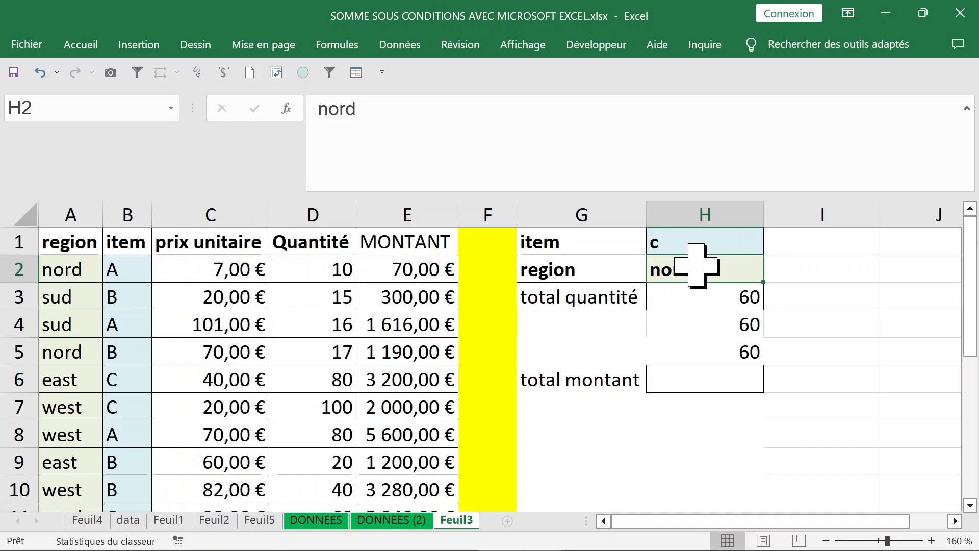
# - Set the region in H2 to sud and the item in H1 to a
pyautogui.write('s')
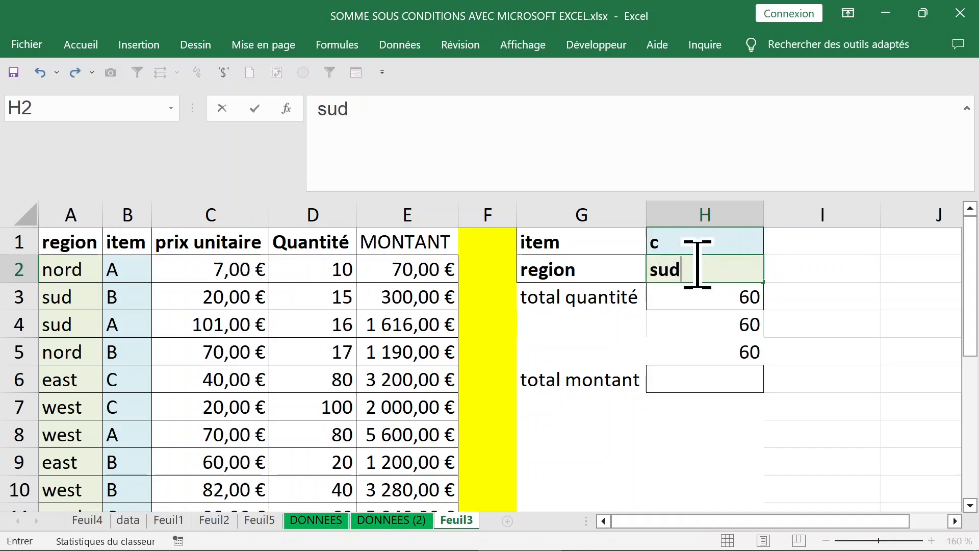
pyautogui.write('ud')
pyautogui.press('Return')
pyautogui.click(697, 247)
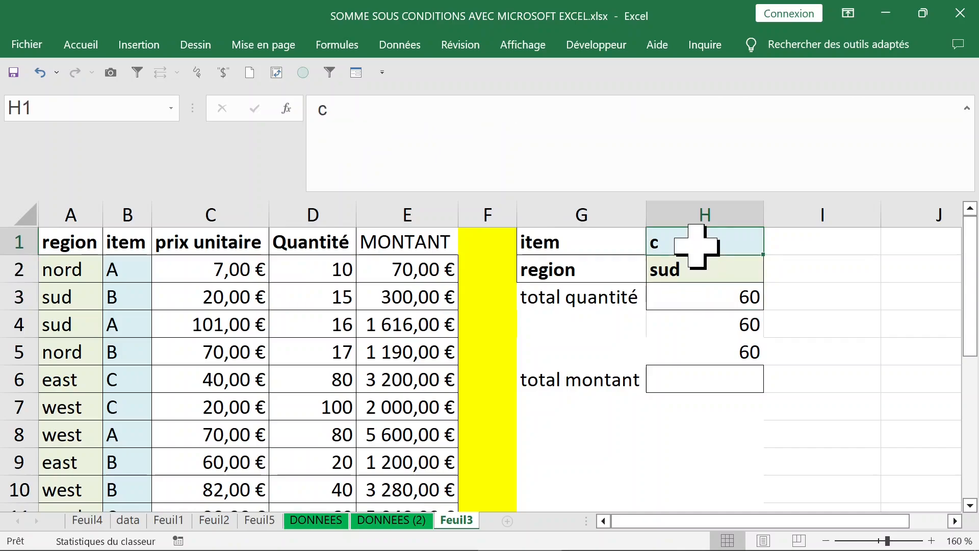
pyautogui.write('a')
pyautogui.press('Return')
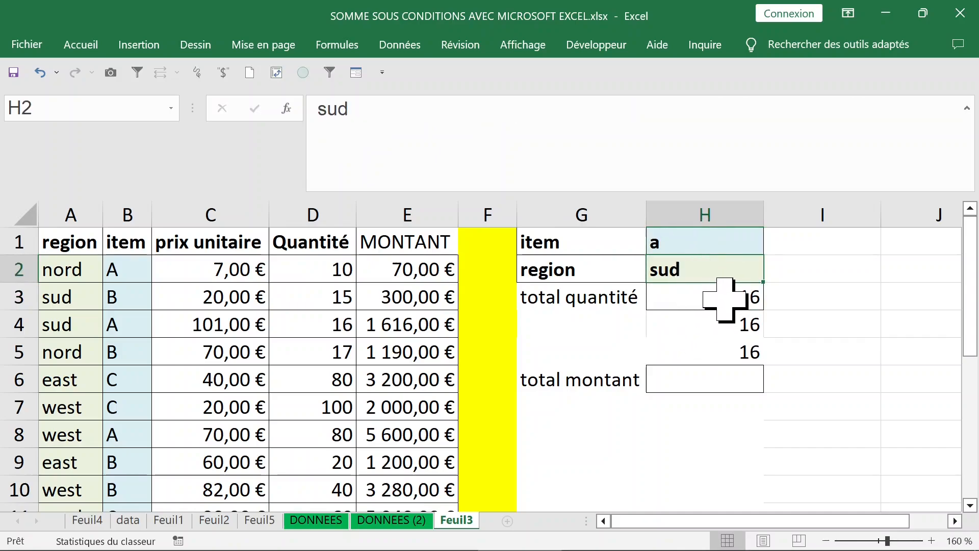
# - Move the total montant label and its result cell from G6:H6 to I1:J1
pyautogui.click(693, 305)
pyautogui.click(697, 326)
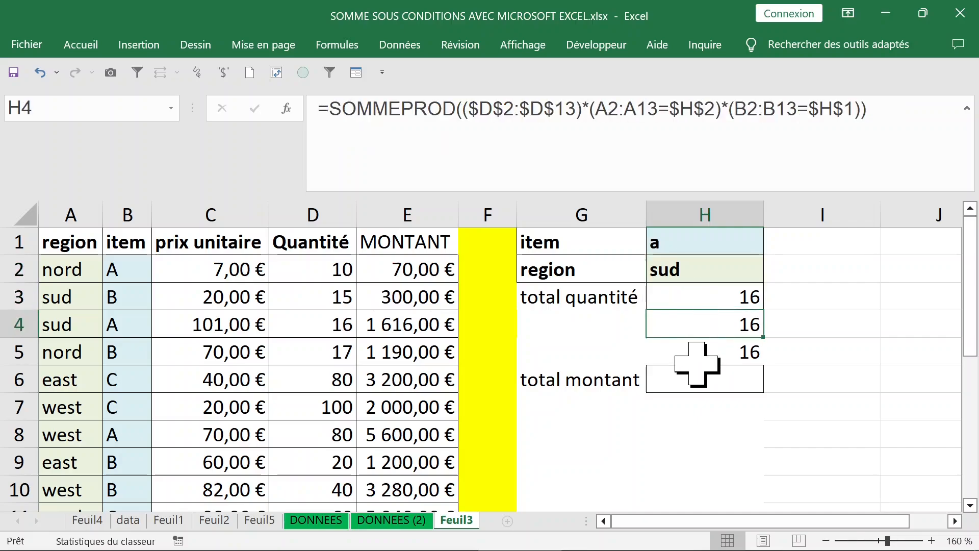
pyautogui.click(698, 379)
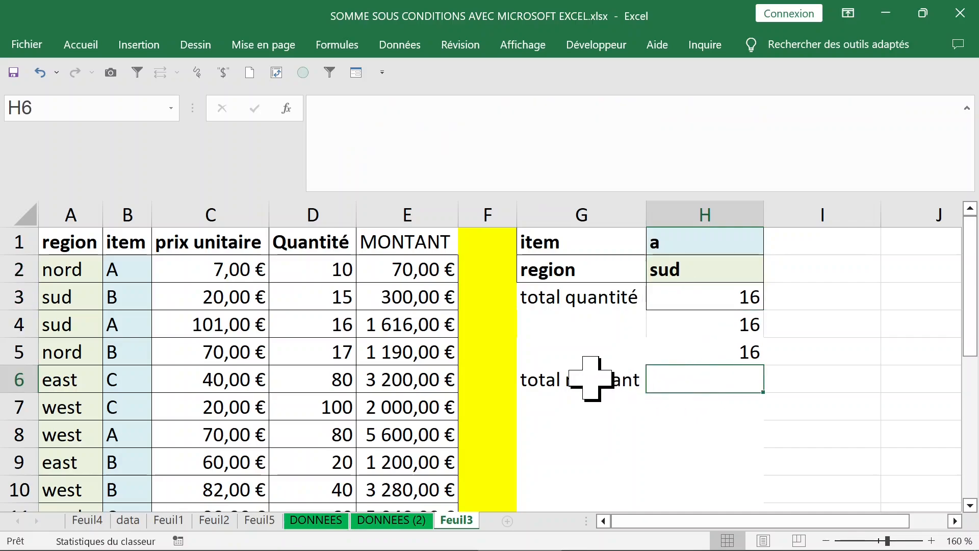
pyautogui.moveTo(586, 382); pyautogui.dragTo(929, 240)
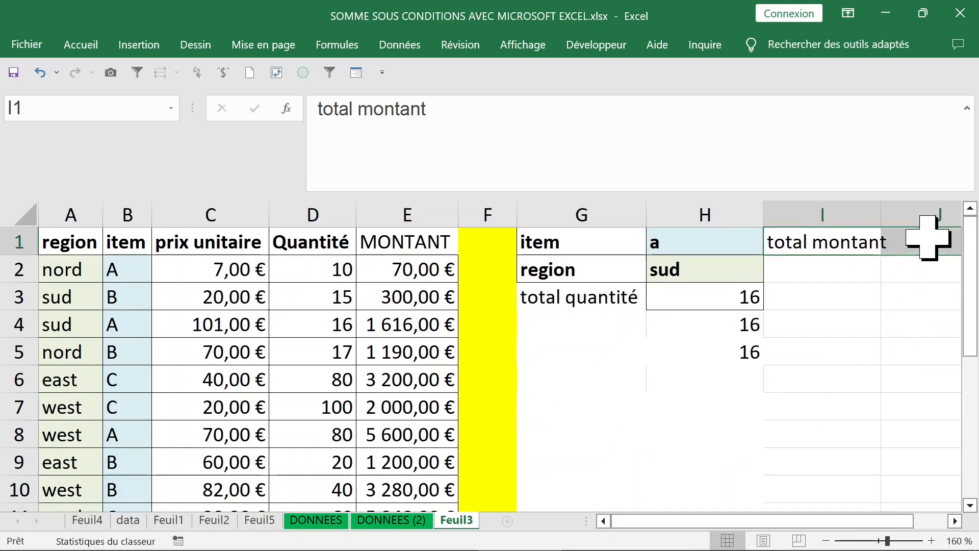
pyautogui.click(737, 250)
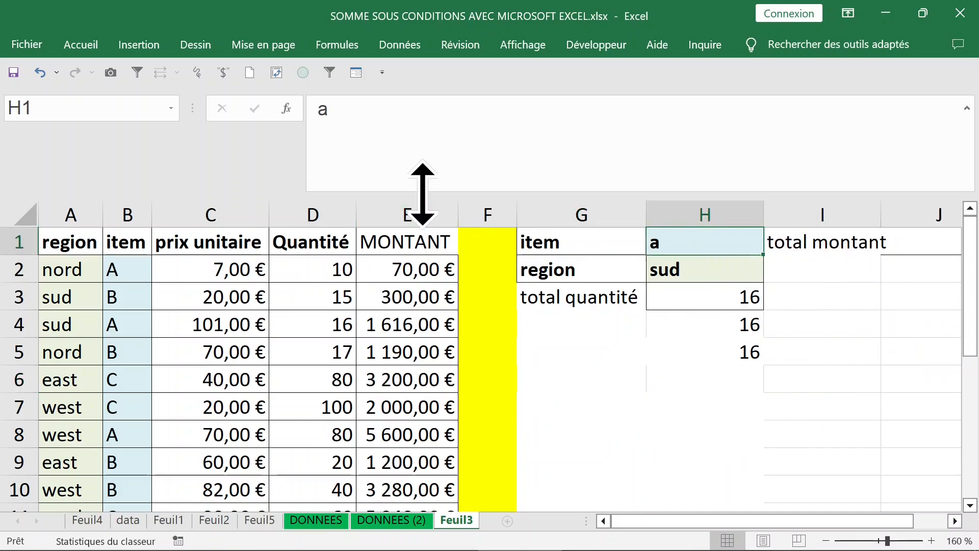
# - Reduce the formula bar to a single line and fit the widths of columns H and I to their contents
pyautogui.moveTo(424, 196); pyautogui.dragTo(432, 122)
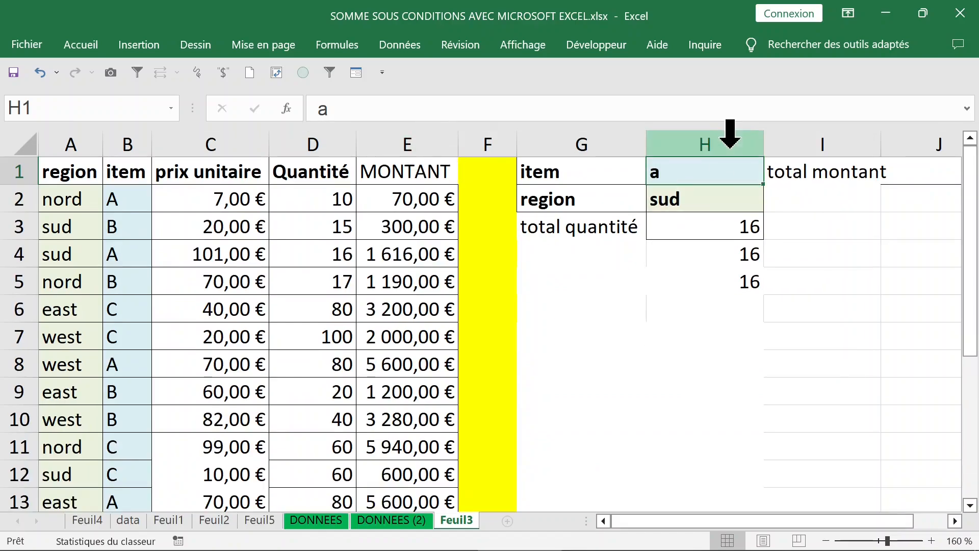
pyautogui.doubleClick(762, 139)
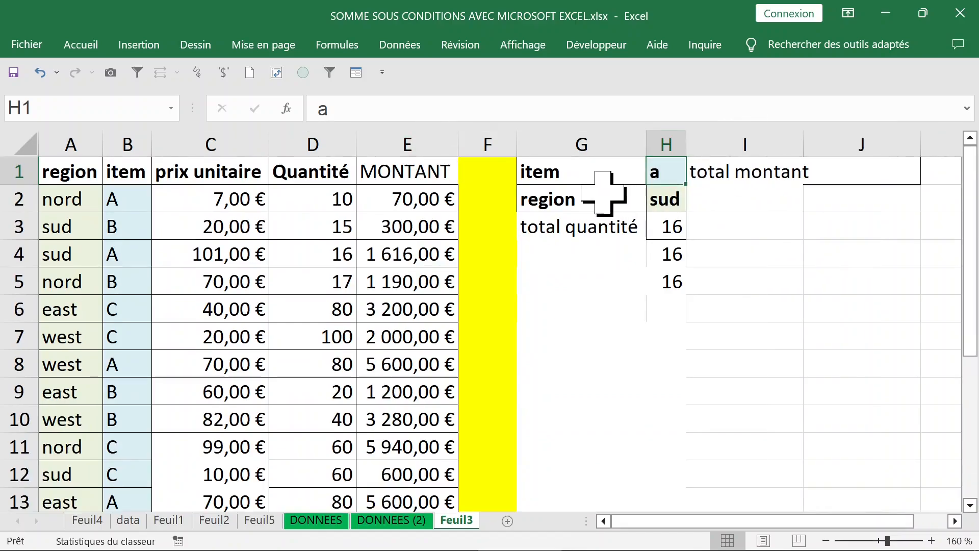
pyautogui.click(830, 175)
pyautogui.click(835, 220)
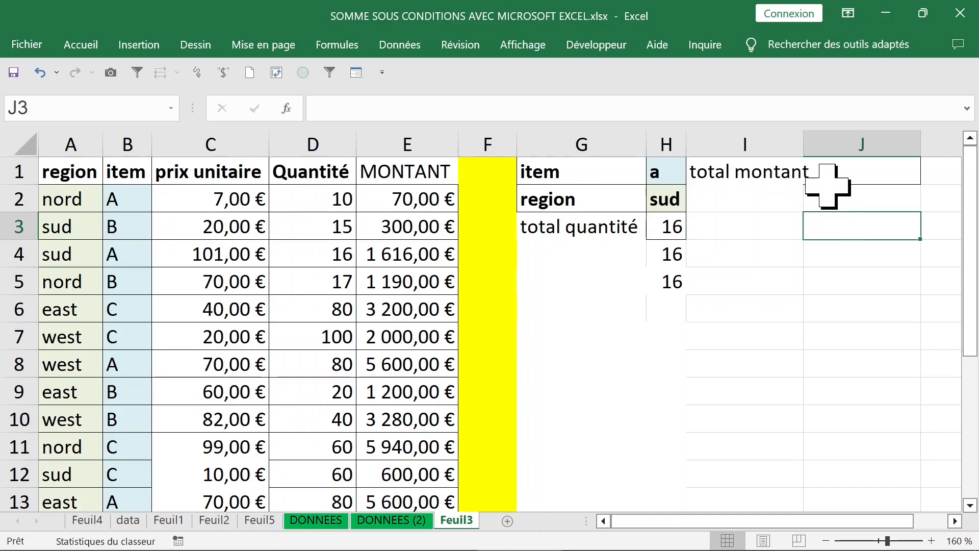
pyautogui.moveTo(805, 149); pyautogui.dragTo(815, 149)
# - Start a SOMMEPROD formula in J1 with its function arguments dialog, using the amount range E2:E13 as Matrice1
pyautogui.click(867, 173)
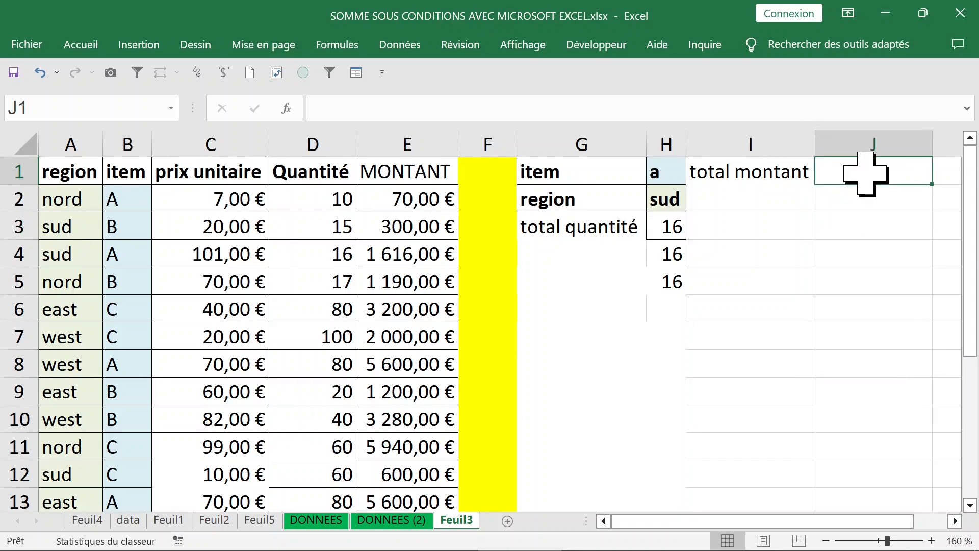
pyautogui.write('=so')
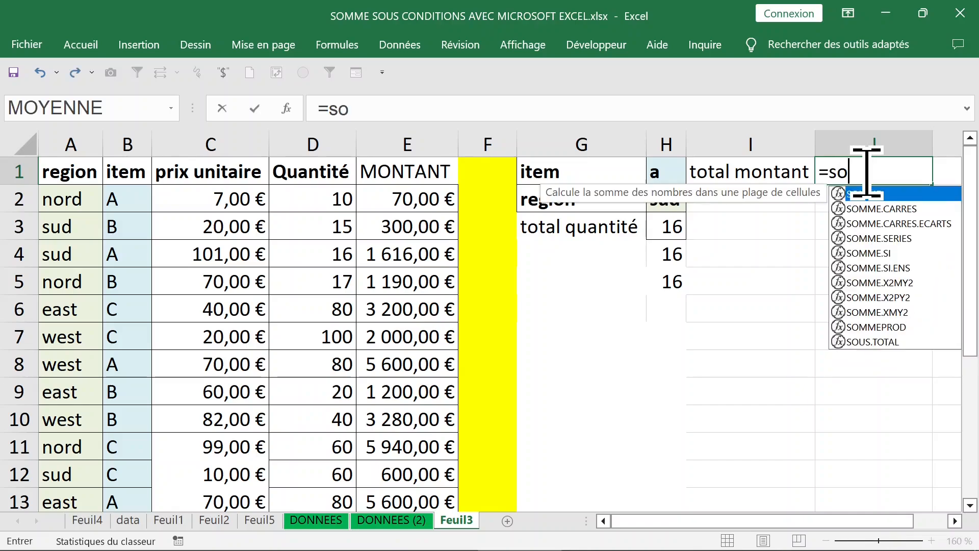
pyautogui.write('mmepr')
pyautogui.press('Tab')
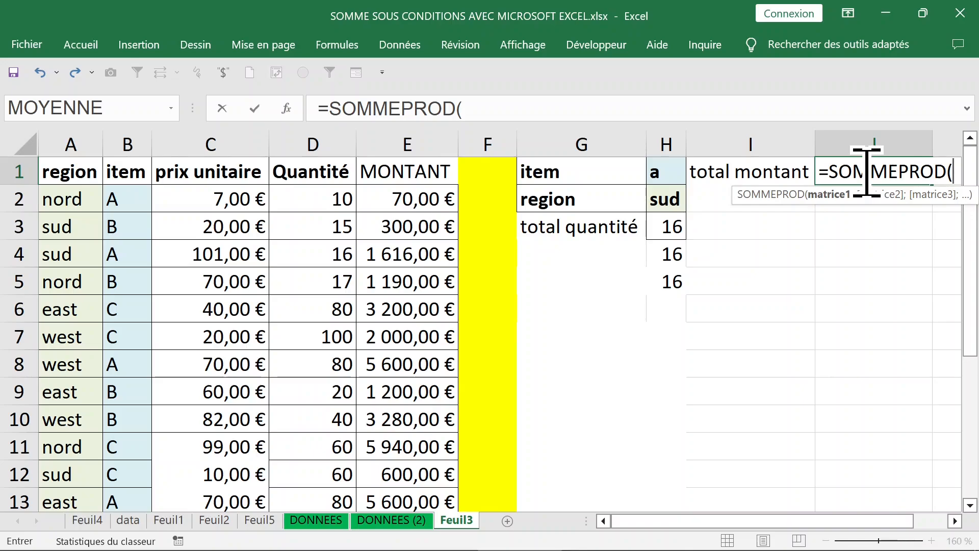
pyautogui.hotkey('ctrl', 'a')
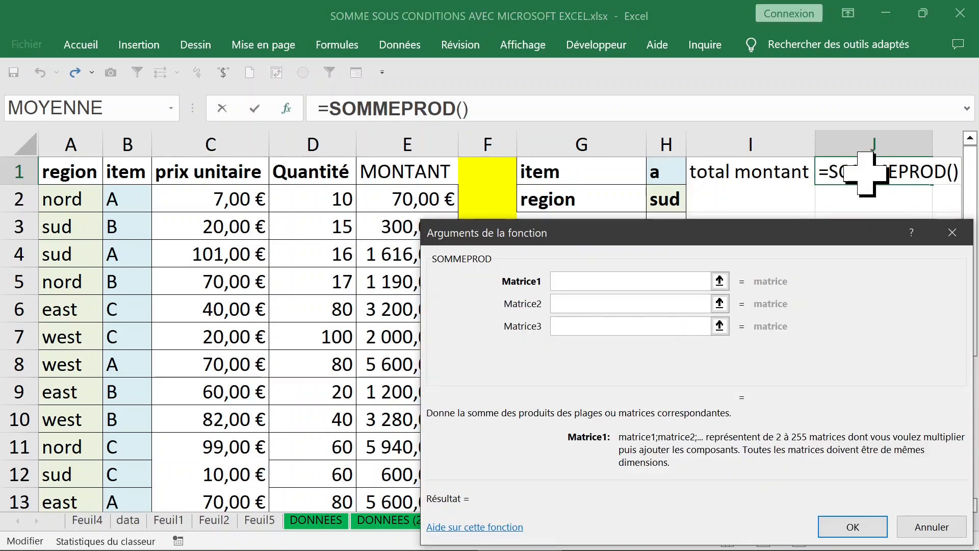
pyautogui.click(401, 196)
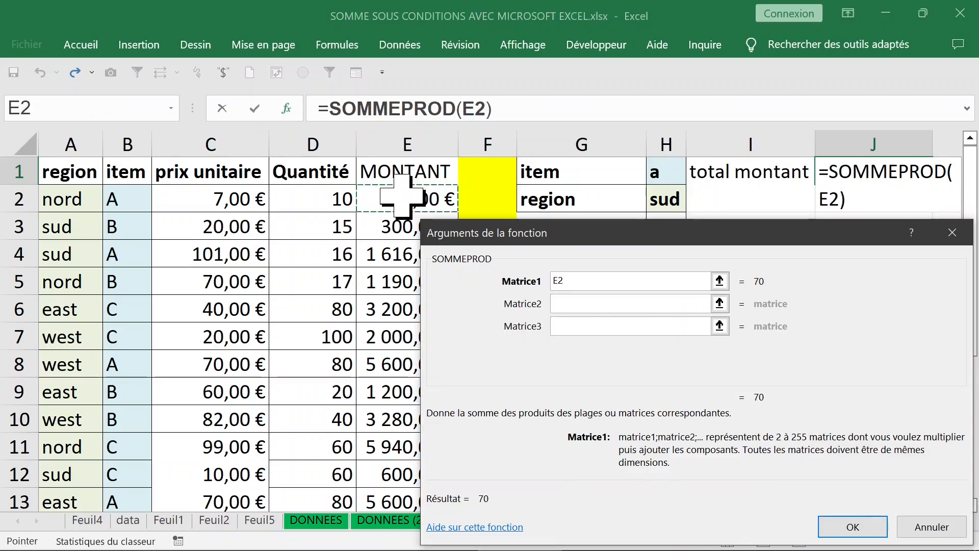
pyautogui.hotkey('ctrl', 'shift', 'Down')
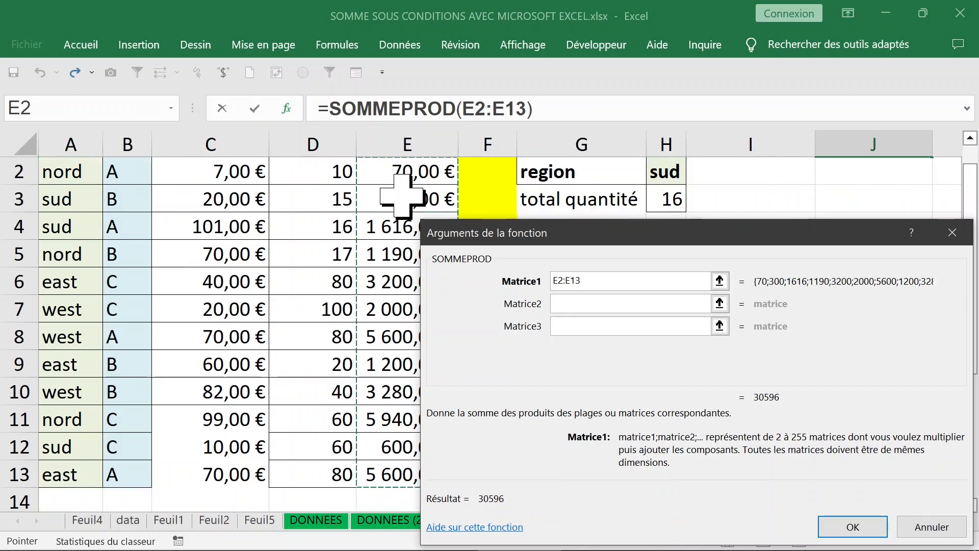
# - Set Matrice2 of the J1 SOMMEPROD formula to the region condition A2:A13=H2
pyautogui.click(572, 305)
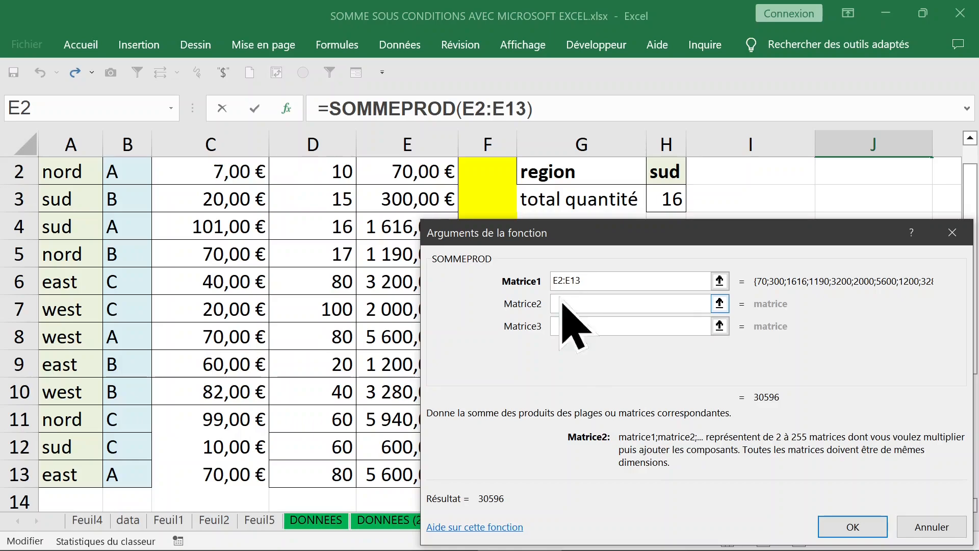
pyautogui.scroll(1, 263, 210)
pyautogui.click(69, 199)
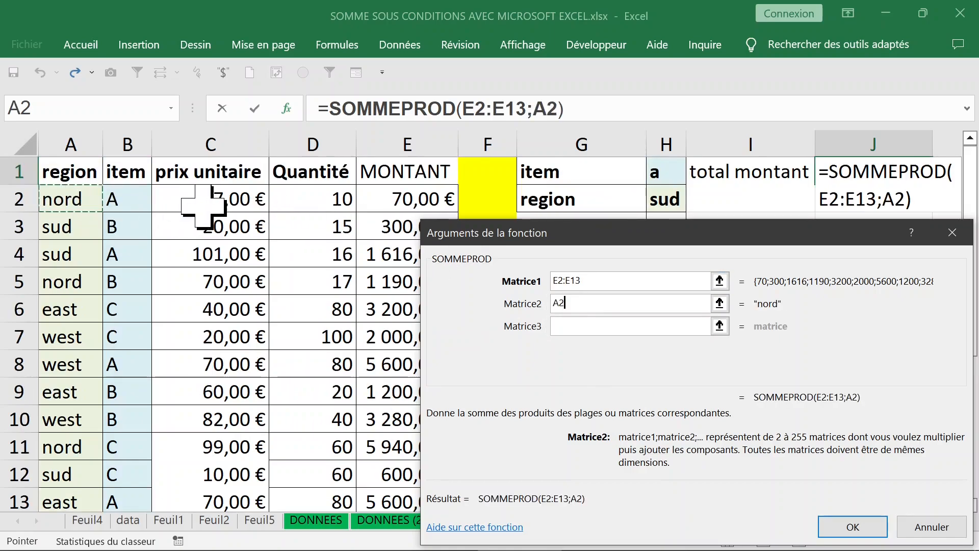
pyautogui.hotkey('ctrl', 'shift', 'Down')
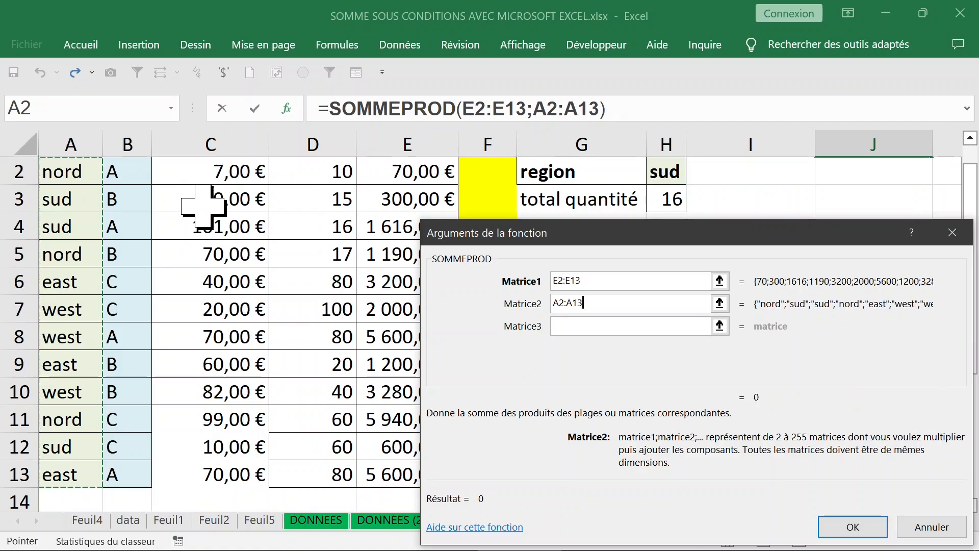
pyautogui.write('=')
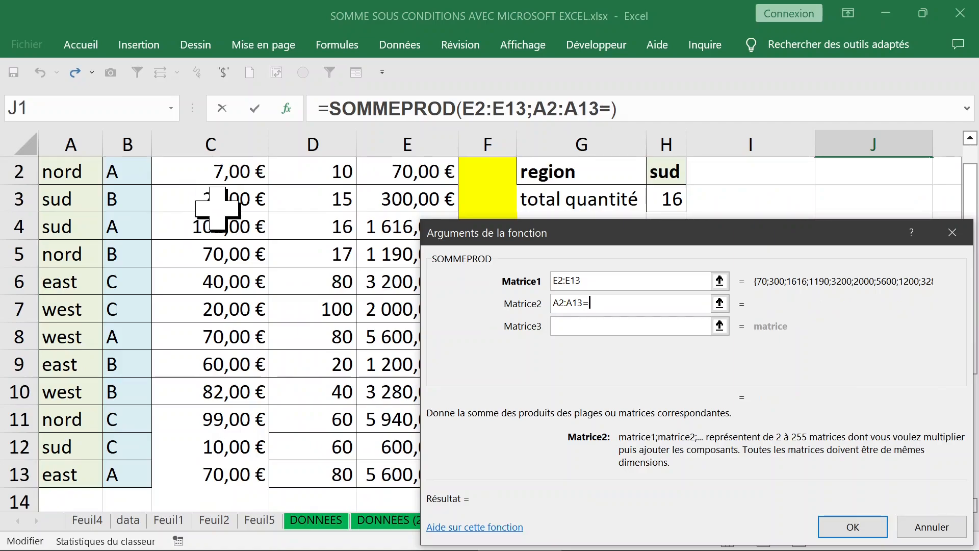
pyautogui.scroll(1, 292, 210)
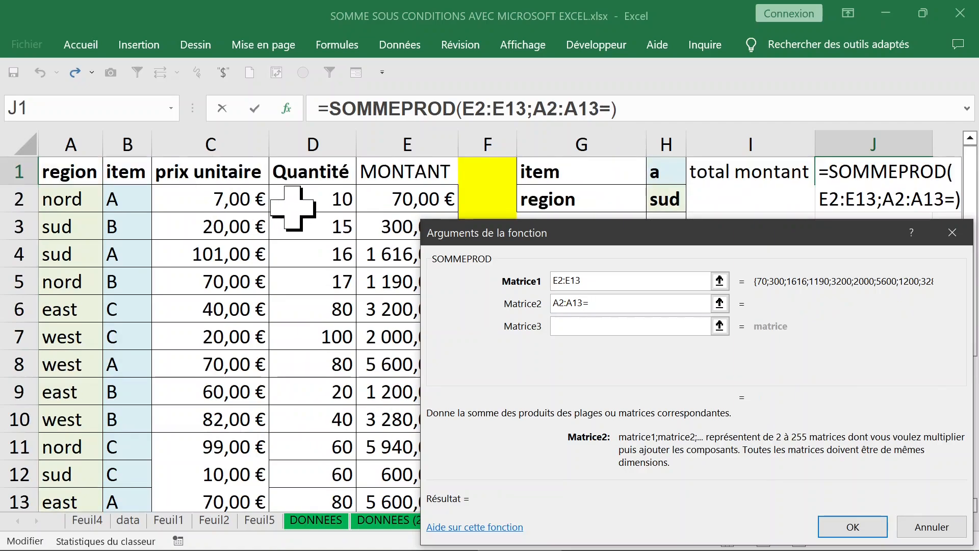
pyautogui.moveTo(668, 233); pyautogui.dragTo(686, 302)
pyautogui.click(666, 201)
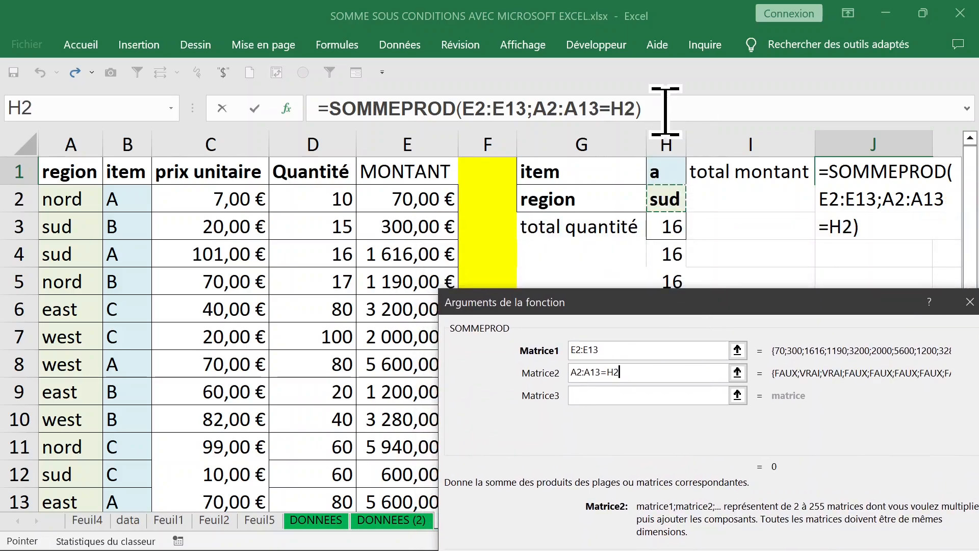
# - Set Matrice3 of the J1 SOMMEPROD formula to the item condition B2:B13=H1
pyautogui.click(581, 396)
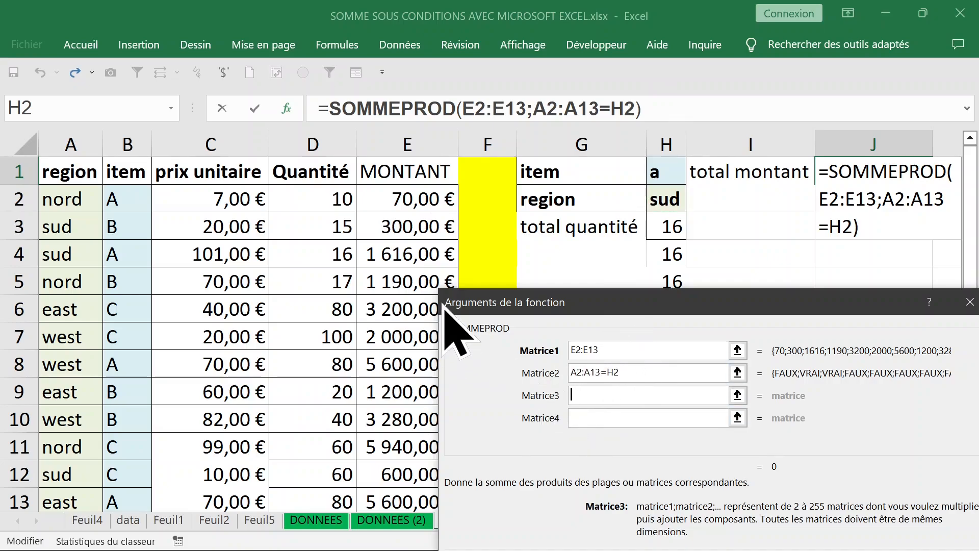
pyautogui.click(135, 198)
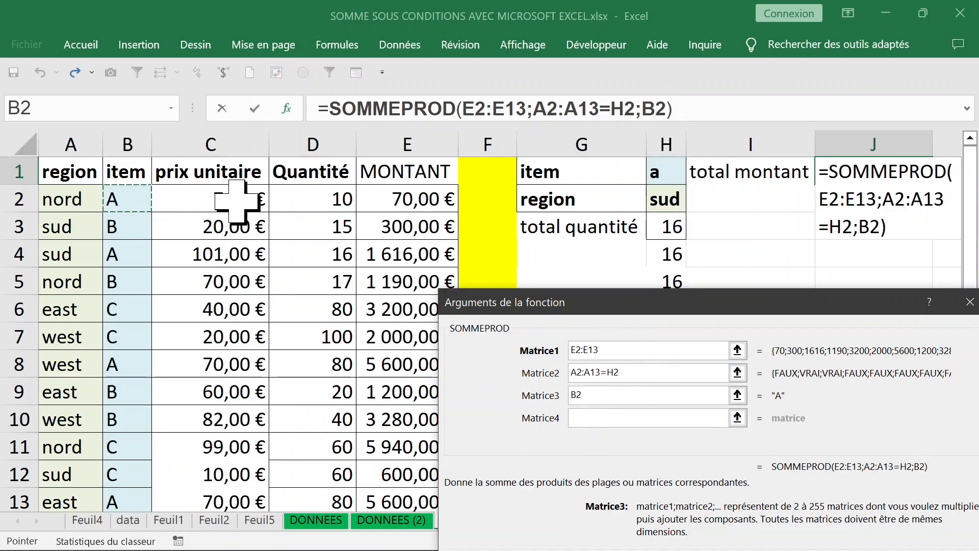
pyautogui.hotkey('ctrl', 'shift', 'Down')
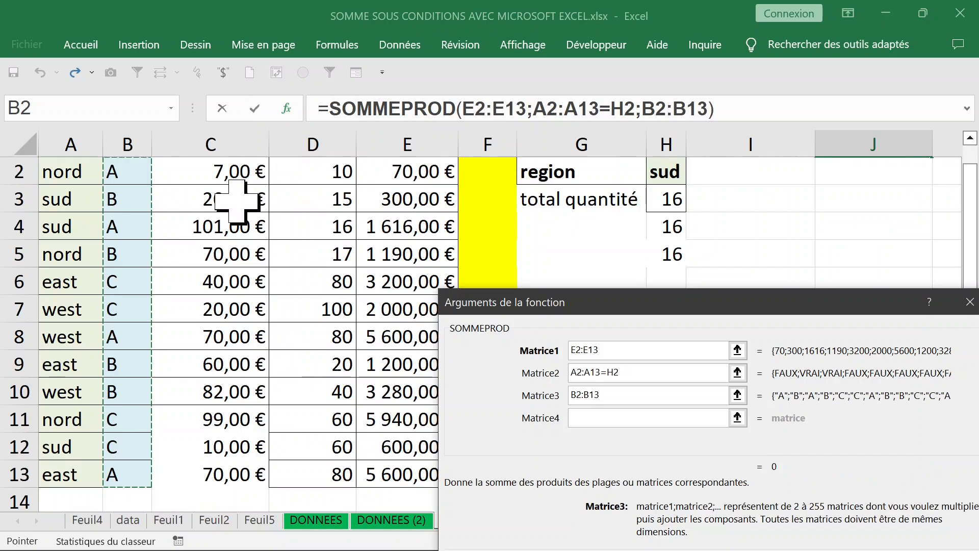
pyautogui.write('=')
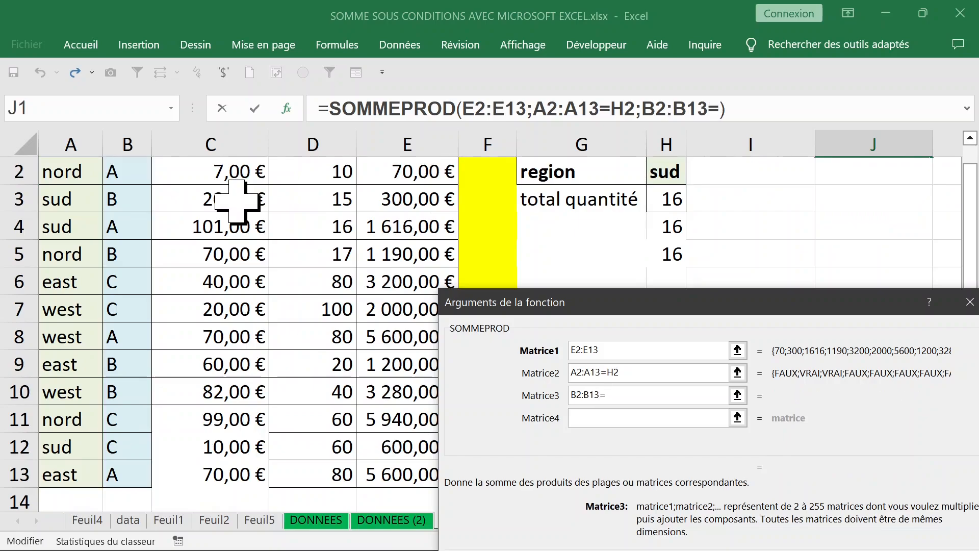
pyautogui.scroll(1, 658, 194)
pyautogui.click(661, 172)
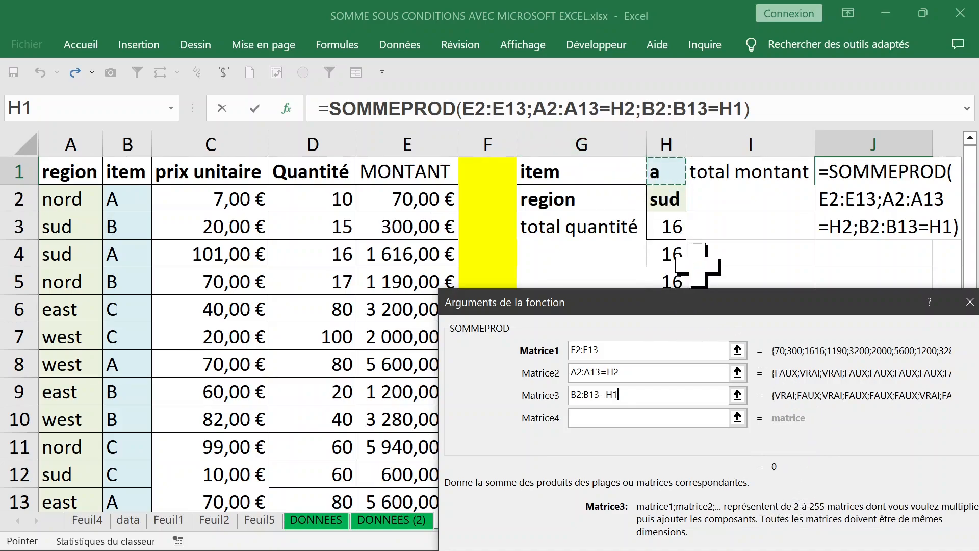
# - Change Matrice2 to 1*(A2:A13=H2) so the region condition is converted into numbers
pyautogui.click(572, 373)
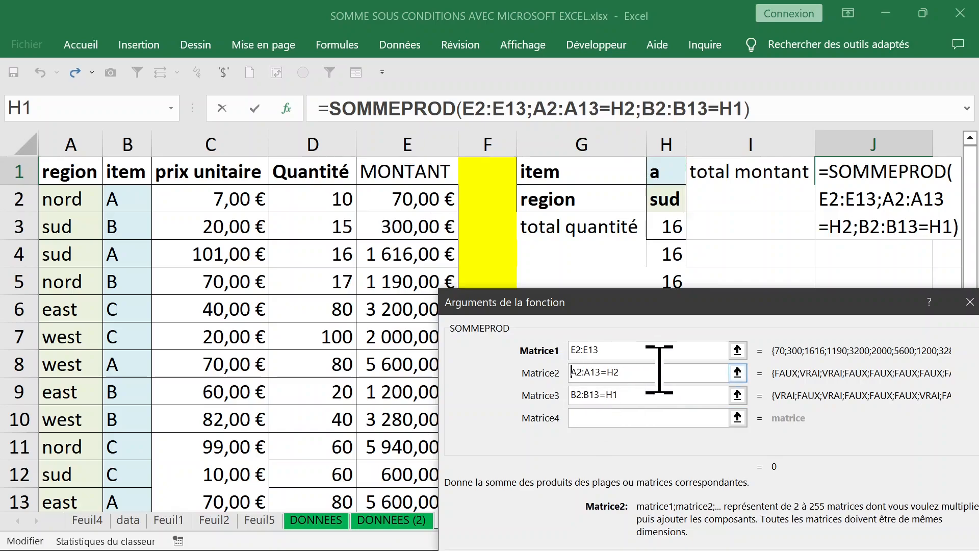
pyautogui.moveTo(665, 308); pyautogui.dragTo(483, 225)
pyautogui.write('1*')
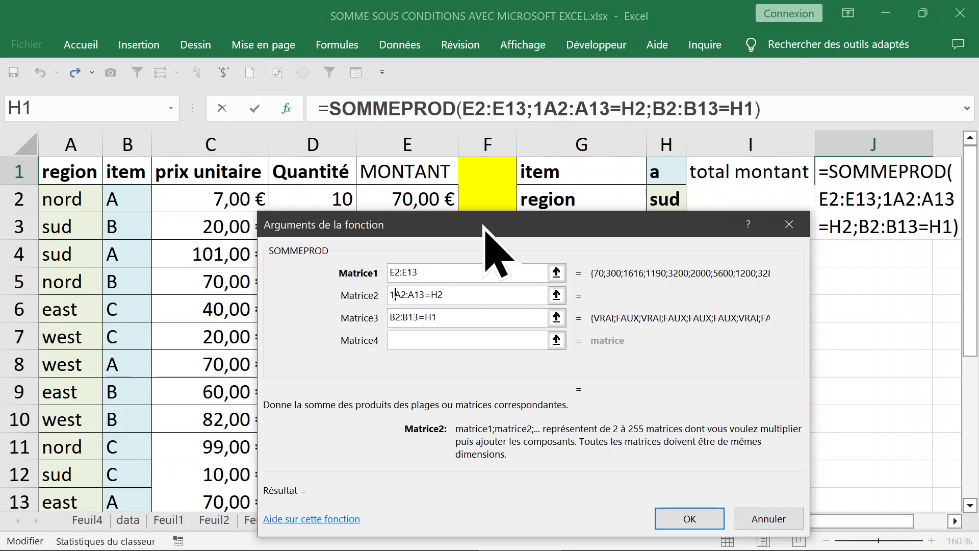
pyautogui.write('(')
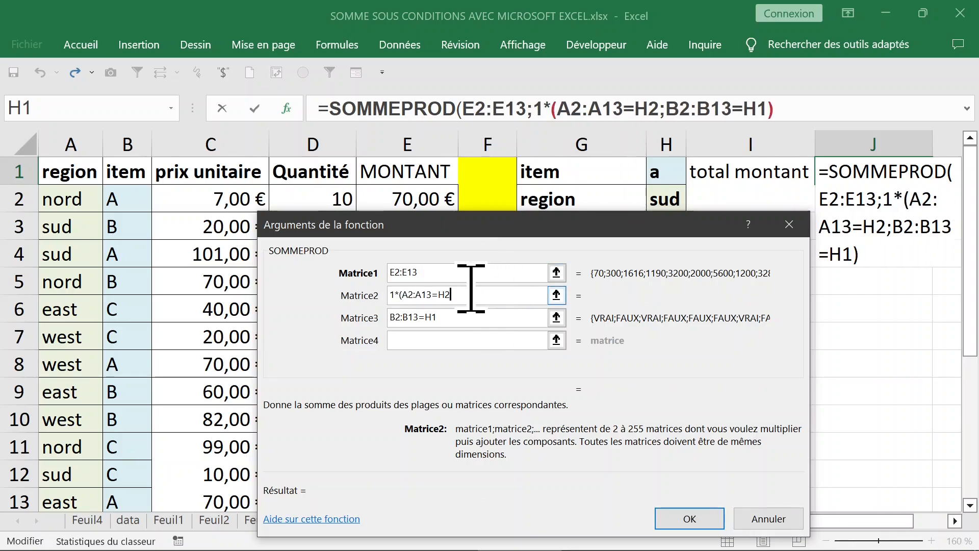
pyautogui.write(')')
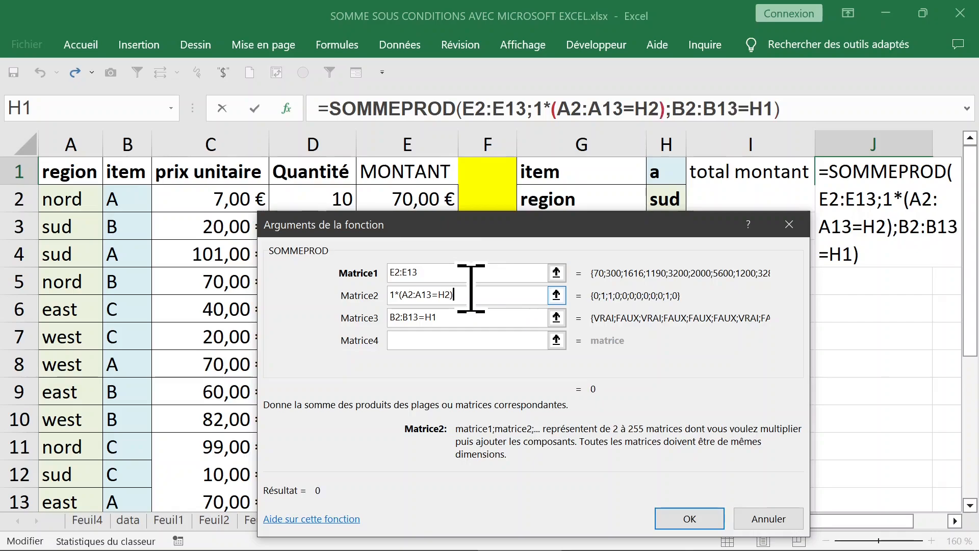
# - Change Matrice3 to 1*(B2:B13=H1) and validate the SOMMEPROD formula in J1
pyautogui.click(392, 316)
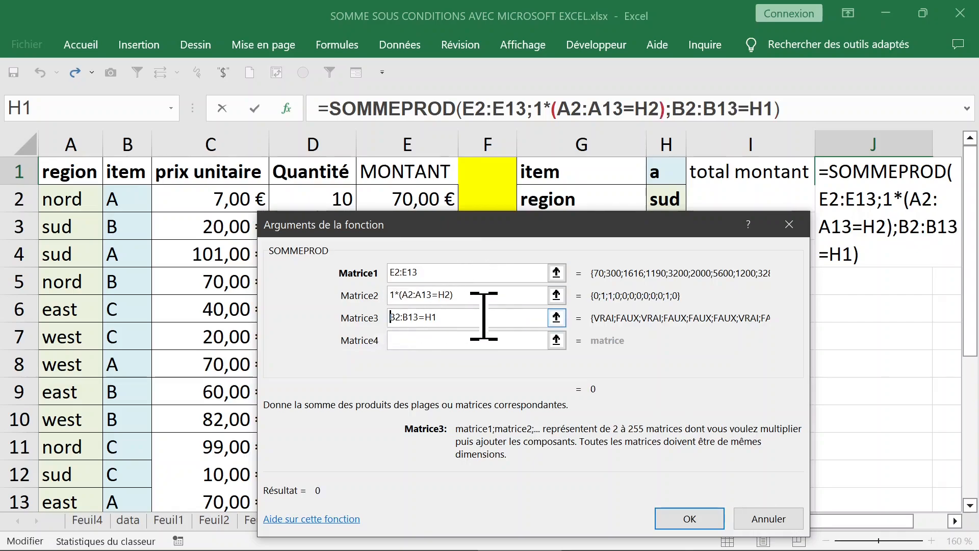
pyautogui.write('1*(')
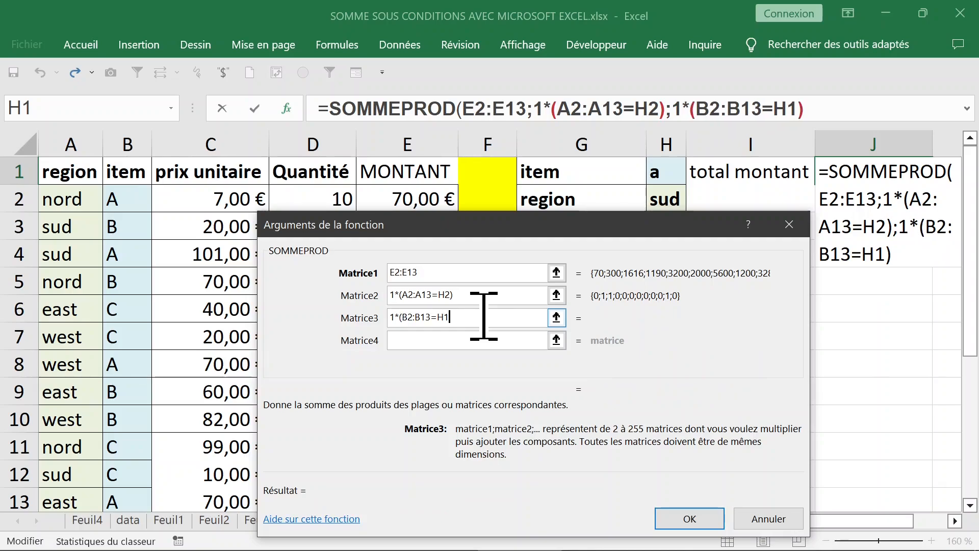
pyautogui.write(')')
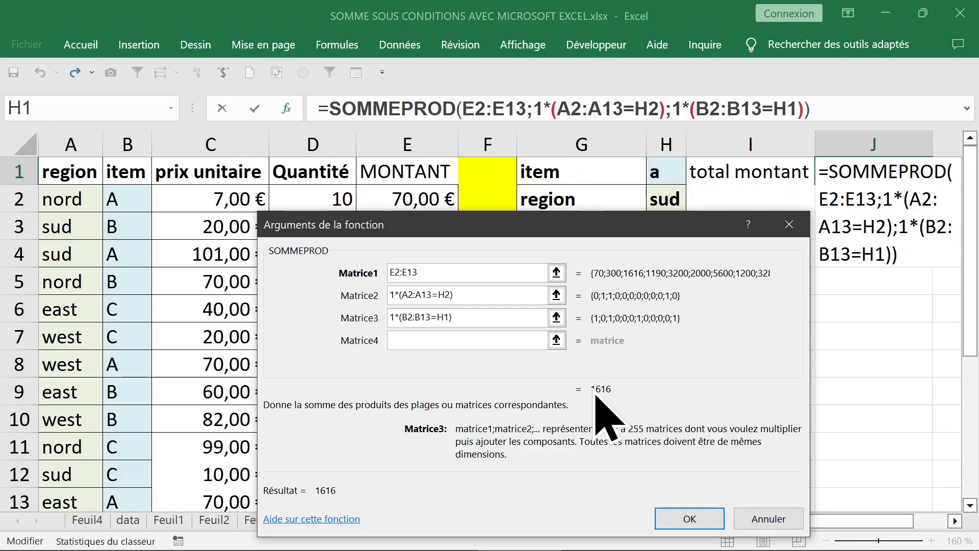
pyautogui.click(688, 519)
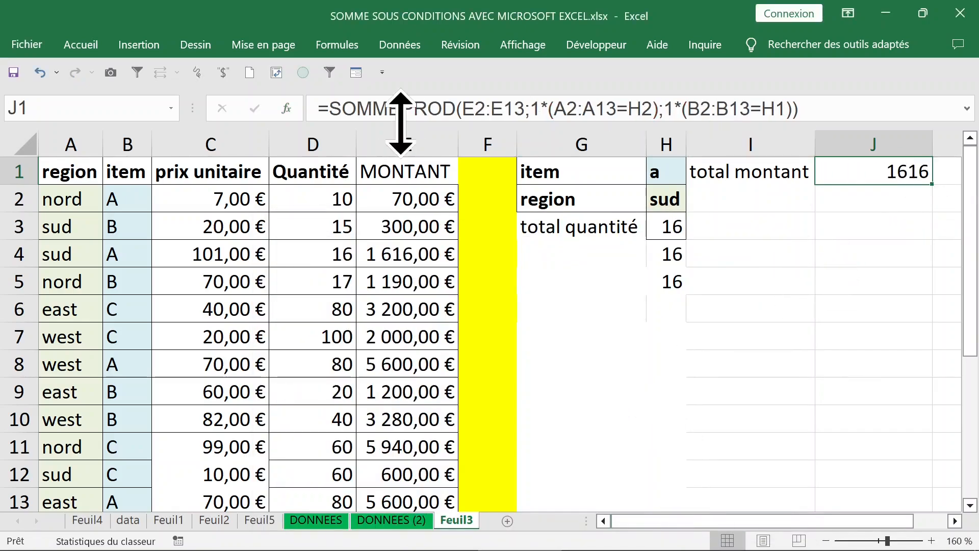
# - Copy the J1 formula text without its equals sign into J2 and reduce the height of the formula bar
pyautogui.moveTo(329, 109); pyautogui.dragTo(634, 186)
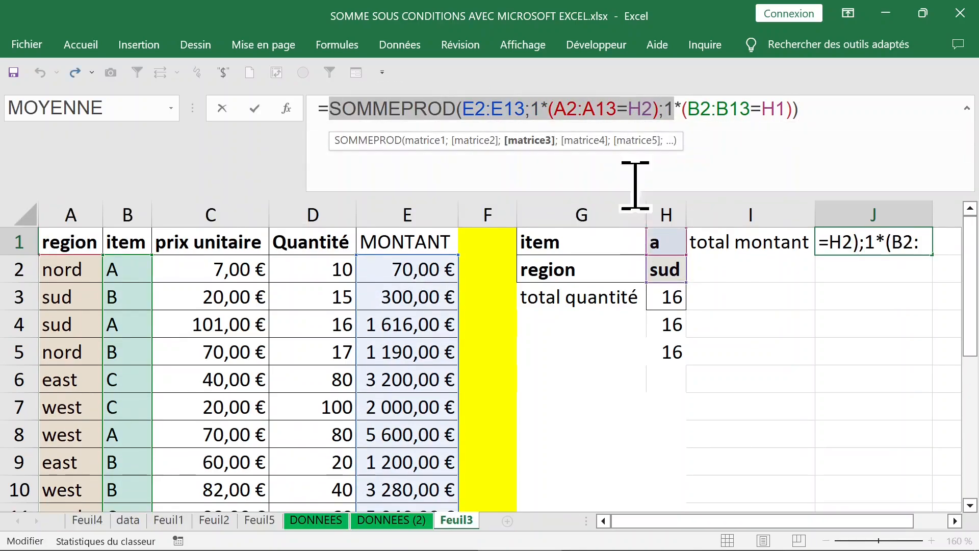
pyautogui.click(470, 102)
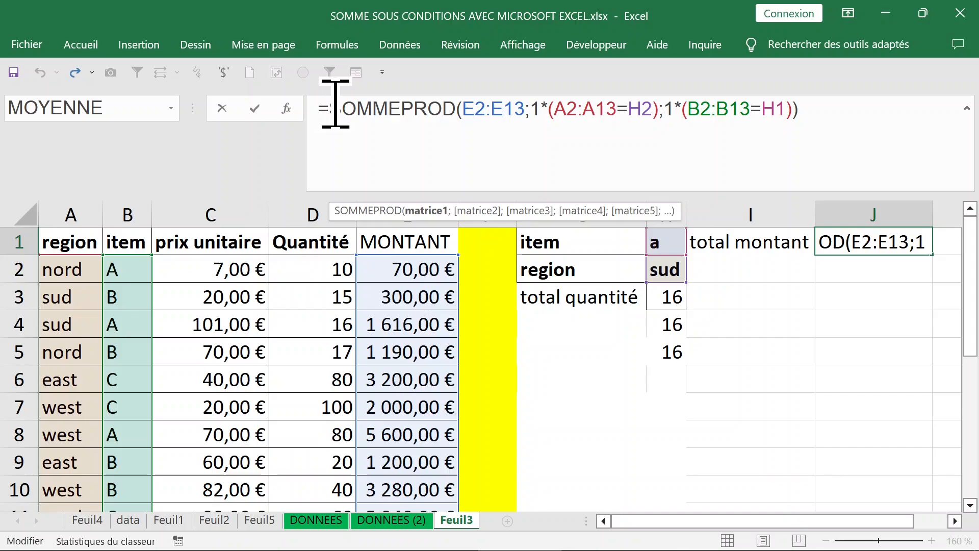
pyautogui.moveTo(329, 107); pyautogui.dragTo(863, 107)
pyautogui.hotkey('ctrl', 'c')
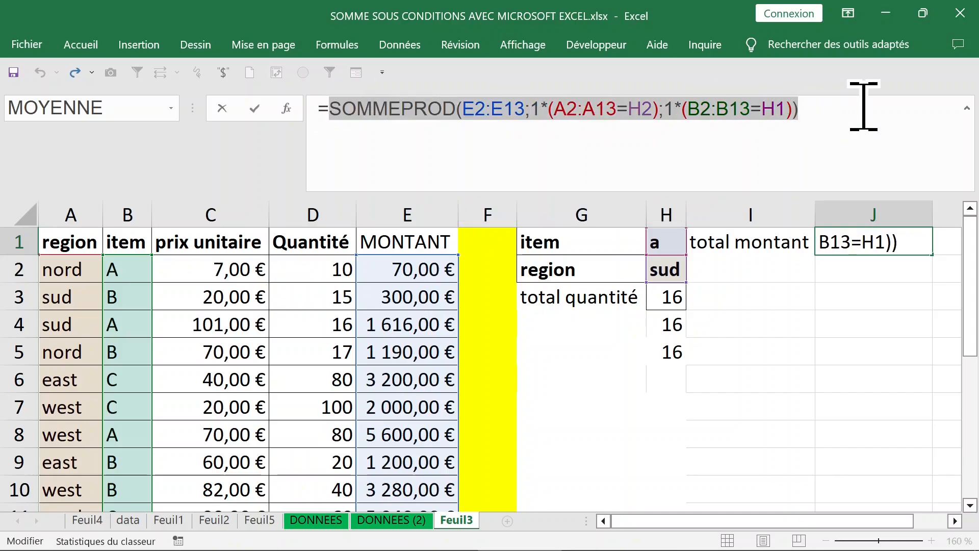
pyautogui.hotkey('ctrl', 'Return')
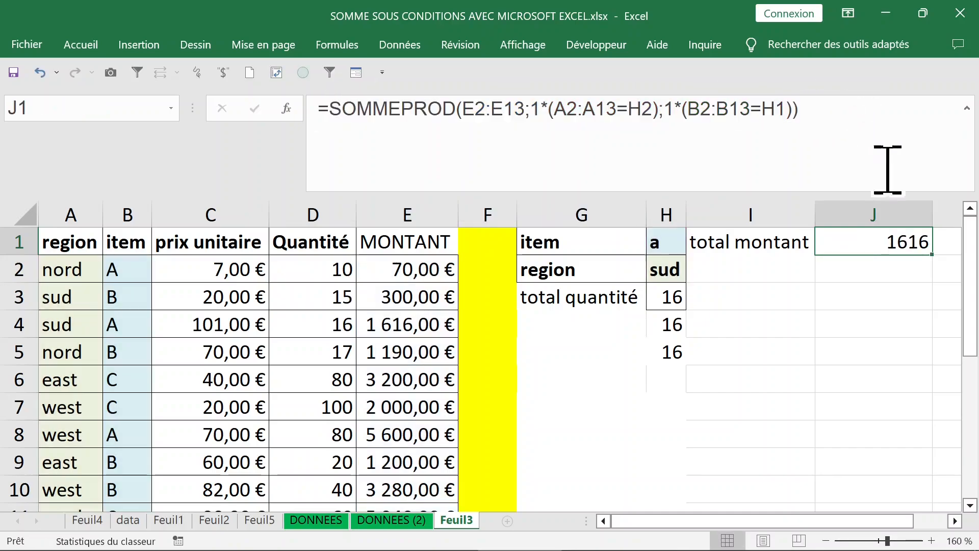
pyautogui.click(867, 269)
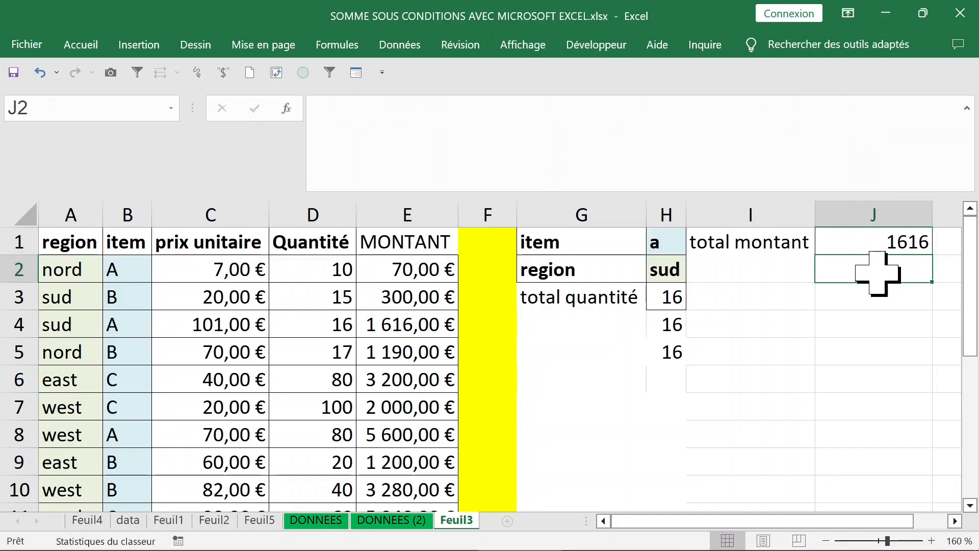
pyautogui.hotkey('ctrl', 'v')
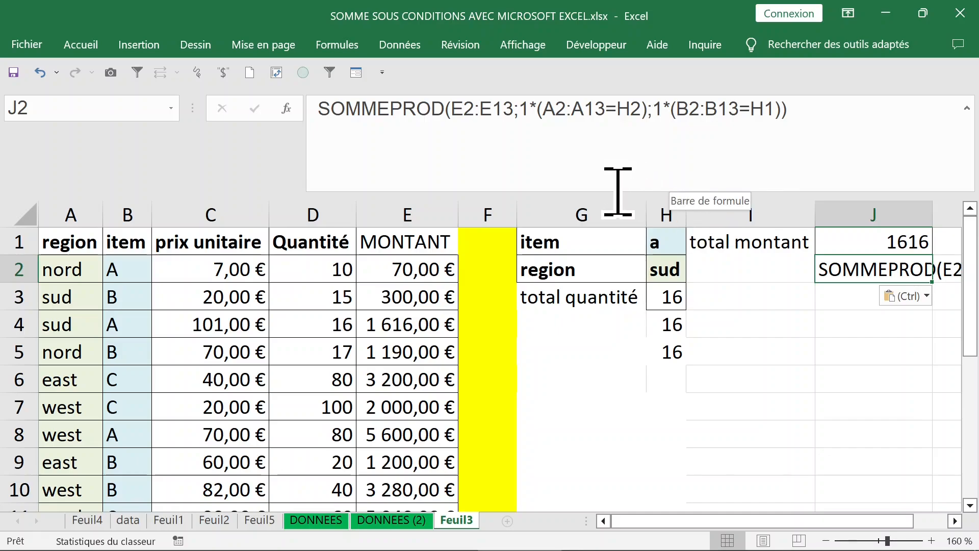
pyautogui.moveTo(617, 194); pyautogui.dragTo(625, 154)
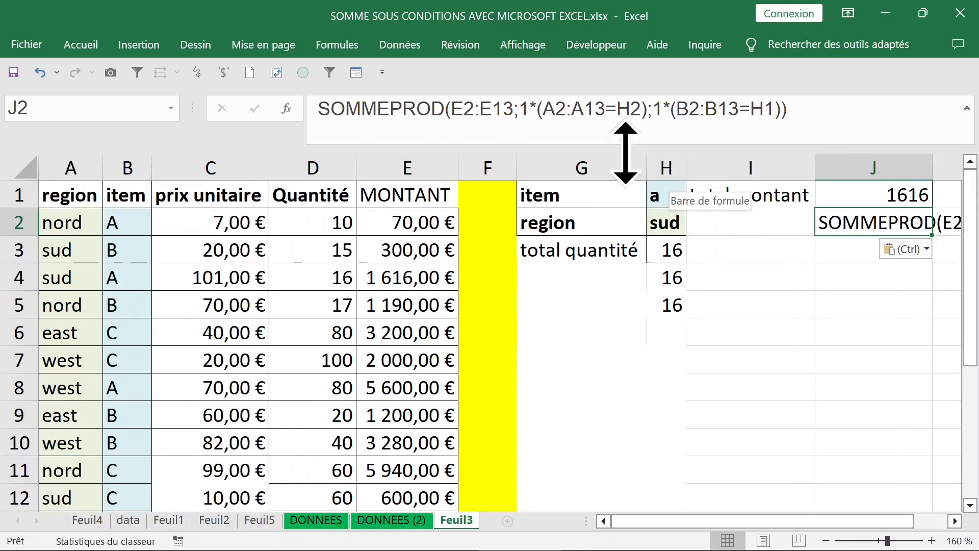
# - Replace 1* with 0+ before both conditions in J2 and enter it as the formula =SOMMEPROD(E2:E13;0+(A2:A13=H2);0+(B2:B13=H1))
pyautogui.click(535, 109)
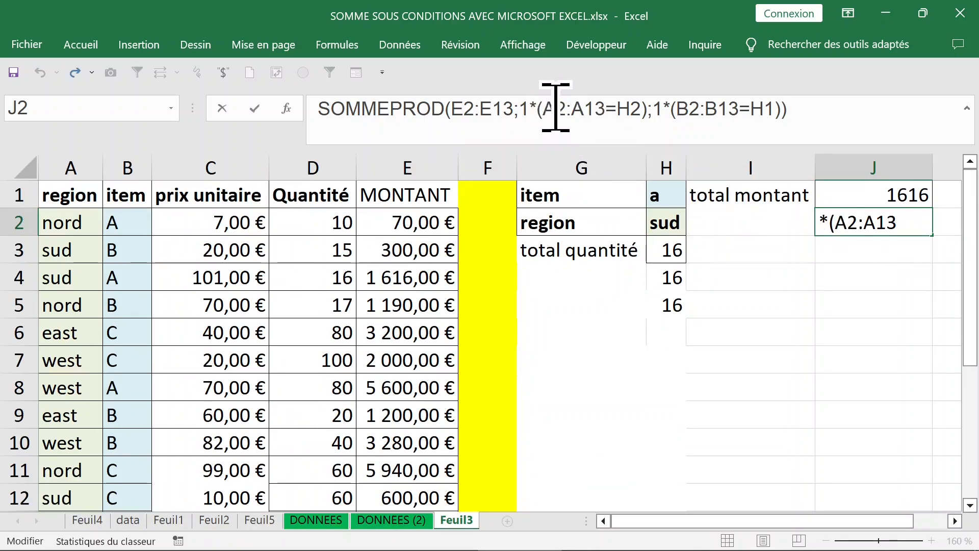
pyautogui.press('BackSpace')
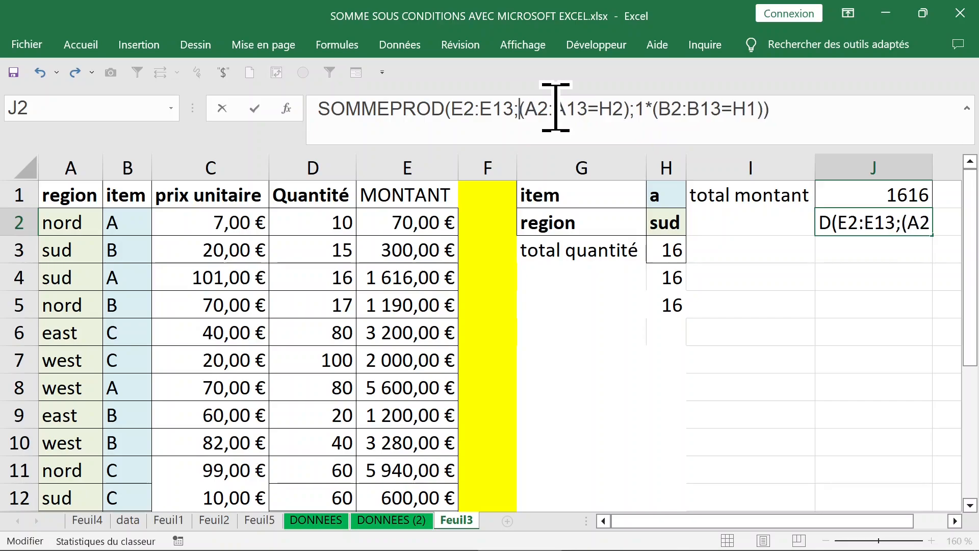
pyautogui.write('0+')
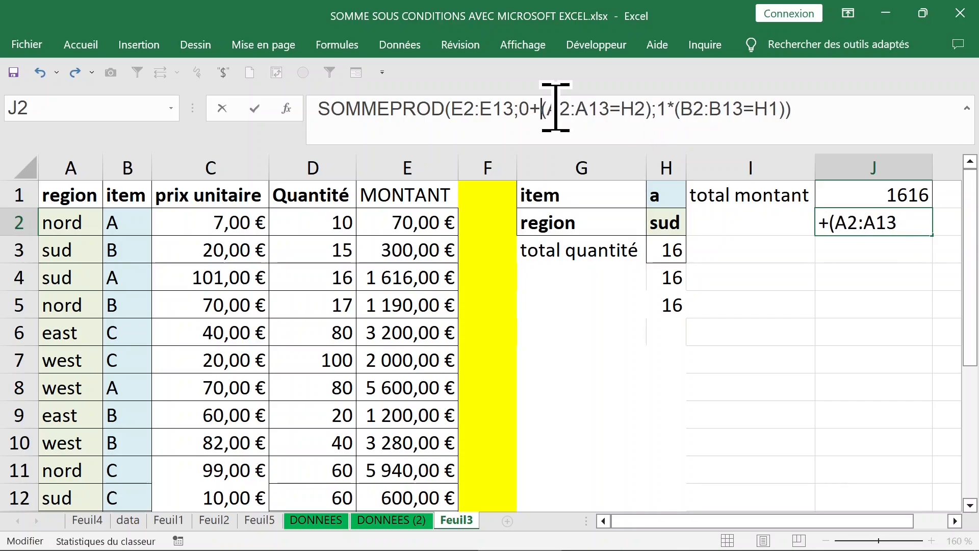
pyautogui.click(678, 107)
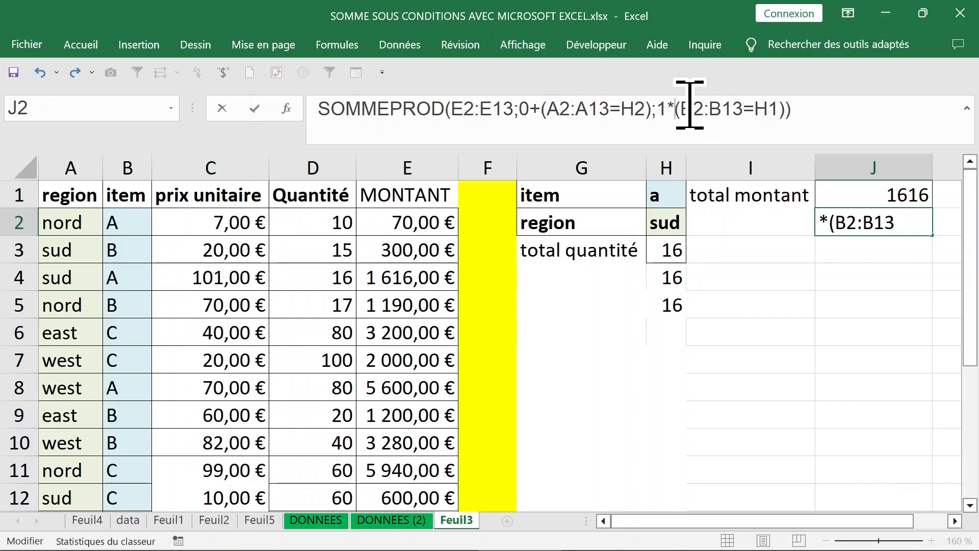
pyautogui.press('BackSpace')
pyautogui.press('BackSpace')
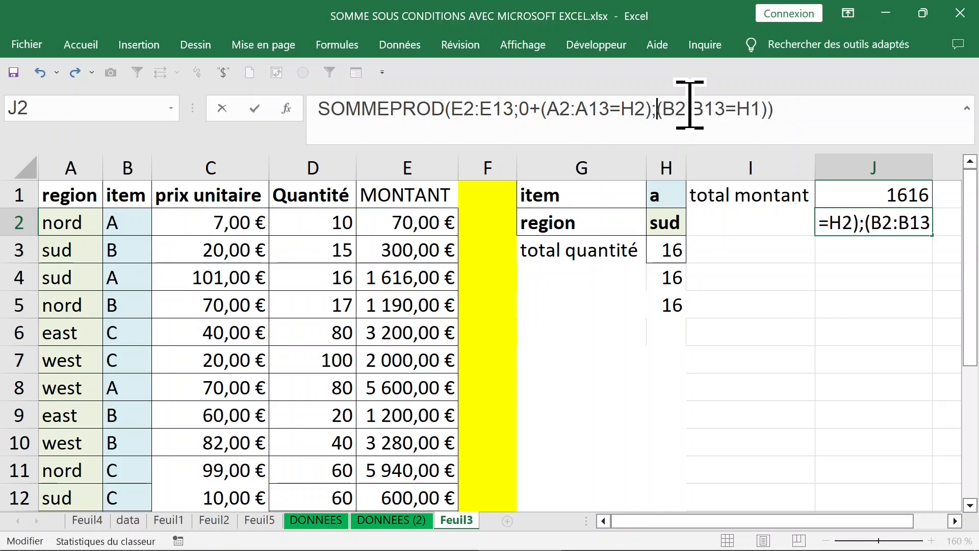
pyautogui.write('0+')
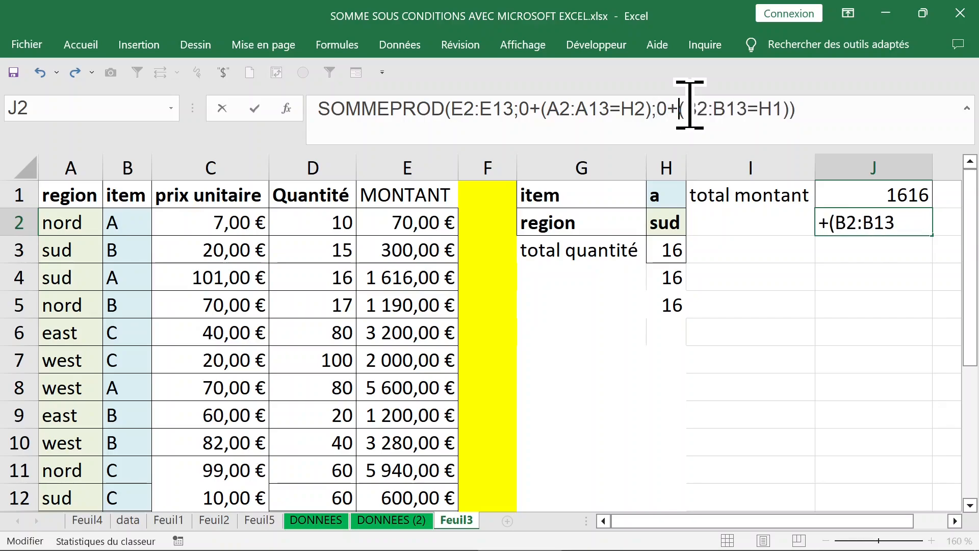
pyautogui.click(318, 108)
pyautogui.write('=')
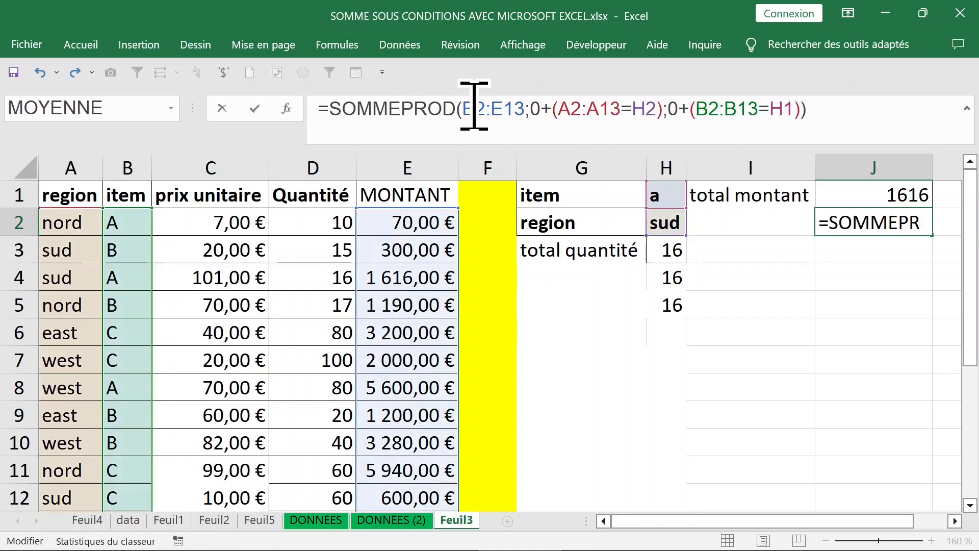
pyautogui.press('Return')
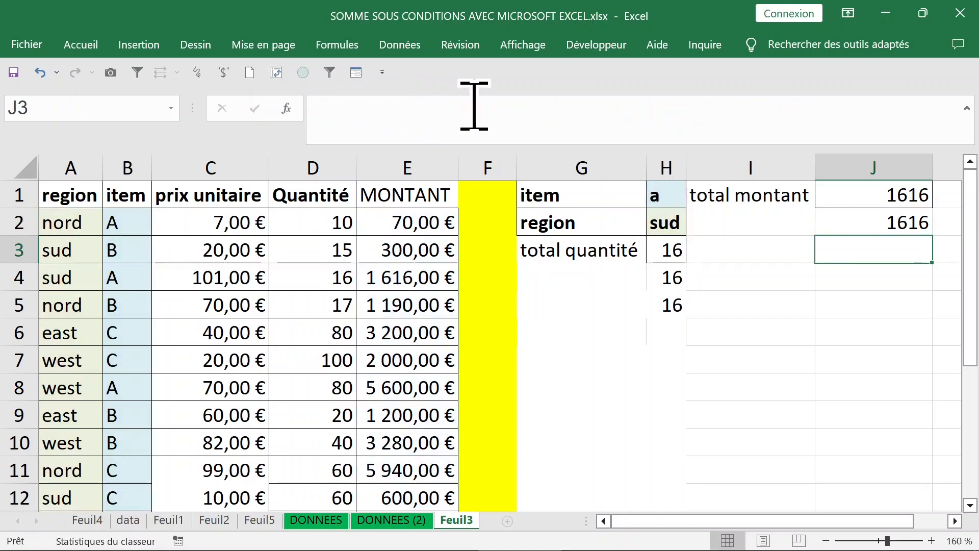
# - Paste the copied SOMMEPROD formula text into J3 and replace 1* with -- before both the region and item conditions
pyautogui.write('SOMMEPROD(E2:E13;1*(A2:A13=H2);1*(B2:B13=H1))')
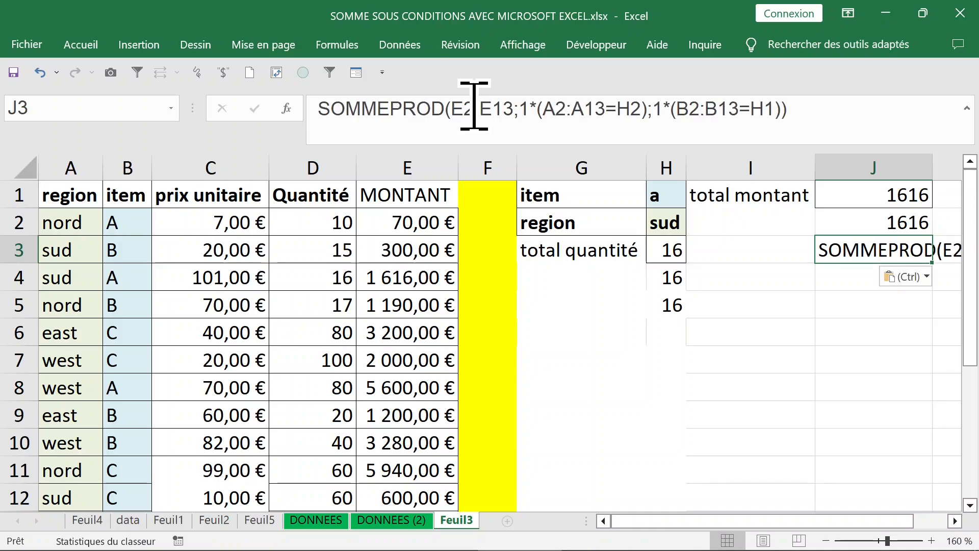
pyautogui.click(518, 108)
pyautogui.write('--')
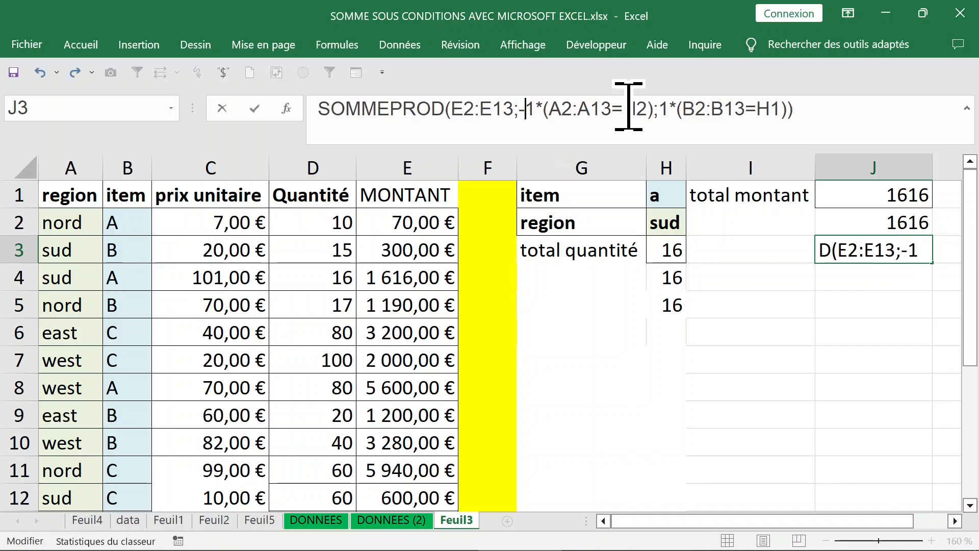
pyautogui.press('Delete')
pyautogui.press('Delete')
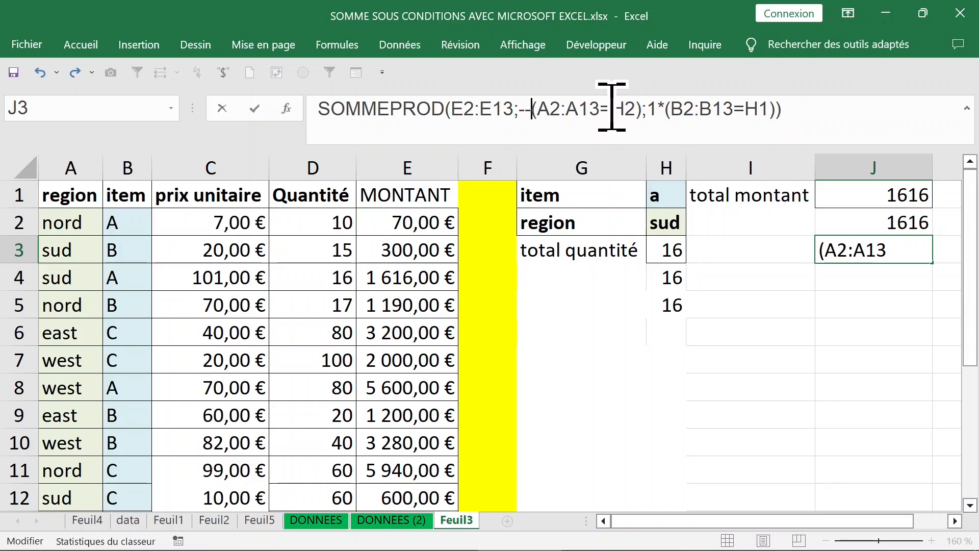
pyautogui.click(650, 109)
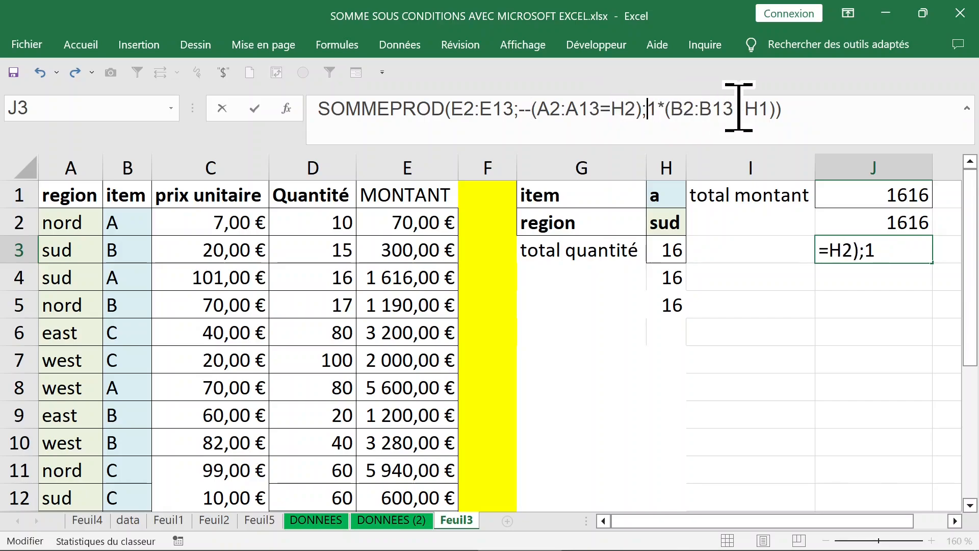
pyautogui.write('--')
pyautogui.press('Delete')
pyautogui.press('Delete')
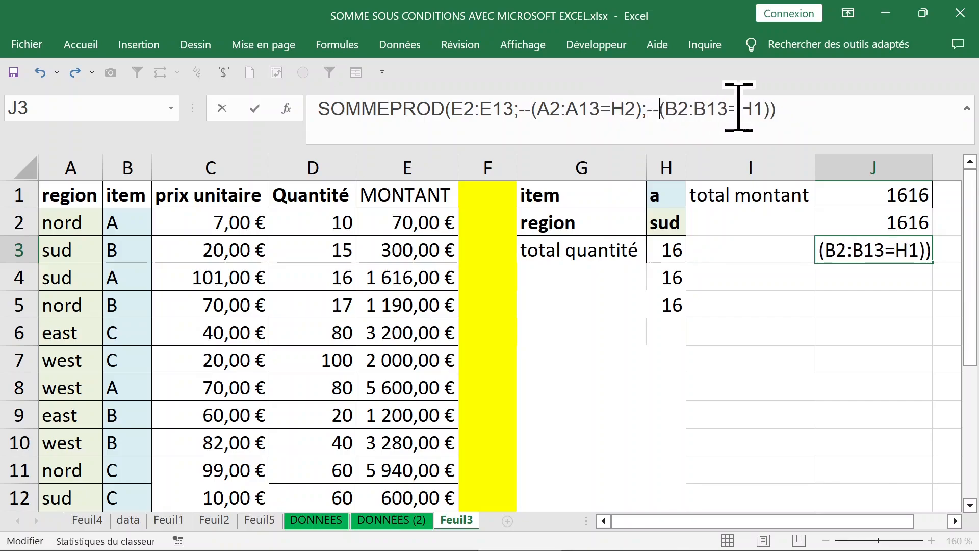
# - Add the equals sign to the J3 text and enter it as =SOMMEPROD(E2:E13;--(A2:A13=H2);--(B2:B13=H1))
pyautogui.click(315, 108)
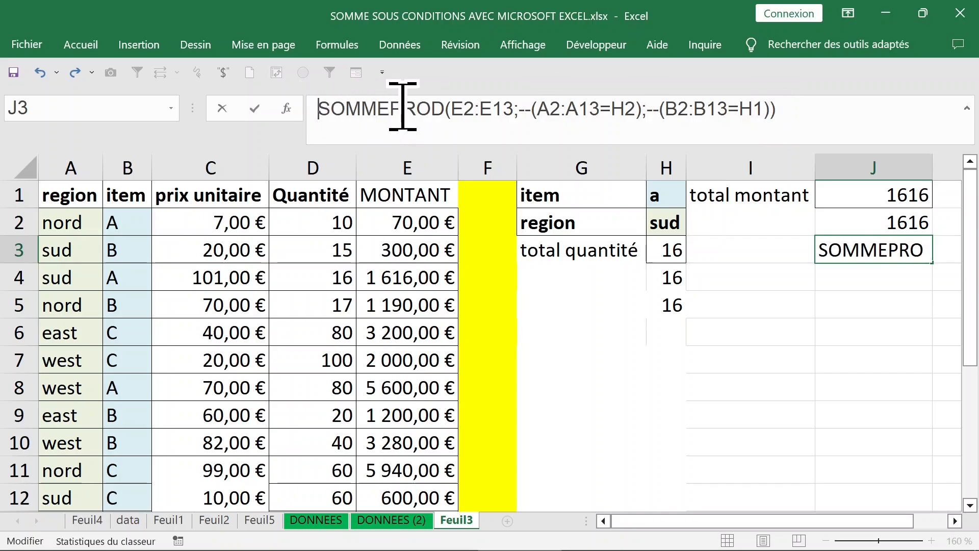
pyautogui.write('=')
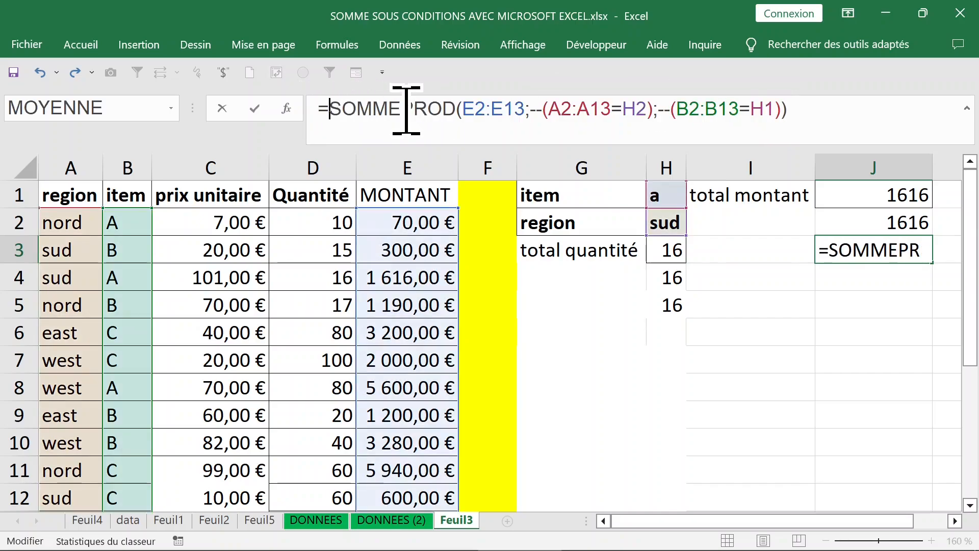
pyautogui.moveTo(462, 106); pyautogui.dragTo(523, 107)
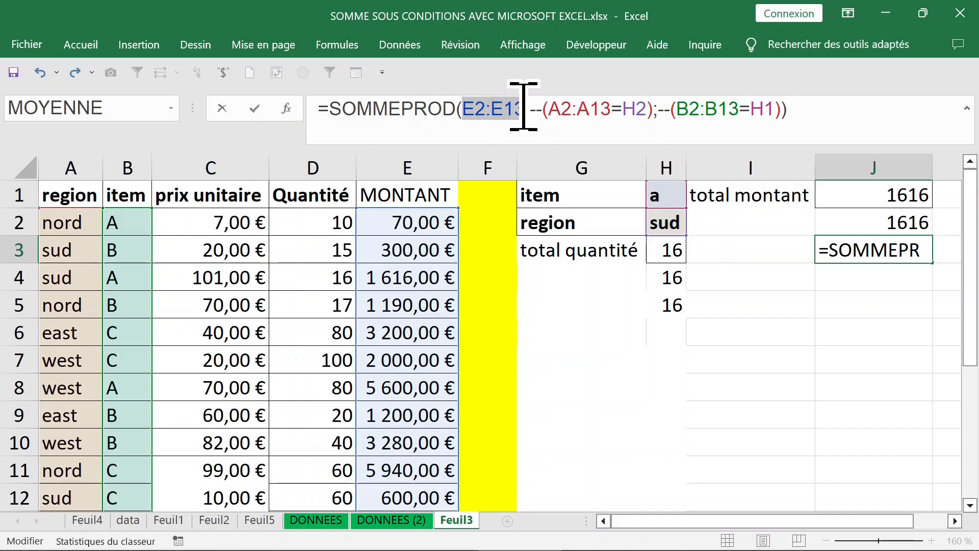
pyautogui.click(530, 107)
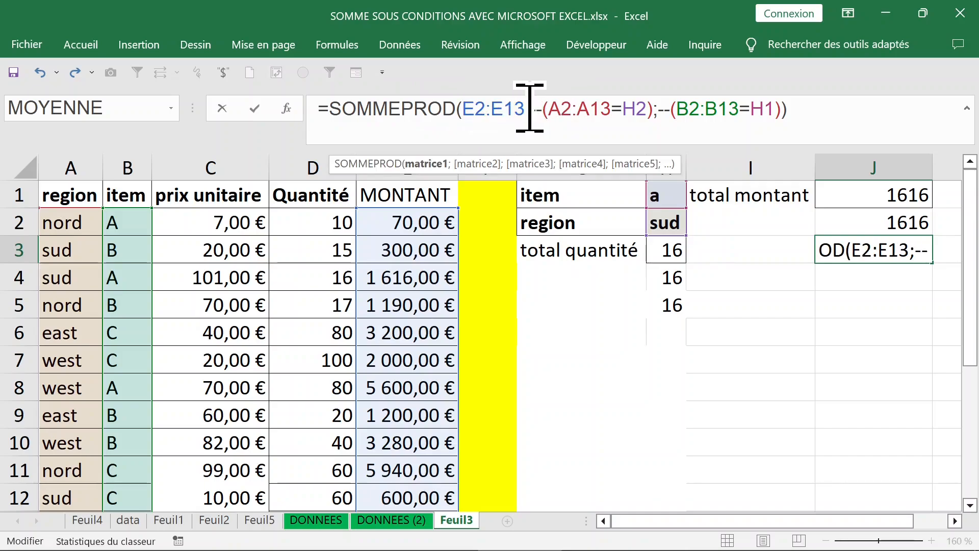
pyautogui.moveTo(529, 107); pyautogui.dragTo(647, 107)
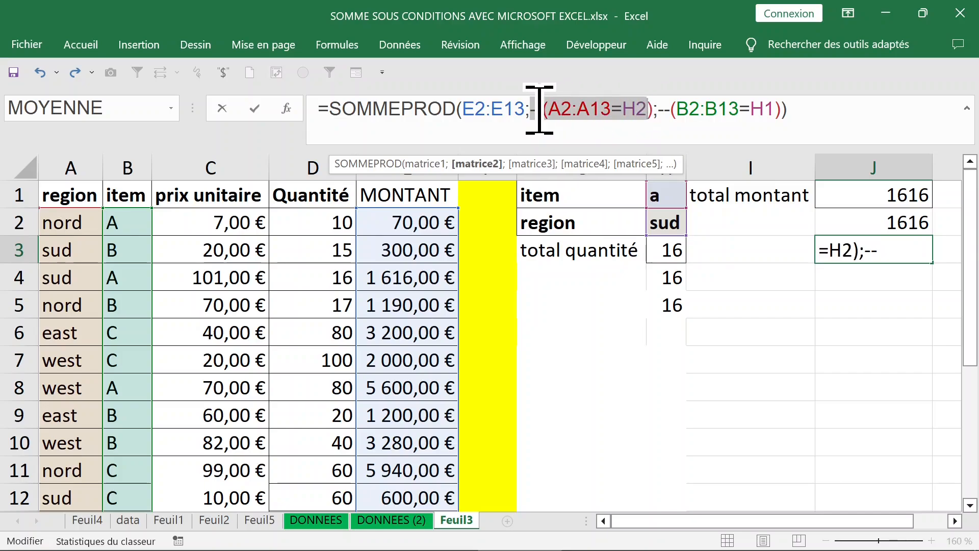
pyautogui.press('Return')
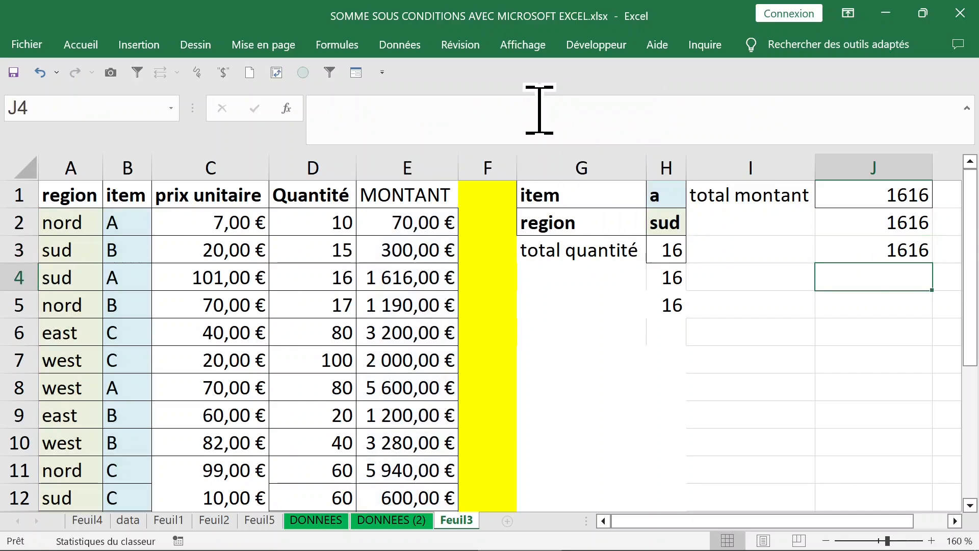
# - Paste the copied SOMMEPROD formula text into J4 and review the formula variants in J1, J2 and J3
pyautogui.write('SOMMEPROD(E2:E13;1*(A2:A13=H2);1*(B2:B13=H1))')
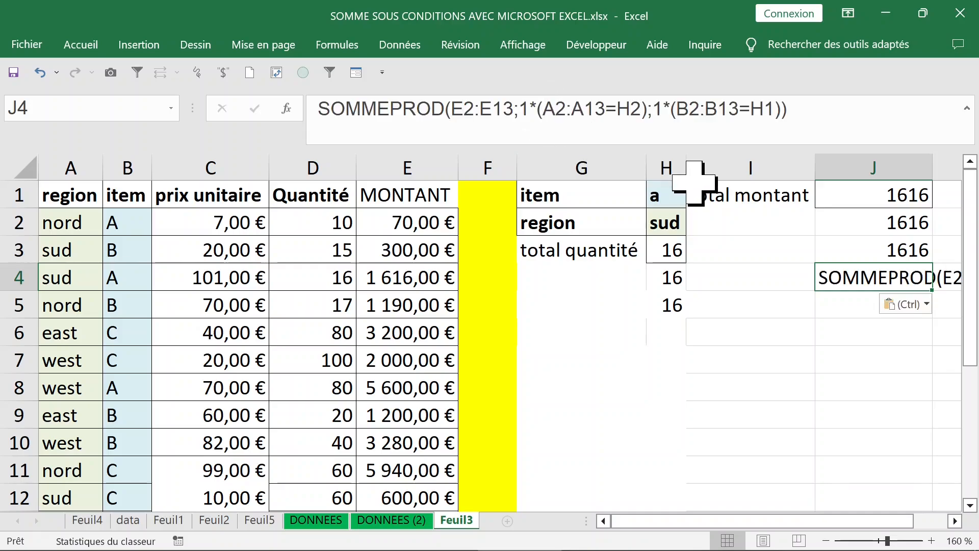
pyautogui.click(887, 197)
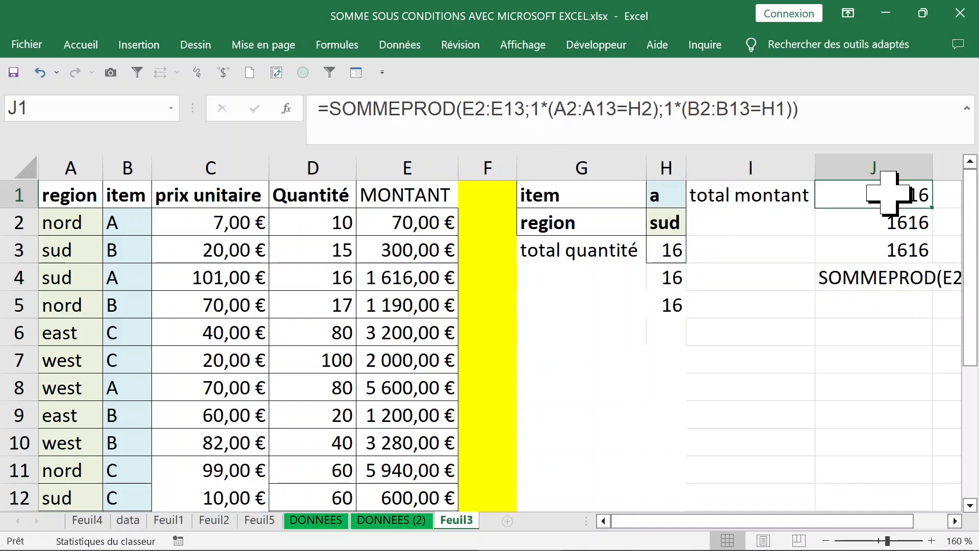
pyautogui.click(882, 218)
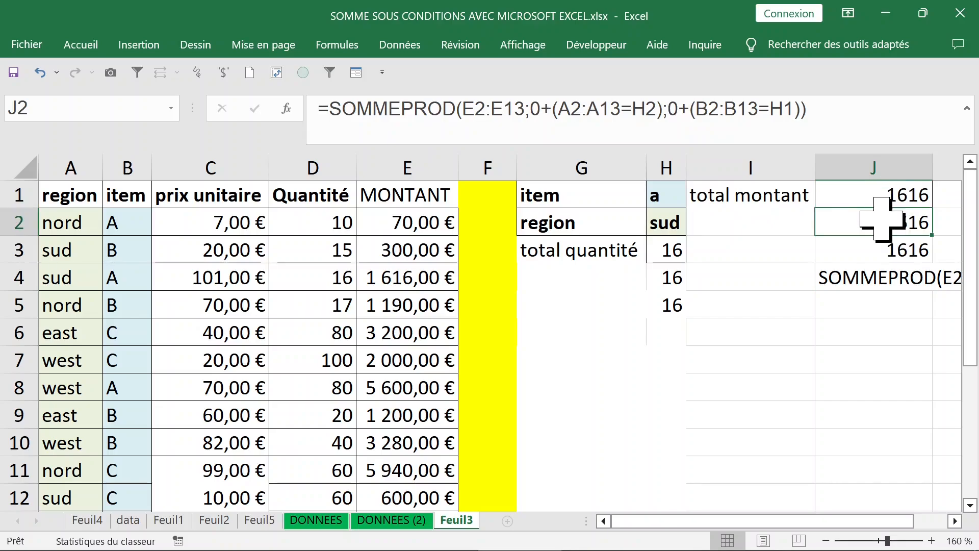
pyautogui.click(880, 250)
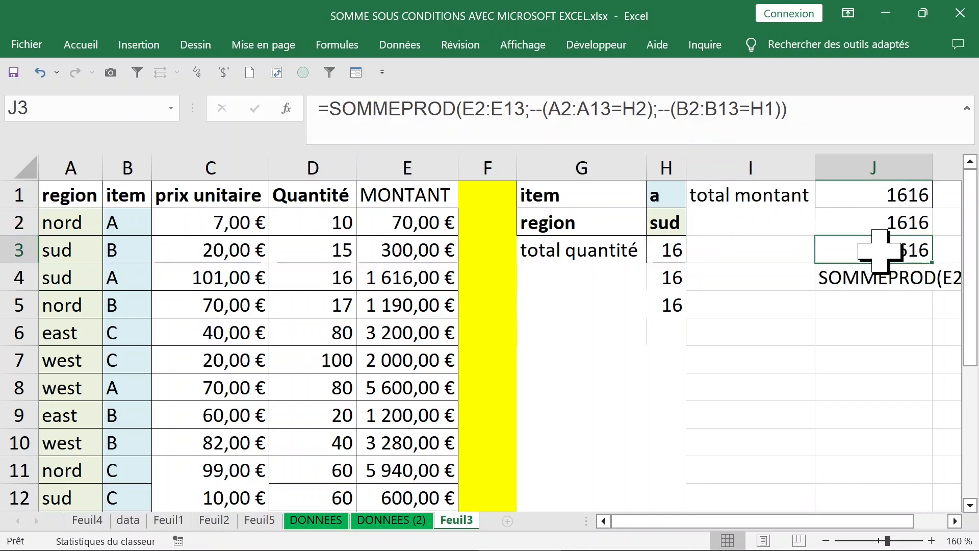
pyautogui.click(883, 277)
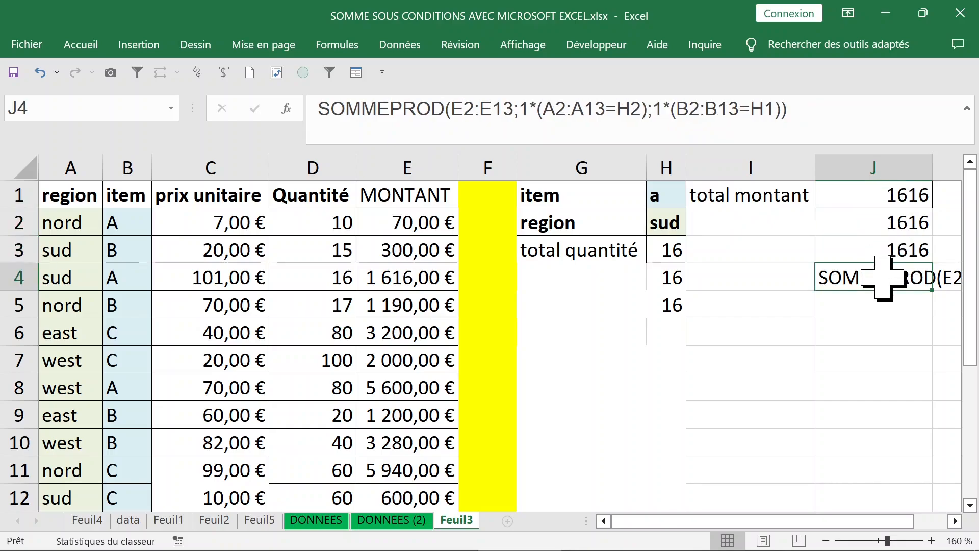
# - Rewrite the J4 text as a single product of bracketed arrays, SOMMEPROD((E2:E13)*(A2:A13=H2)*(B2:B13=H1)), replacing the semicolons and 1 factors
pyautogui.click(515, 107)
pyautogui.write(')')
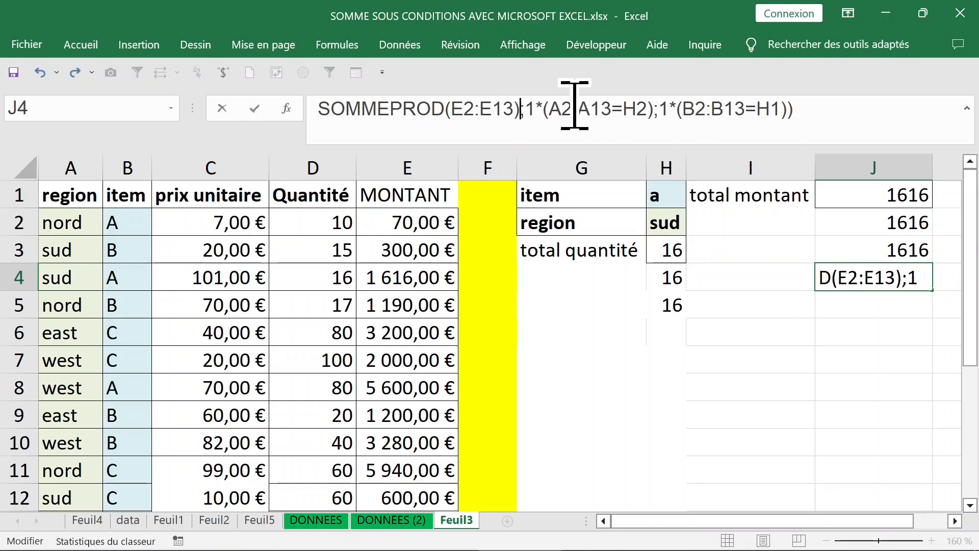
pyautogui.click(540, 109)
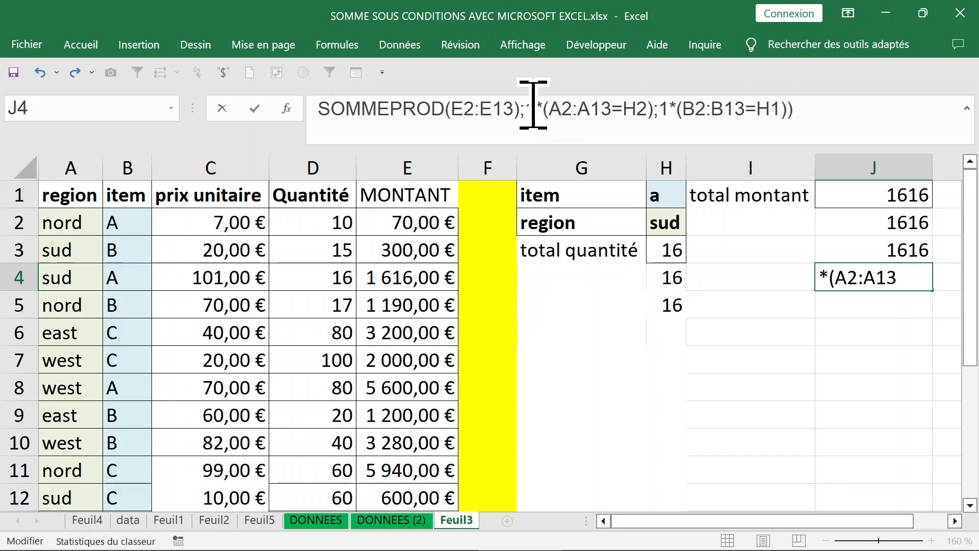
pyautogui.press('BackSpace')
pyautogui.press('BackSpace')
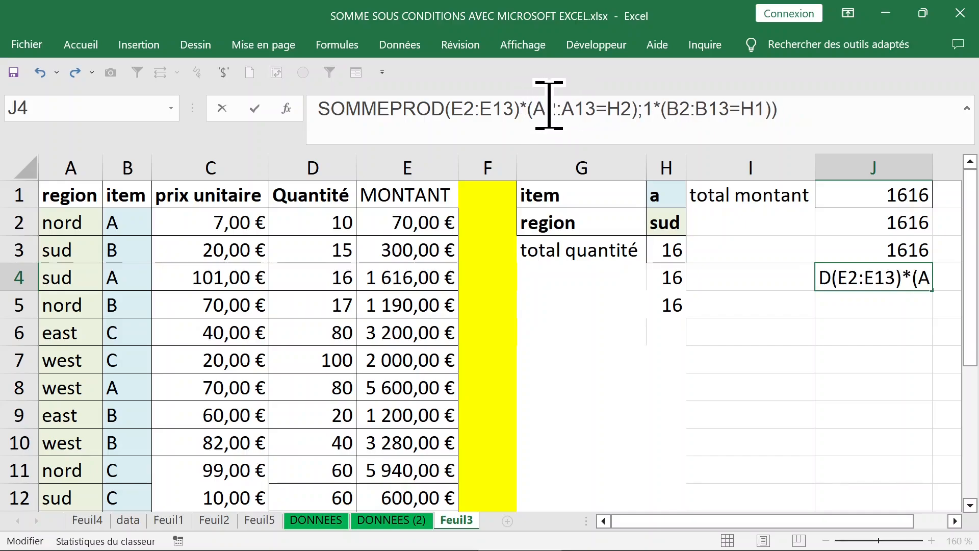
pyautogui.click(653, 109)
pyautogui.press('BackSpace')
pyautogui.press('BackSpace')
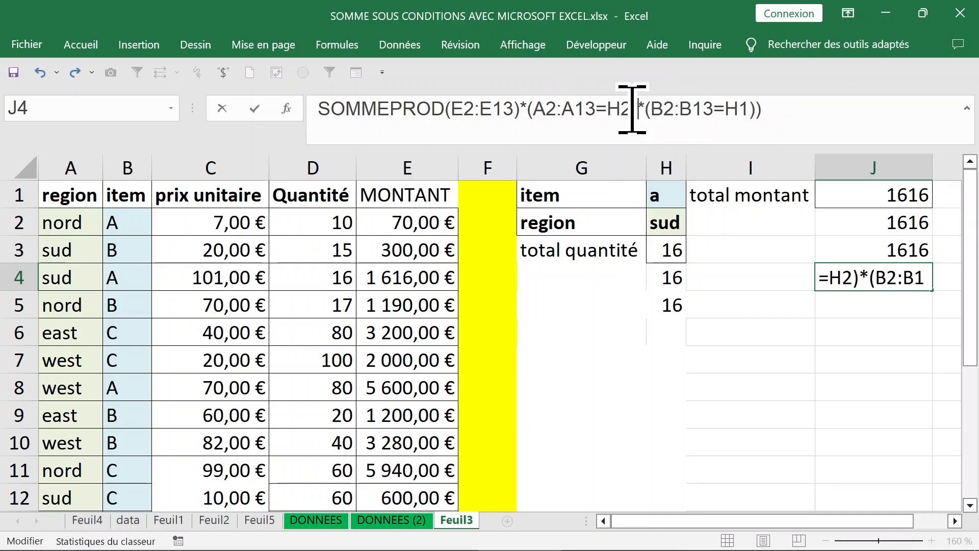
pyautogui.click(445, 107)
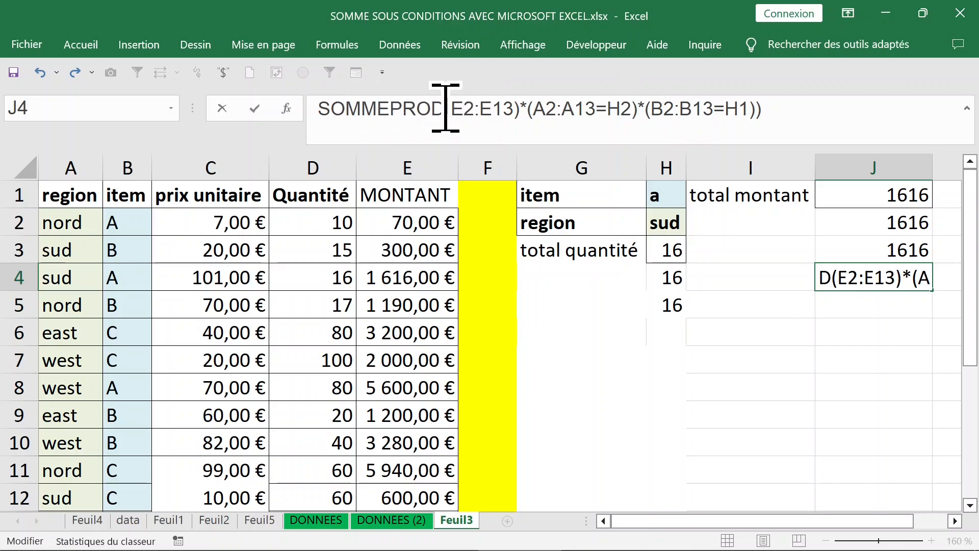
pyautogui.write('(')
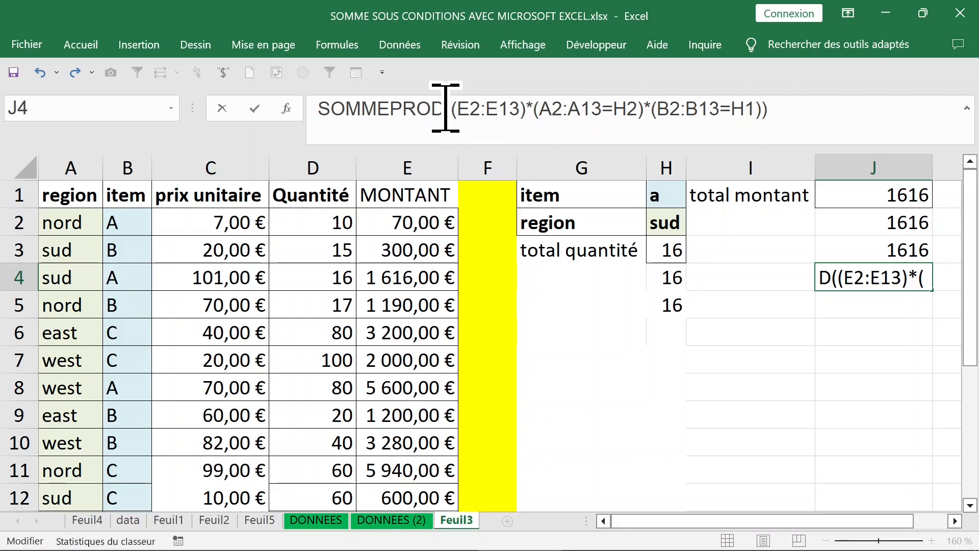
# - Add the equals sign to the J4 text, check its three bracketed arrays and validate the formula
pyautogui.click(319, 109)
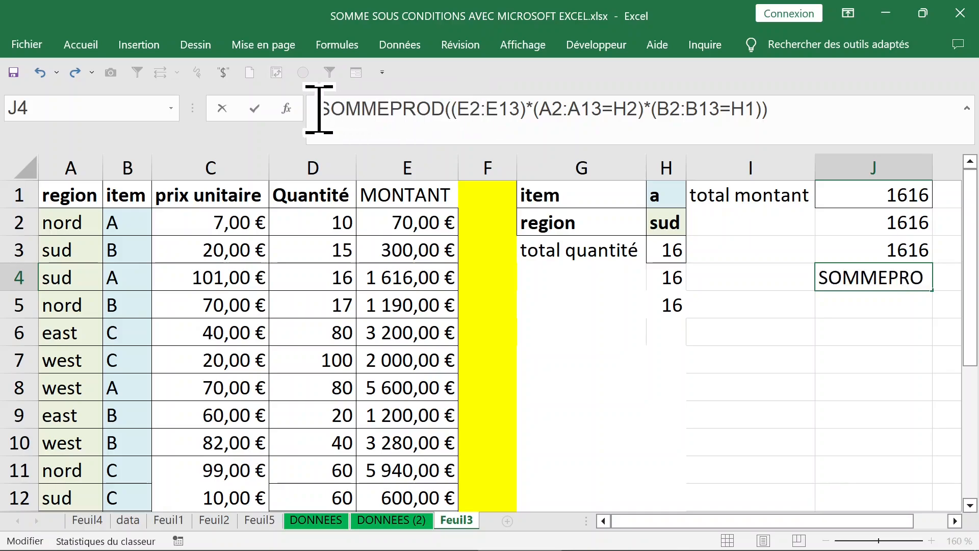
pyautogui.write('=')
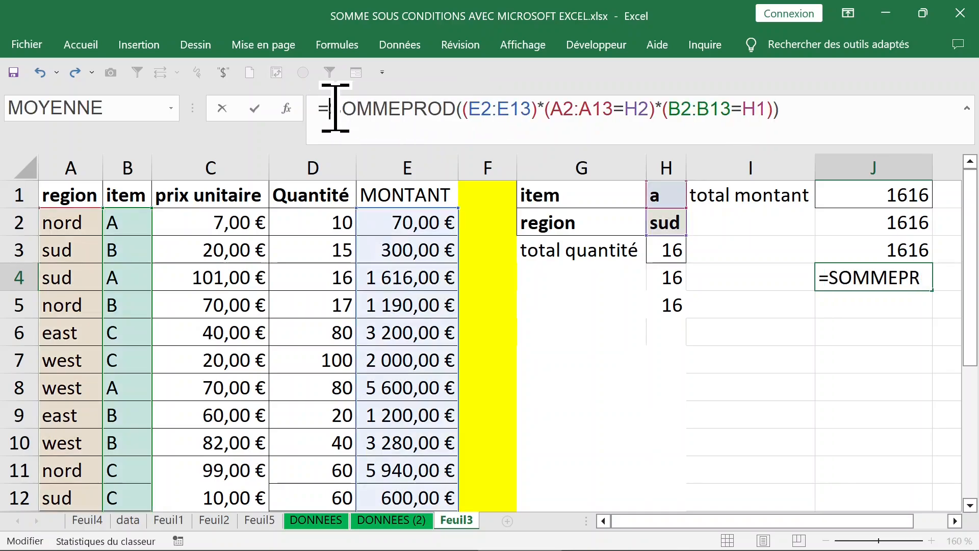
pyautogui.moveTo(329, 108); pyautogui.dragTo(518, 105)
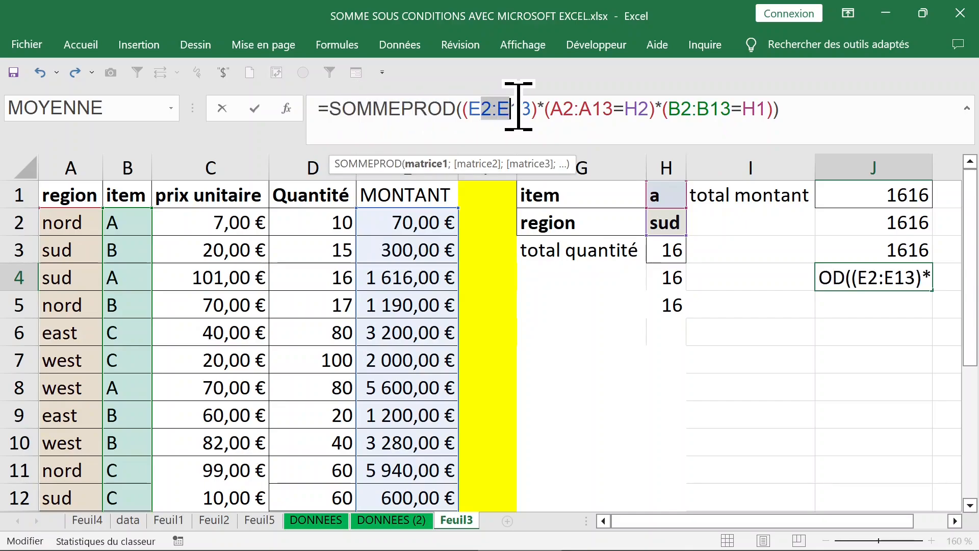
pyautogui.click(560, 109)
pyautogui.click(647, 114)
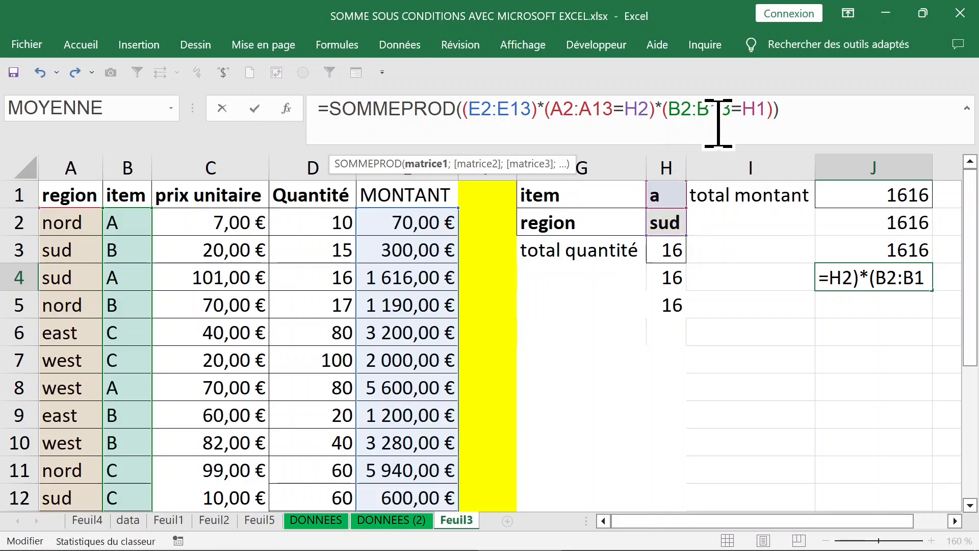
pyautogui.moveTo(668, 109); pyautogui.dragTo(742, 108)
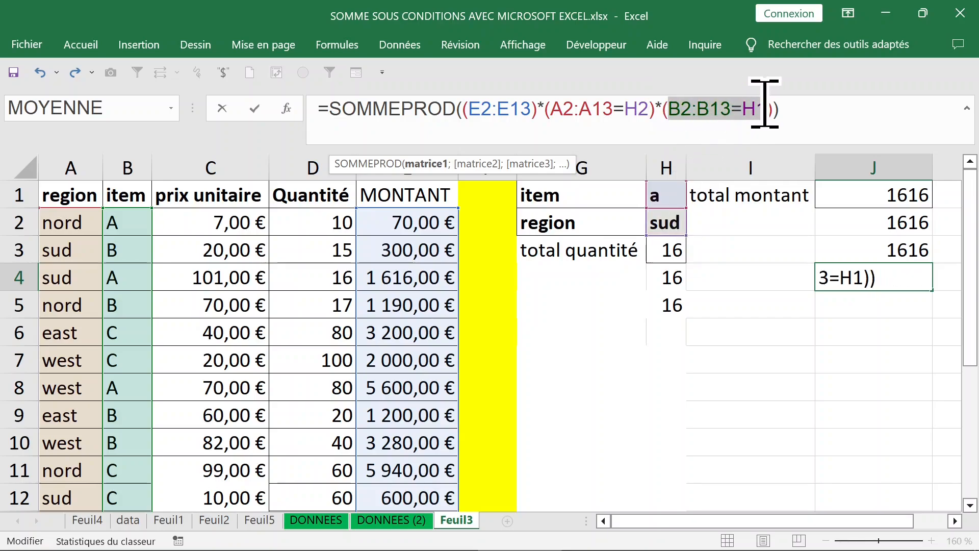
pyautogui.click(745, 107)
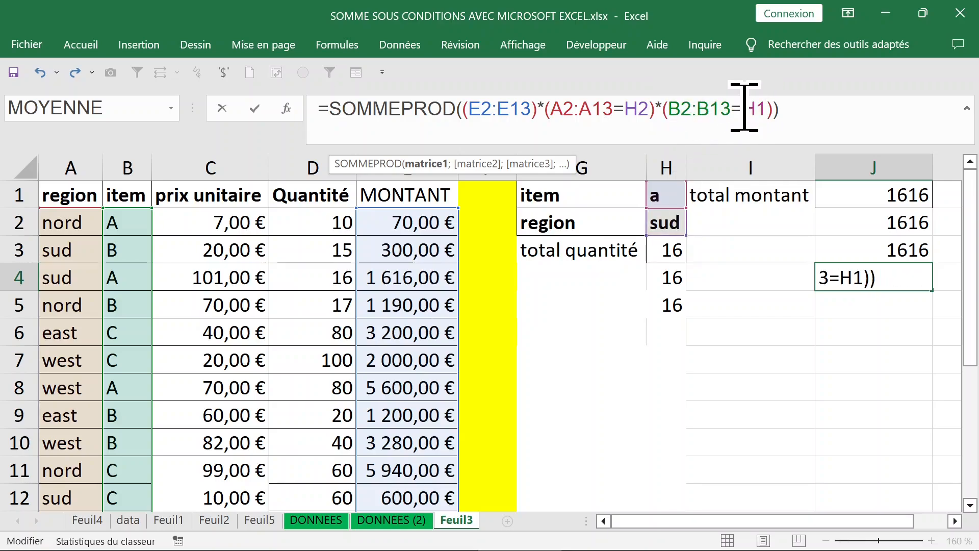
pyautogui.click(798, 109)
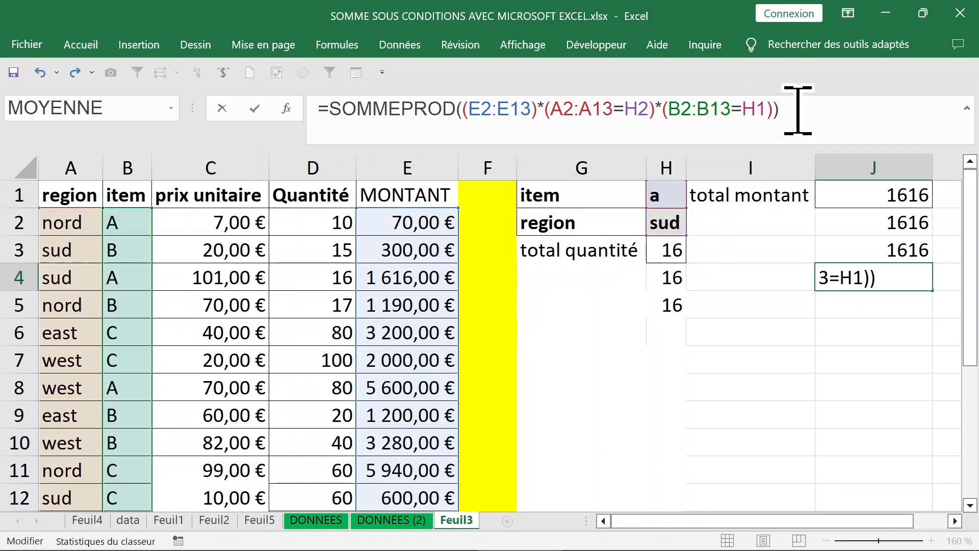
pyautogui.press('Return')
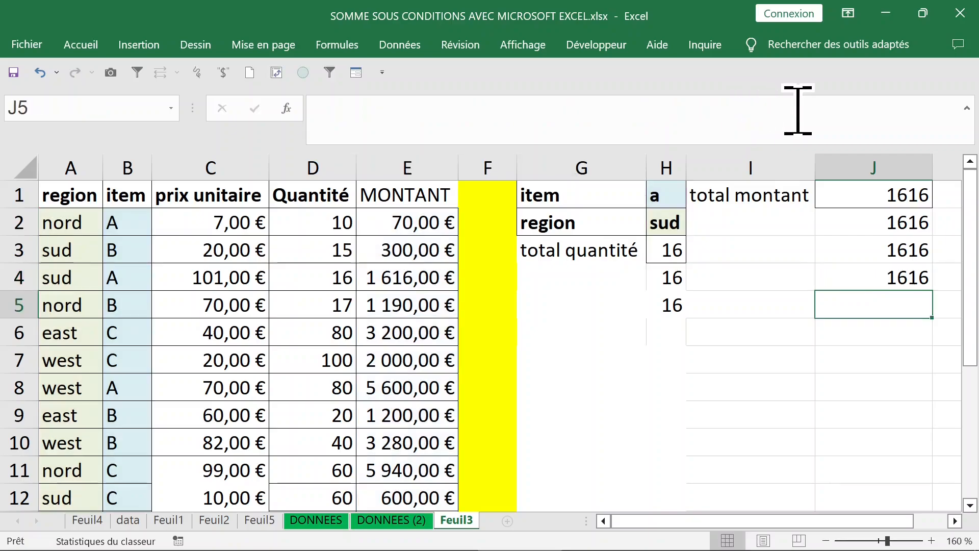
# - Change the item criterion in H1 to b to test the total formulas
pyautogui.click(663, 196)
pyautogui.doubleClick(663, 196)
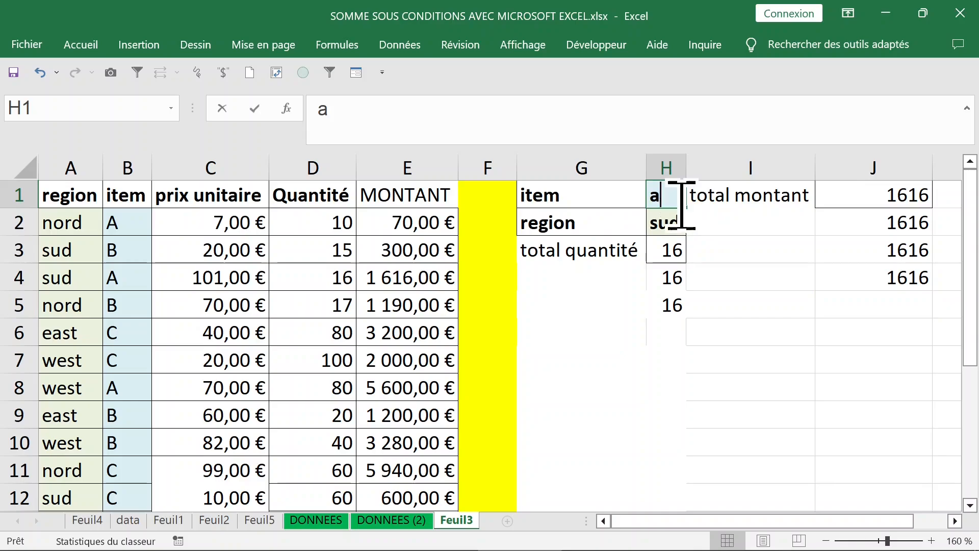
pyautogui.press('BackSpace')
pyautogui.write('b')
pyautogui.press('Return')
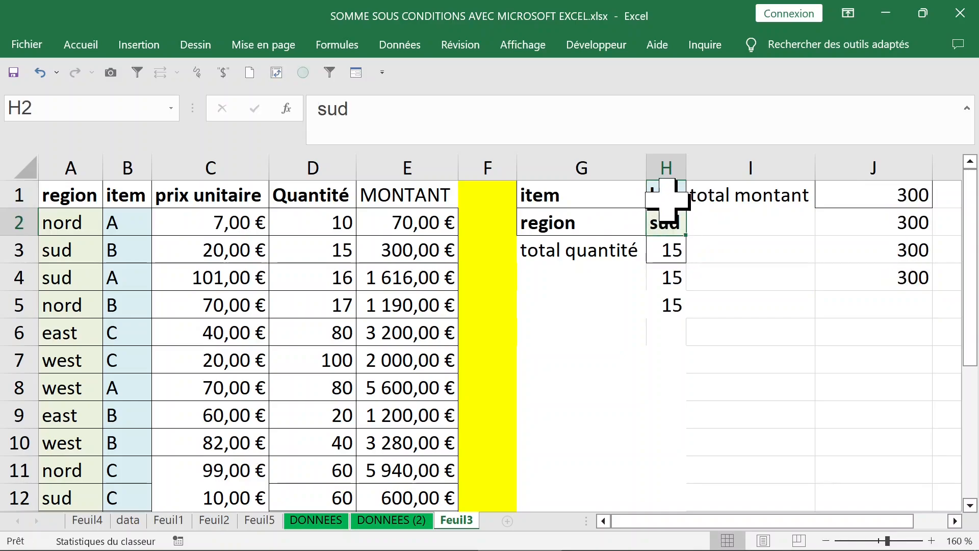
# - Change the item criterion in H1 to c to test the total formulas
pyautogui.click(667, 196)
pyautogui.write('c')
pyautogui.press('Return')
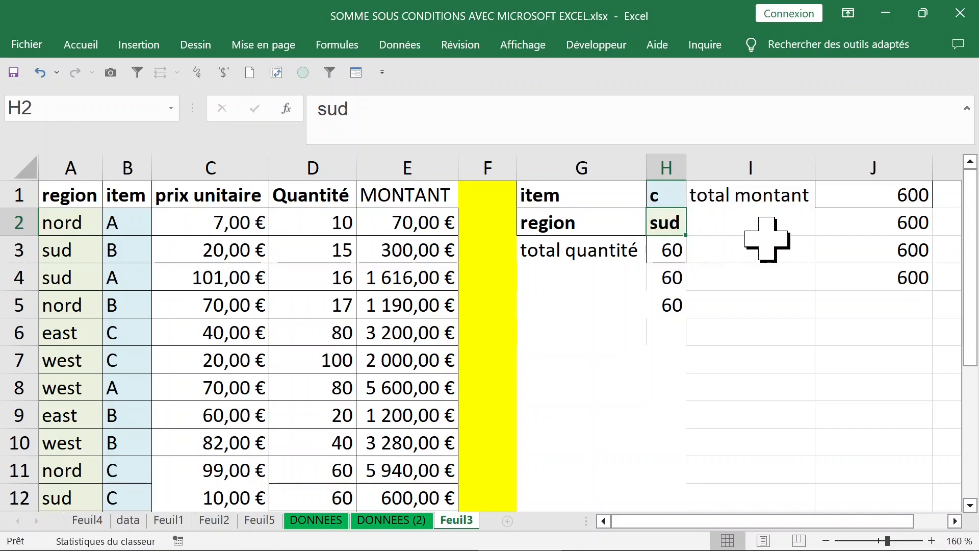
# - Set the region criterion in H2 to nord and widen column H so the region name fits
pyautogui.write('nord')
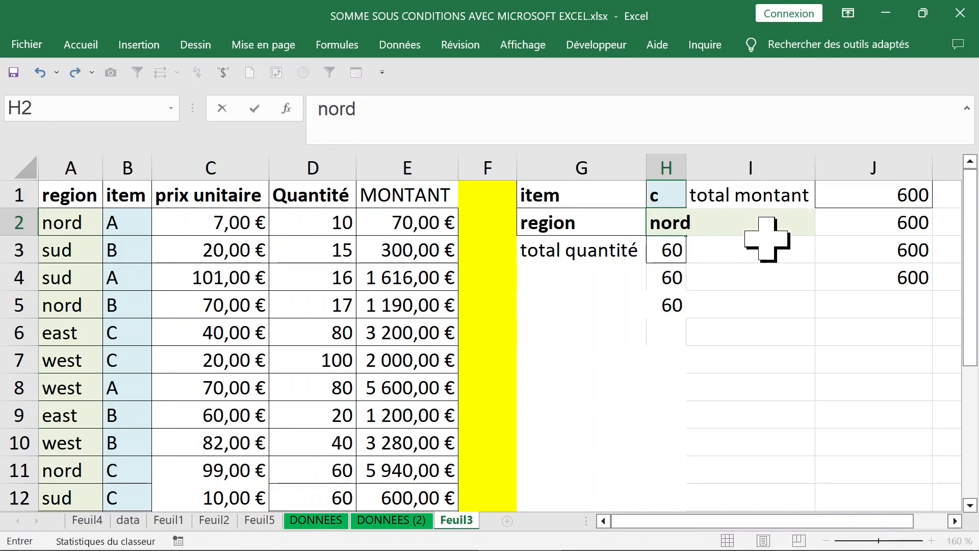
pyautogui.press('Return')
pyautogui.moveTo(688, 167); pyautogui.dragTo(715, 168)
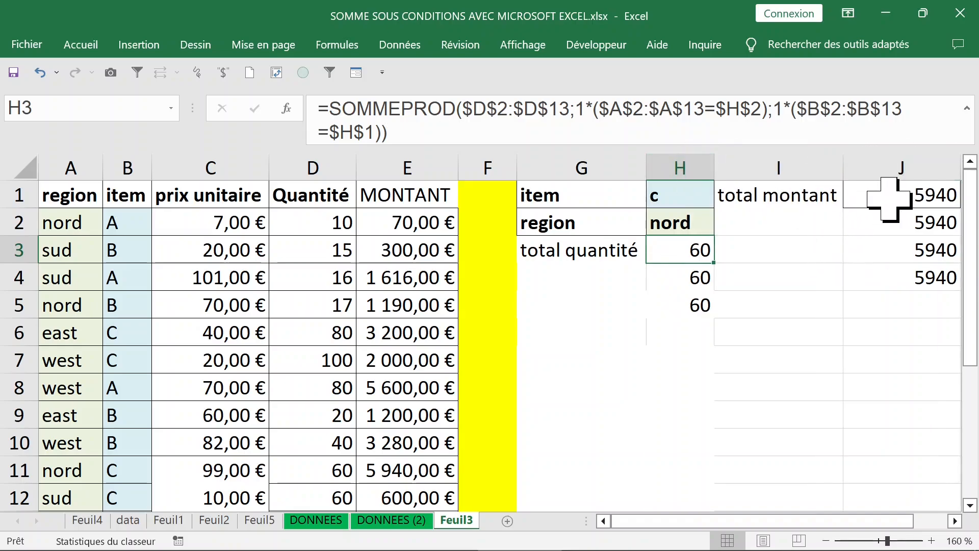
# - Apply the Monétaire number format to the total amounts in J1:J4
pyautogui.moveTo(890, 199); pyautogui.dragTo(887, 278)
pyautogui.click(96, 48)
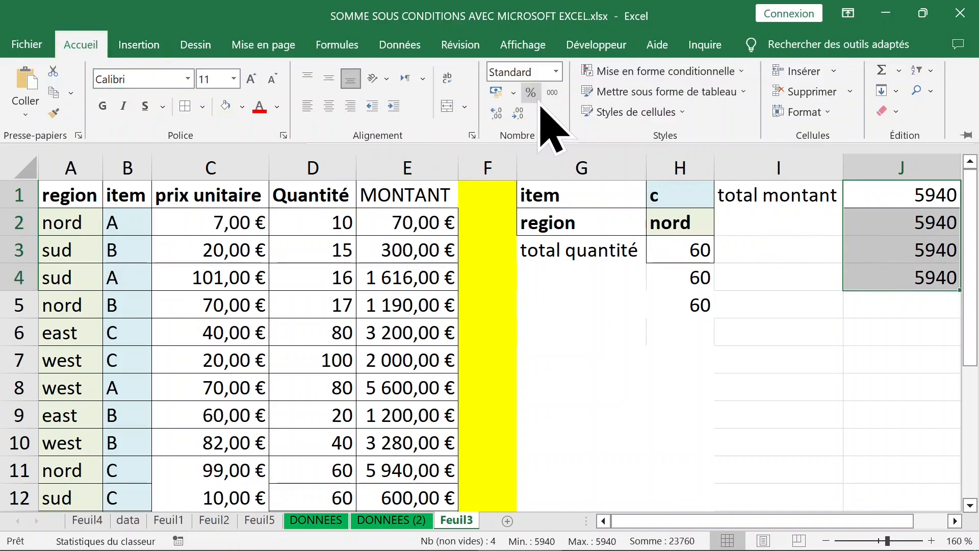
pyautogui.click(557, 71)
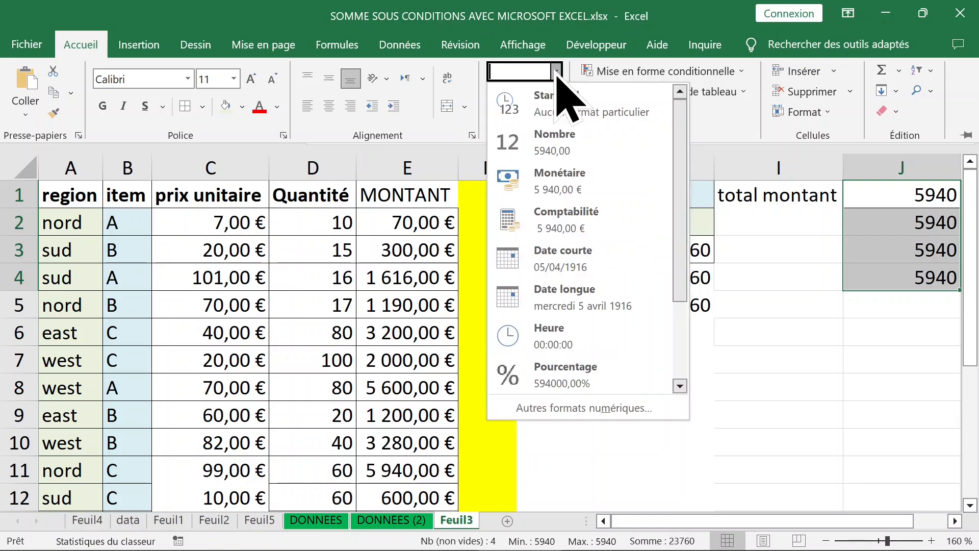
pyautogui.click(561, 186)
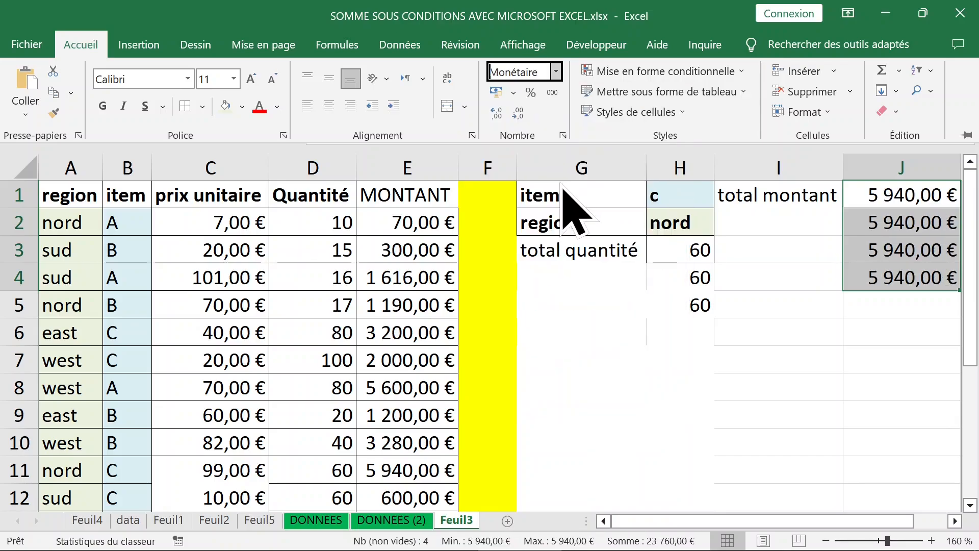
# - Autofit the width of column H to its contents
pyautogui.click(714, 270)
pyautogui.click(701, 251)
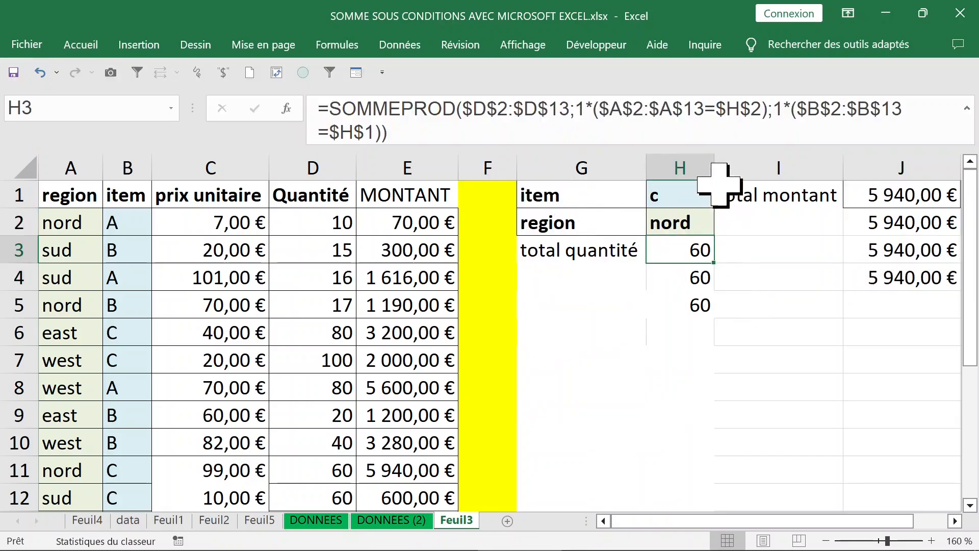
pyautogui.doubleClick(714, 153)
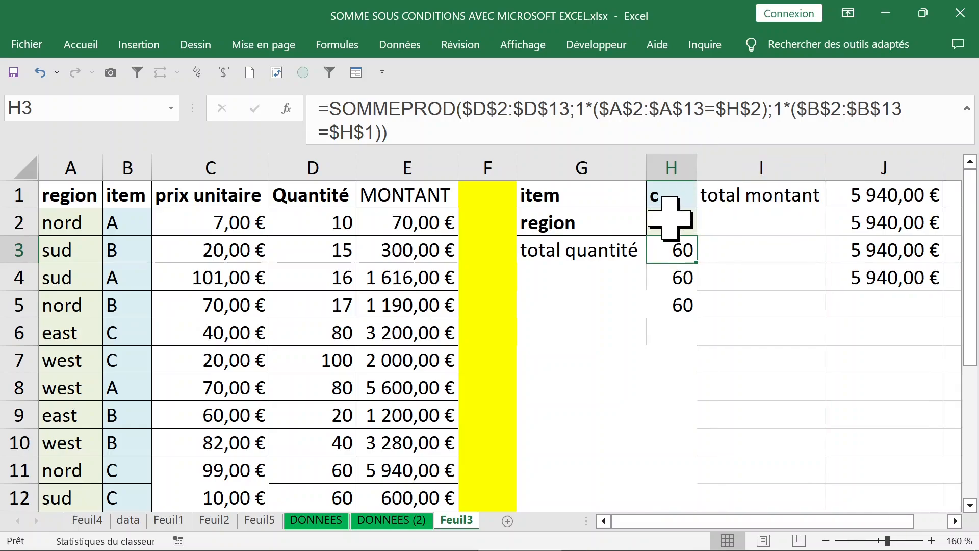
# - Set the unit price in C2, for item A in region nord, to 120
pyautogui.click(403, 220)
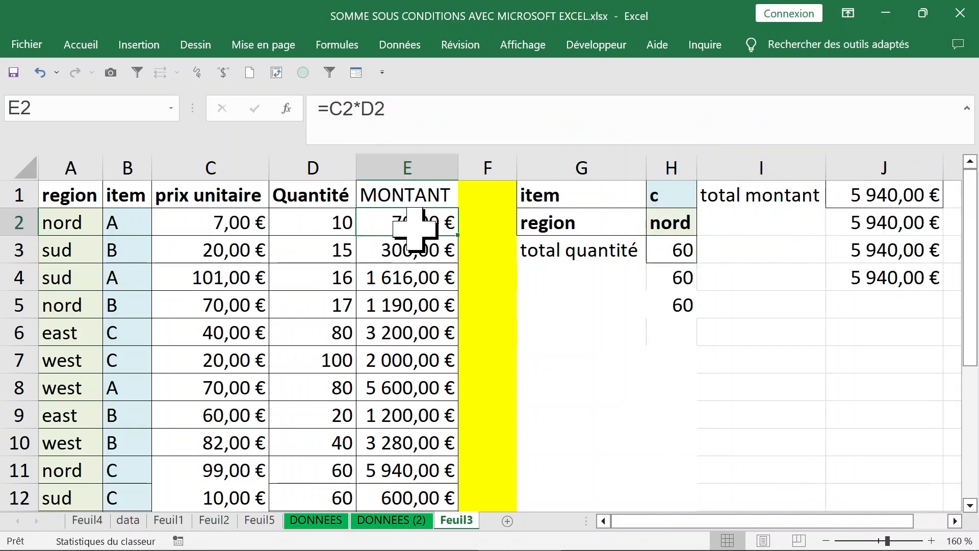
pyautogui.click(278, 224)
pyautogui.click(134, 224)
pyautogui.click(229, 223)
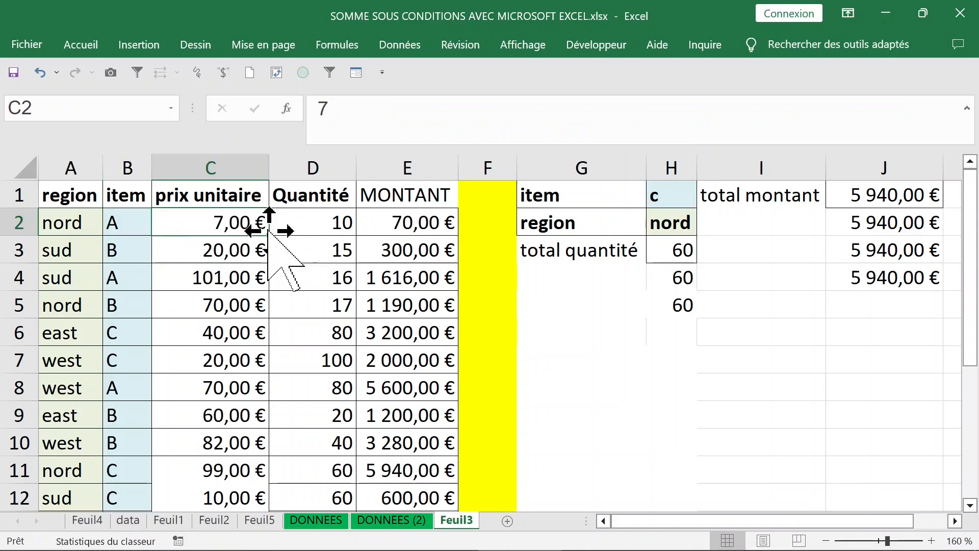
pyautogui.click(223, 243)
pyautogui.click(225, 221)
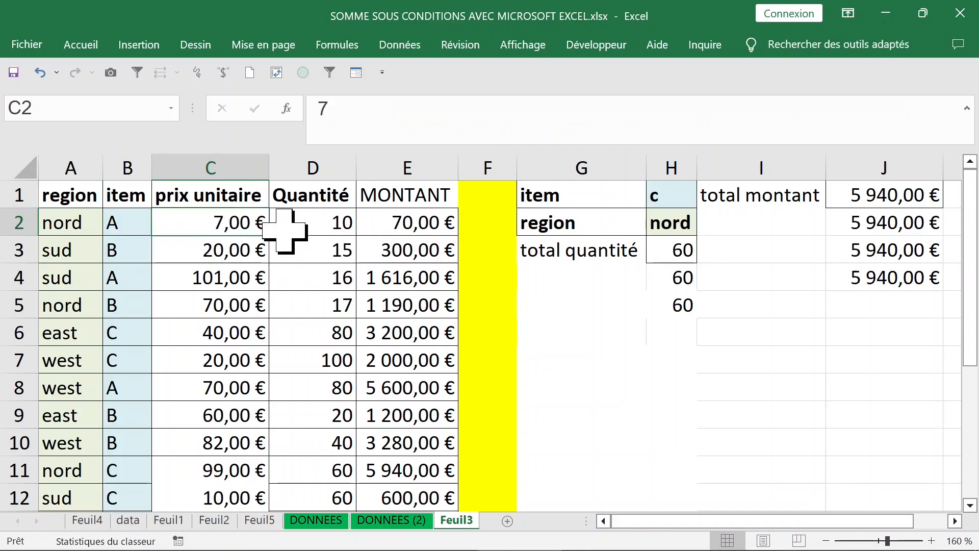
pyautogui.write('1')
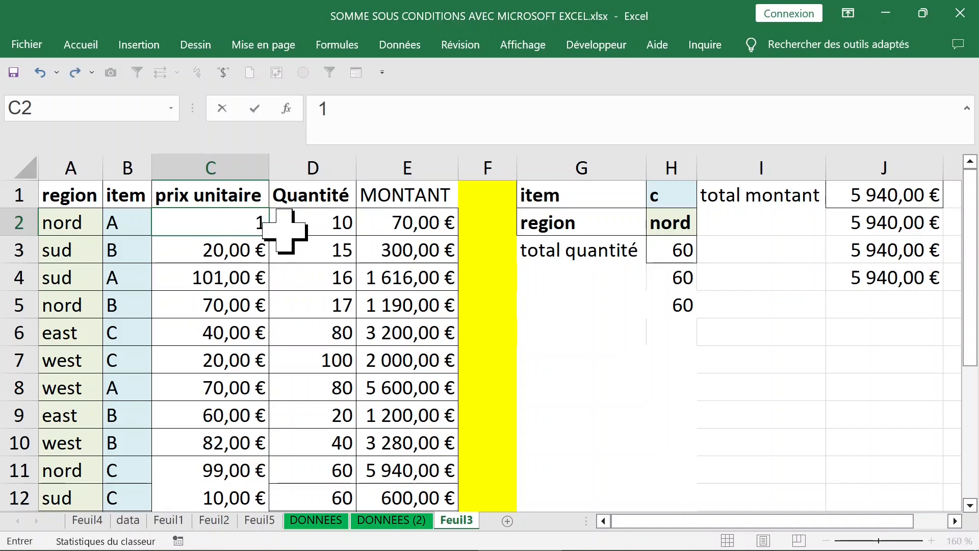
pyautogui.write('20')
pyautogui.press('Return')
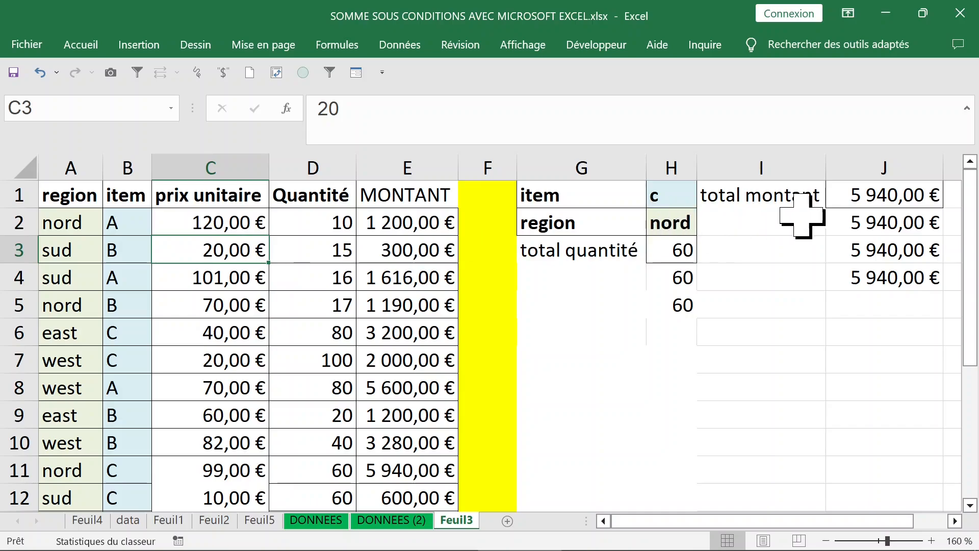
# - Change the item criterion in H1 to a to test the totals with the modified unit price
pyautogui.click(802, 219)
pyautogui.click(120, 219)
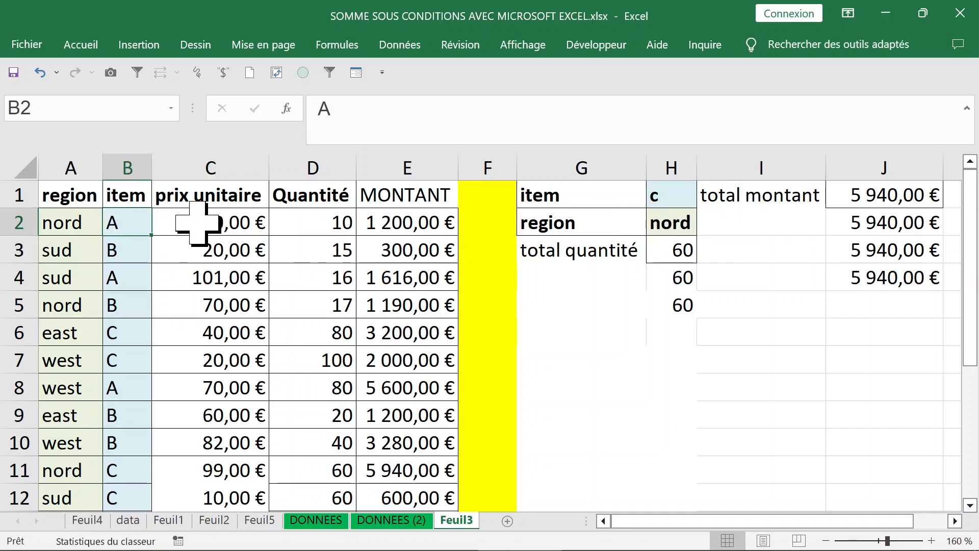
pyautogui.click(663, 196)
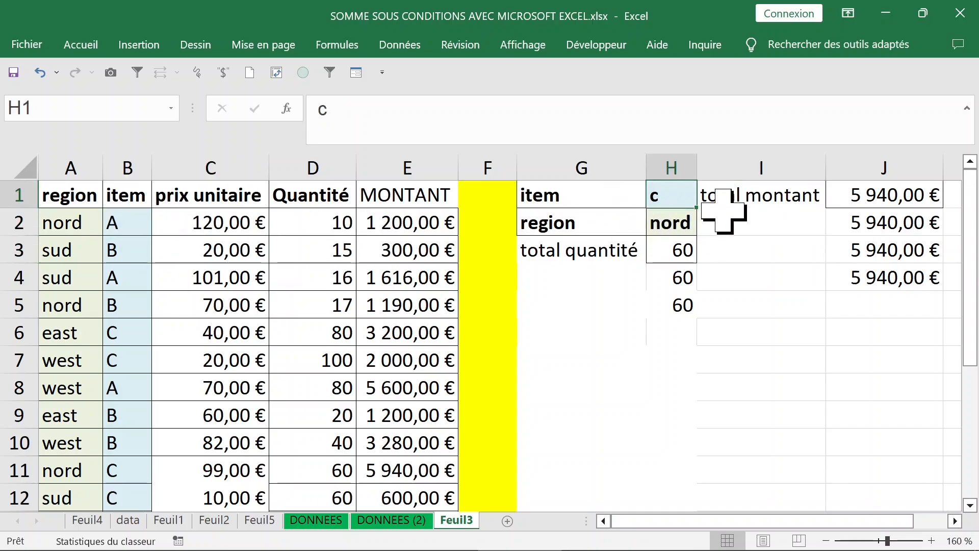
pyautogui.write('a')
pyautogui.press('Return')
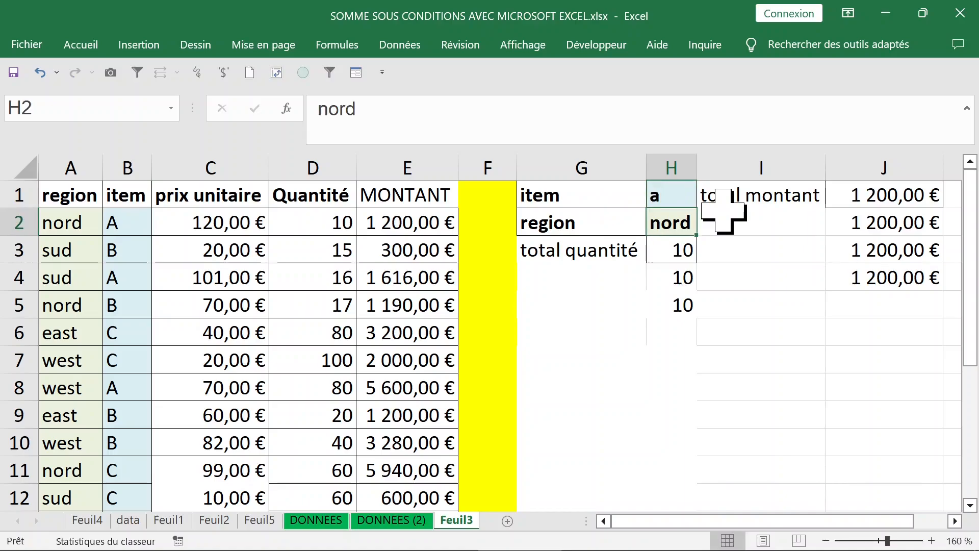